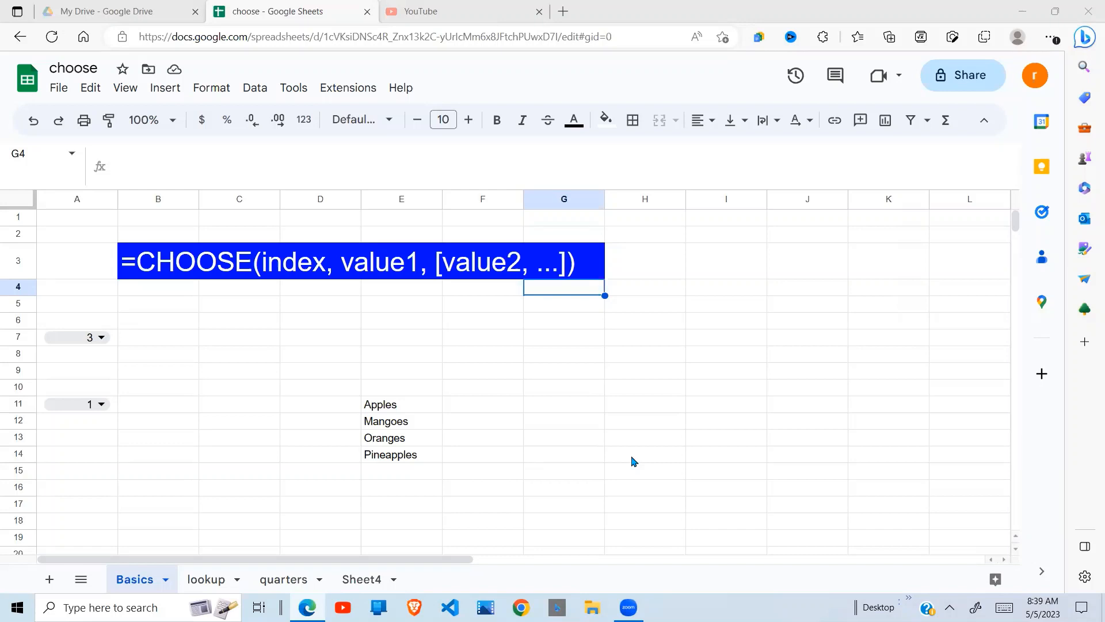
# Start a CHOOSE formula in B7 with A7 as the index and "APPLES" as the first value.
pyautogui.click(181, 265)
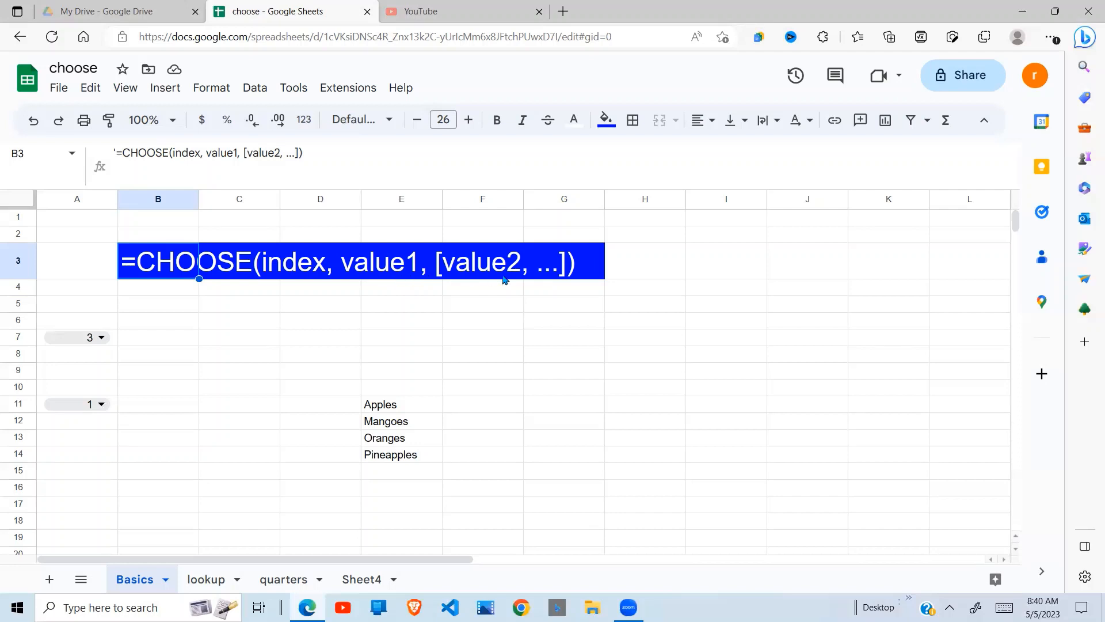
pyautogui.click(171, 340)
pyautogui.write('=')
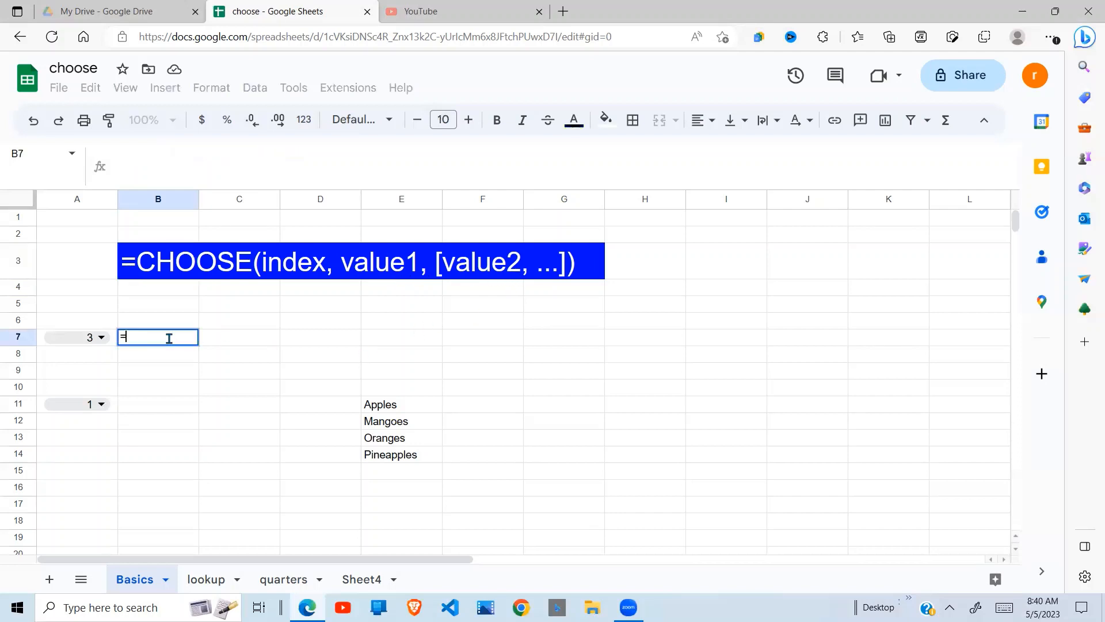
pyautogui.write('CHOSE')
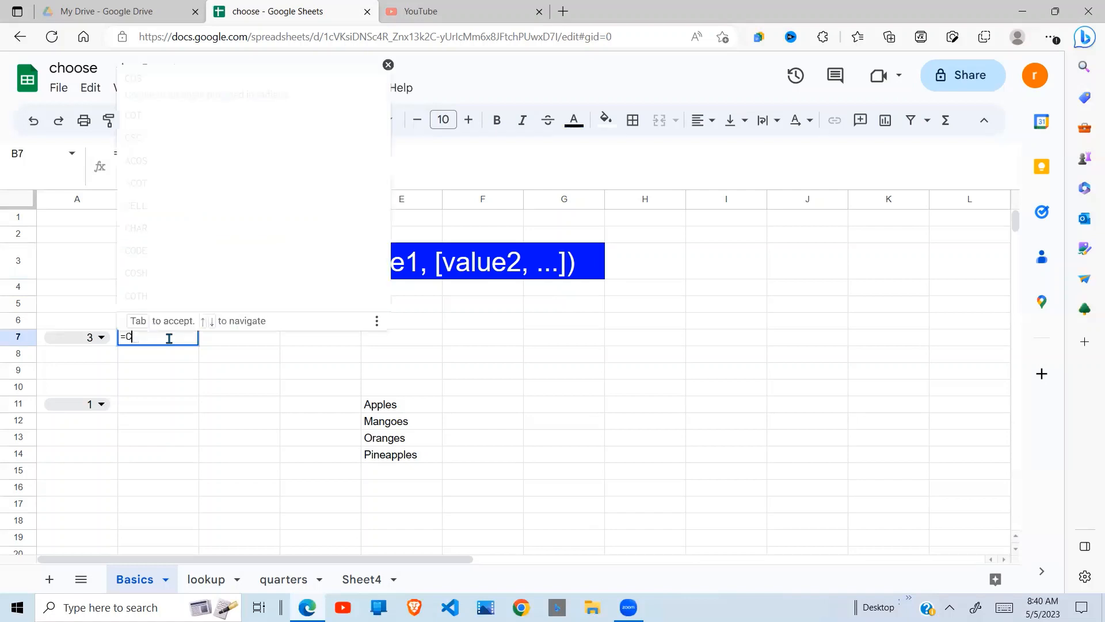
pyautogui.press('BackSpace')
pyautogui.press('BackSpace')
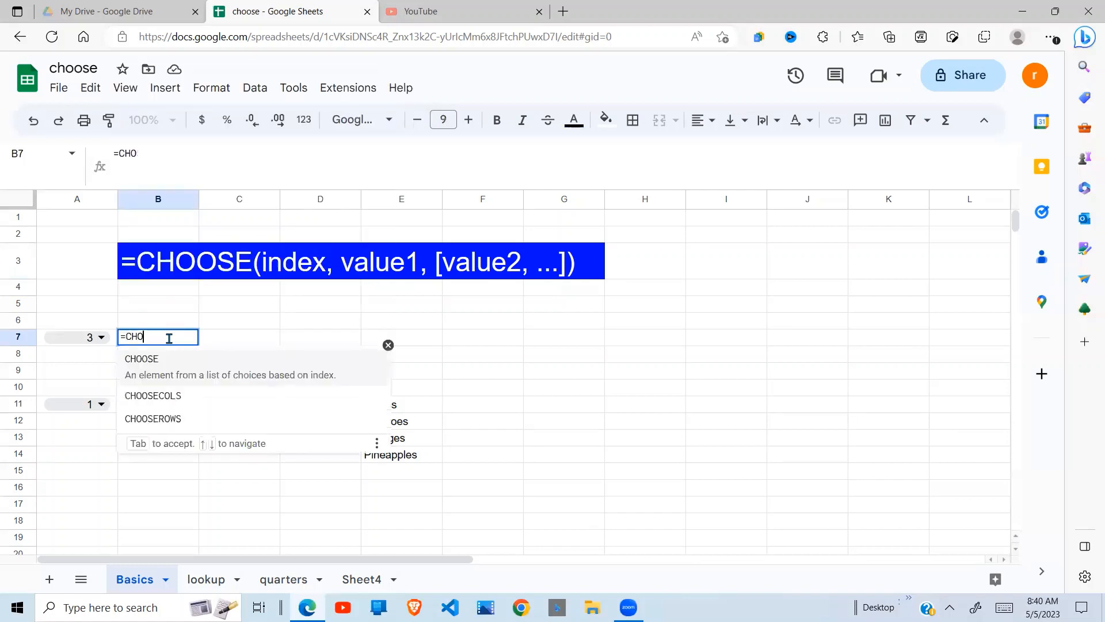
pyautogui.write('OSE(')
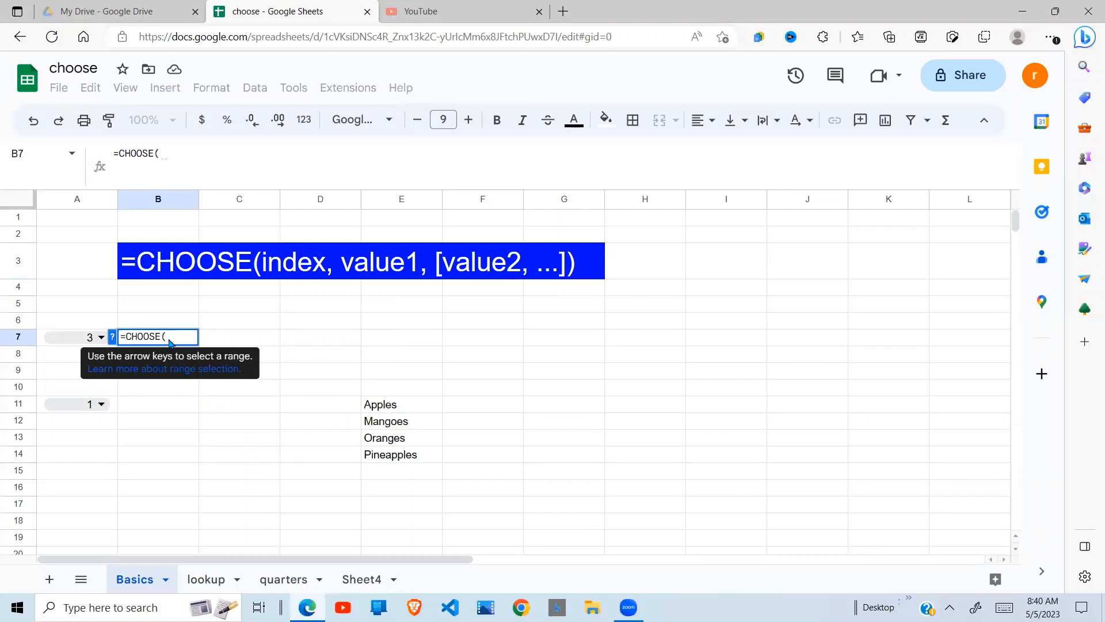
pyautogui.click(74, 339)
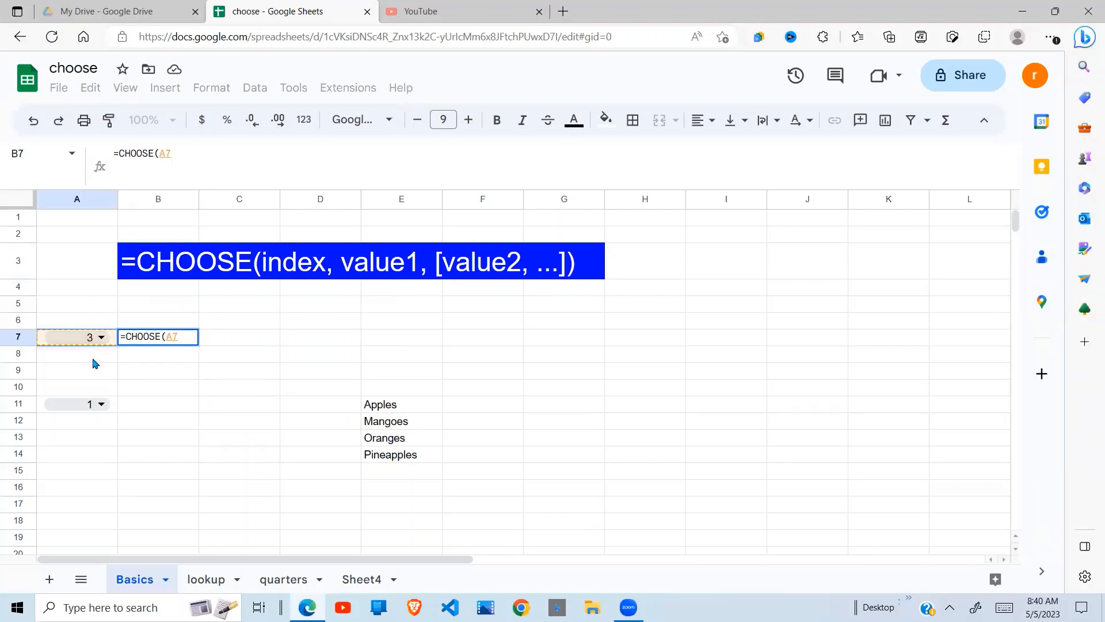
pyautogui.write(',"aPPLES')
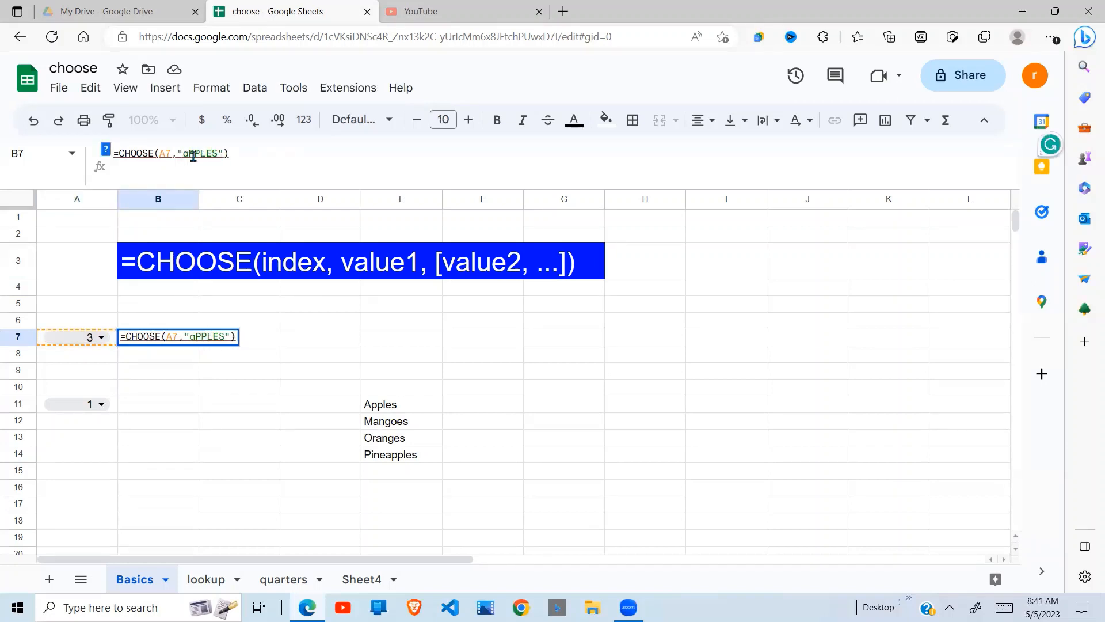
pyautogui.click(193, 156)
pyautogui.press('BackSpace')
pyautogui.write('A')
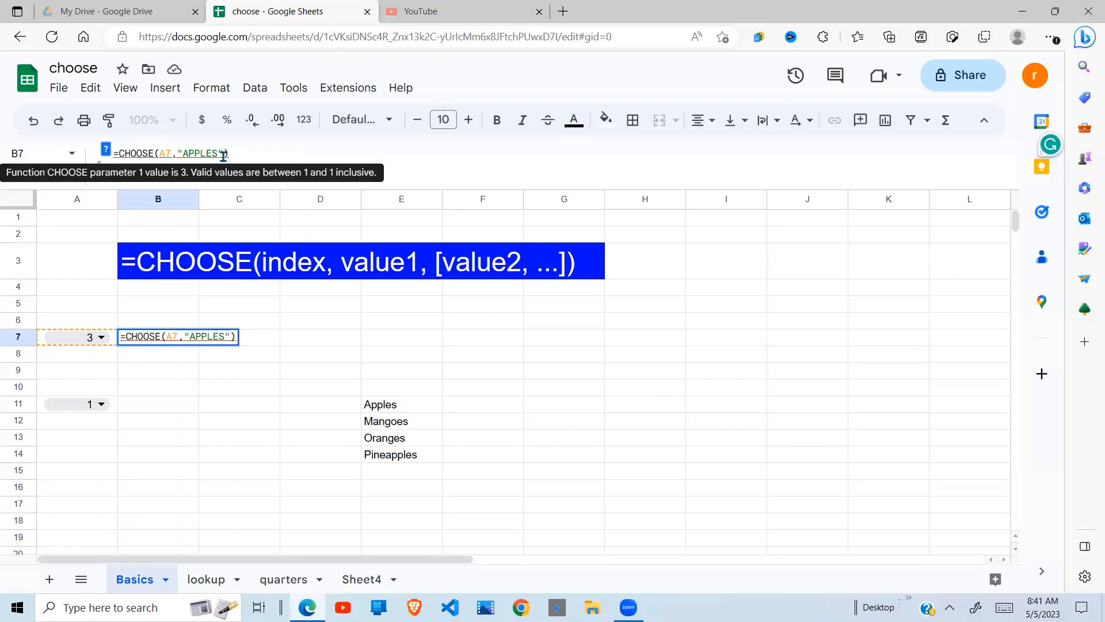
# Add "ORANGES" and "MANGOES" as the second and third values of the B7 formula and enter it.
pyautogui.write(',"')
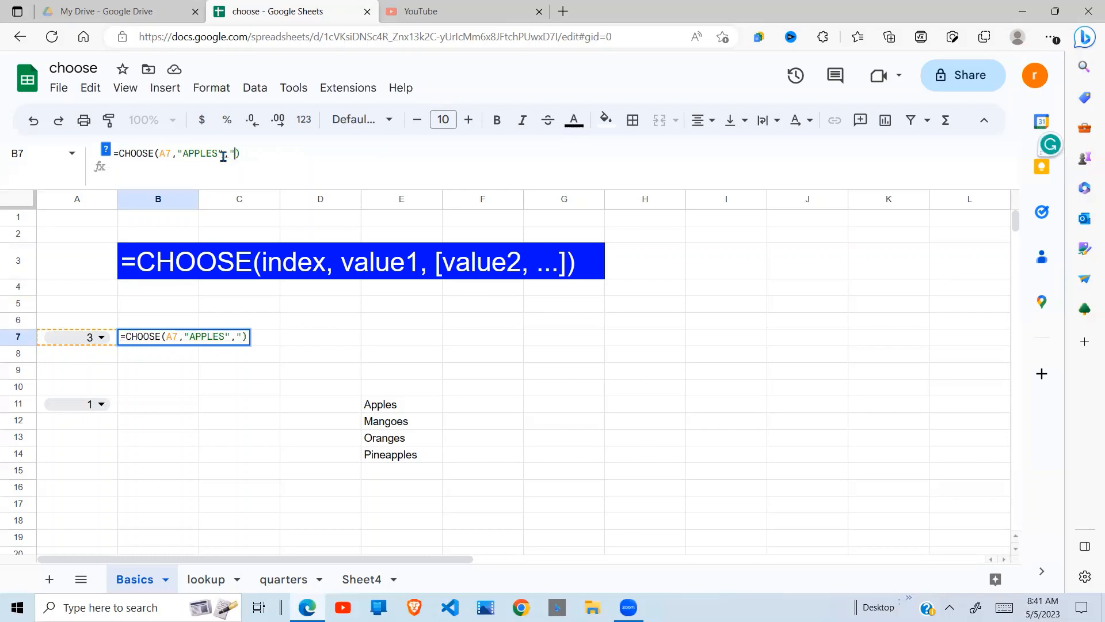
pyautogui.write('ORANGES"')
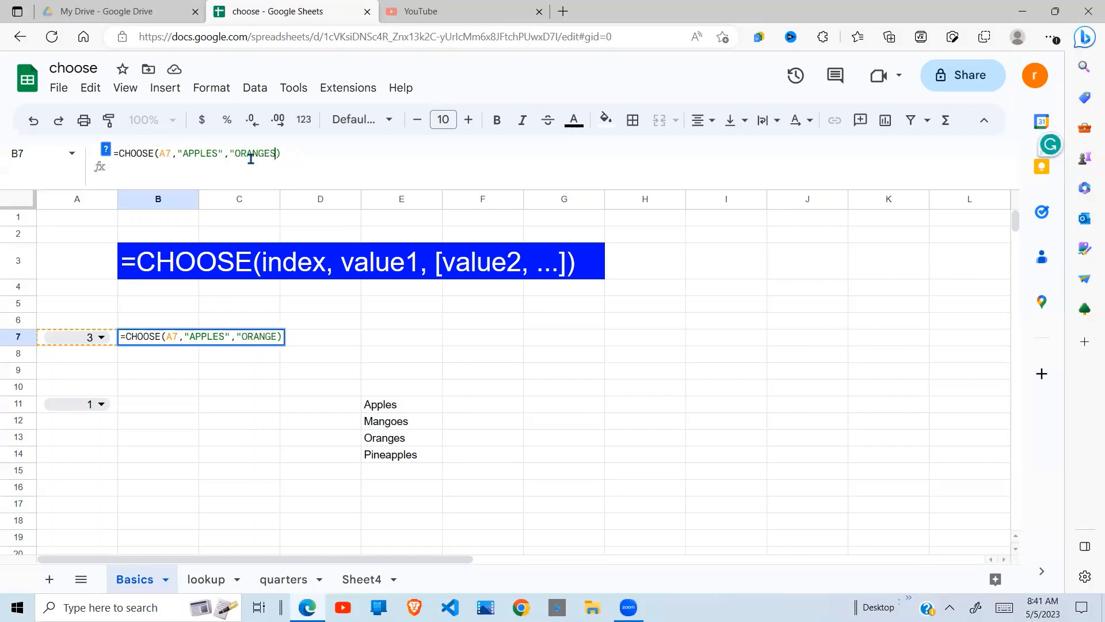
pyautogui.write(', ')
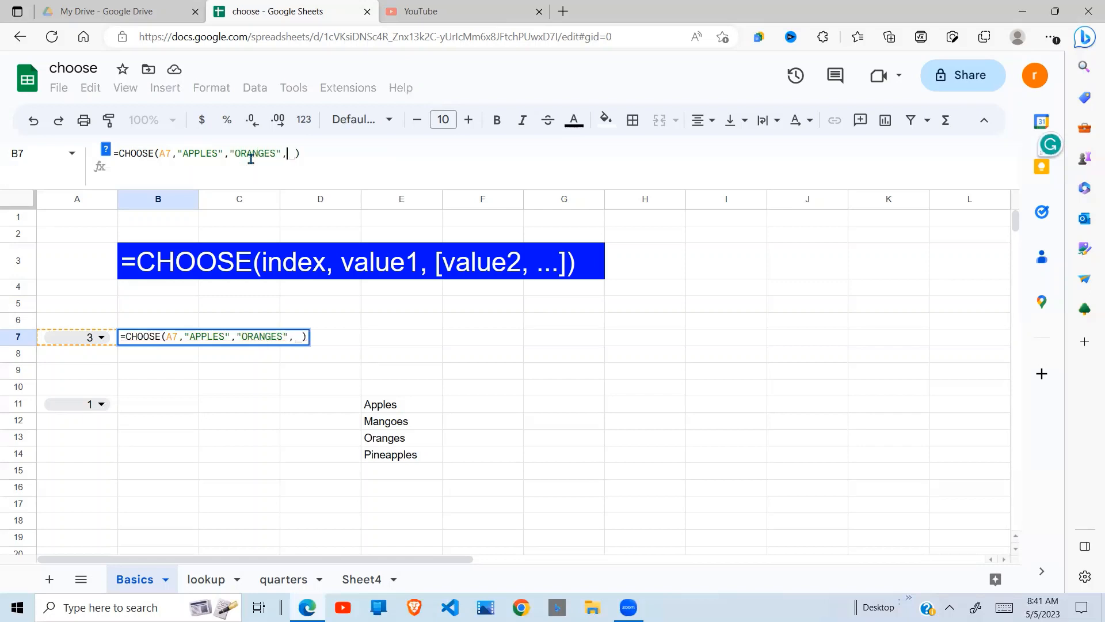
pyautogui.write('"')
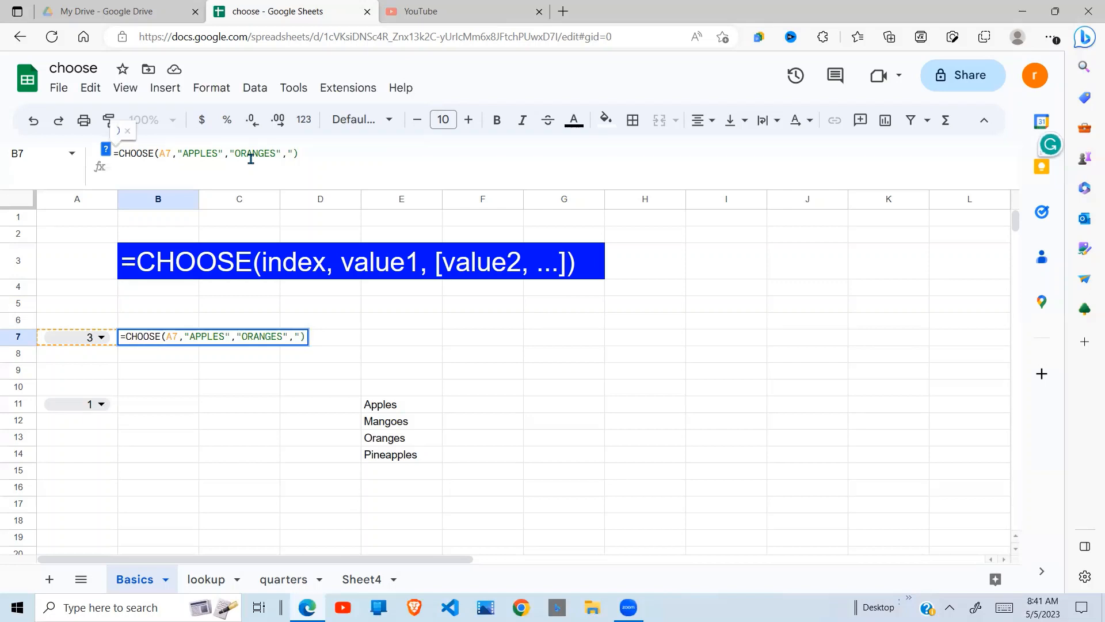
pyautogui.write('MA')
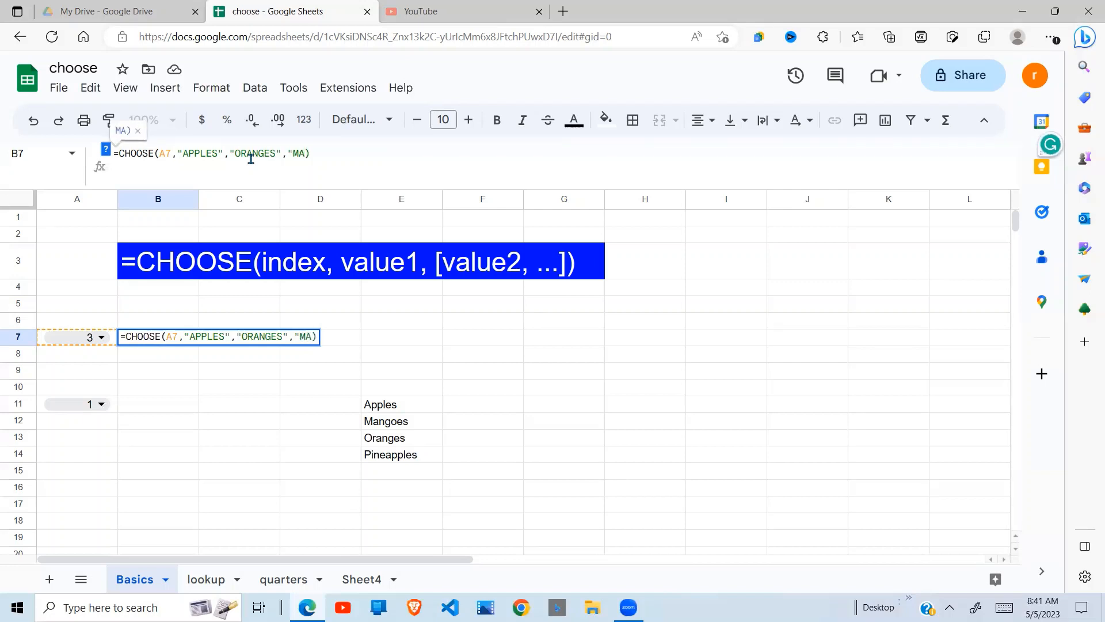
pyautogui.write('NGOES')
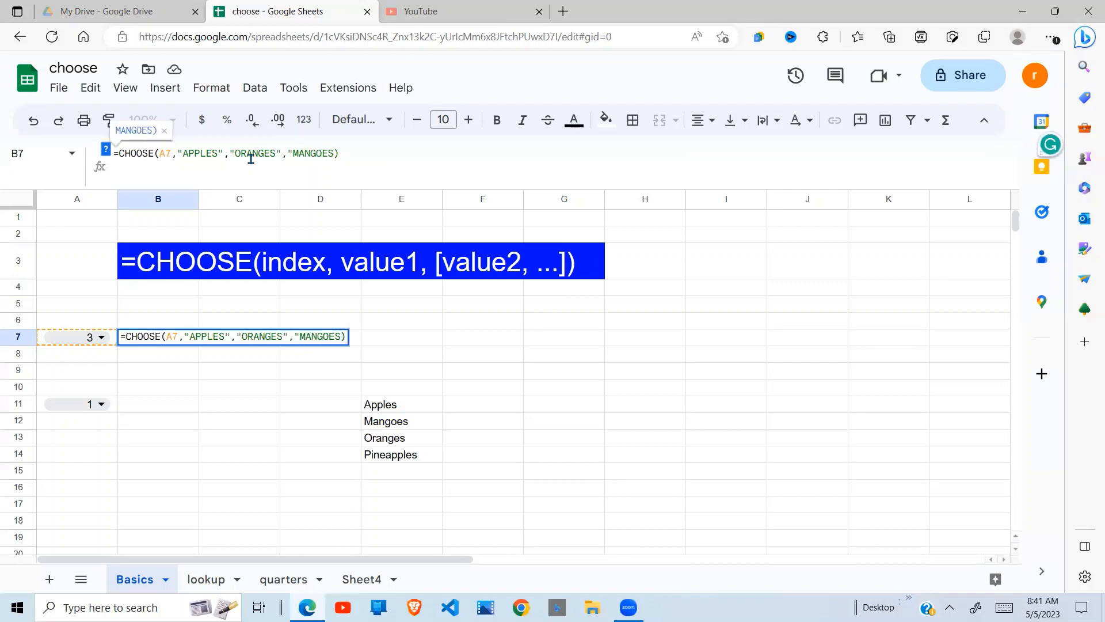
pyautogui.write('"')
pyautogui.press('Return')
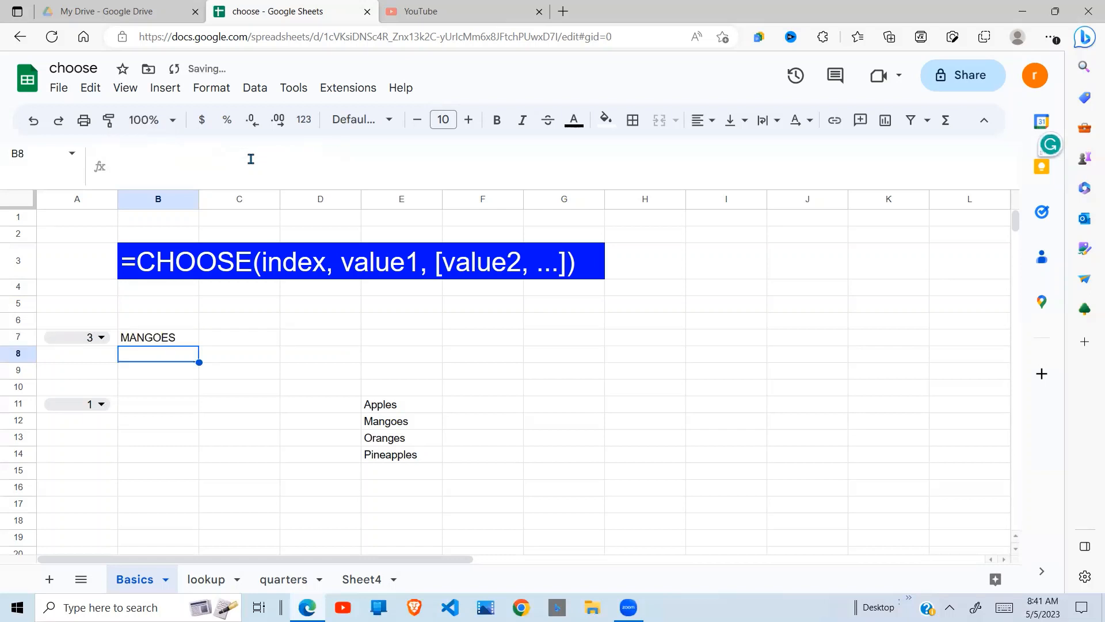
# Review the formula in B7 and set the index in A7 to 1.
pyautogui.click(180, 342)
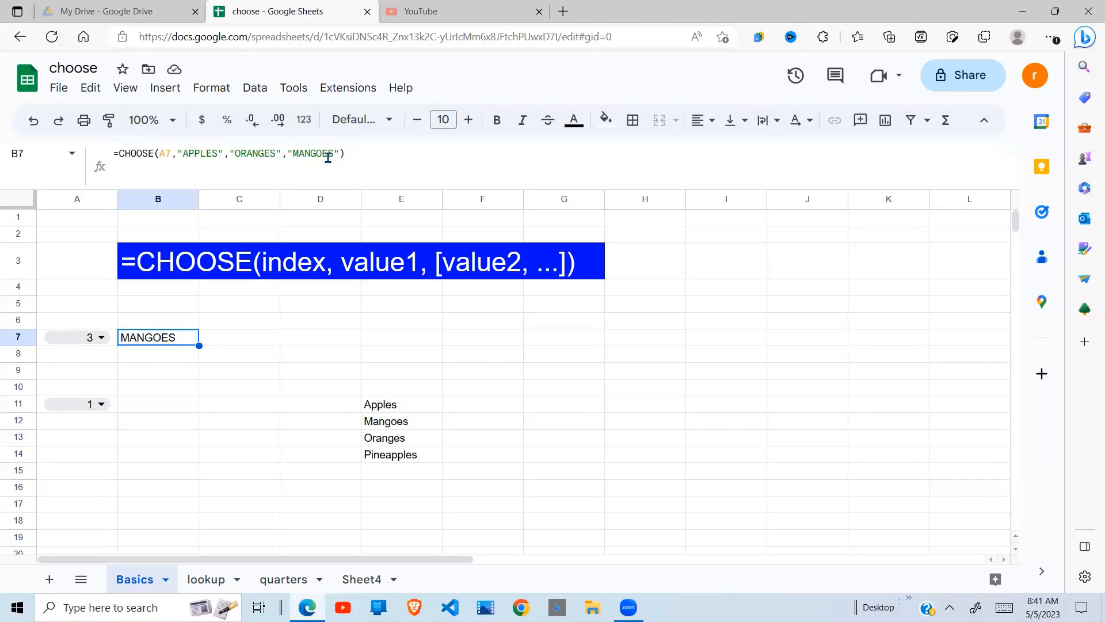
pyautogui.press('Down')
pyautogui.press('Down')
pyautogui.press('Down')
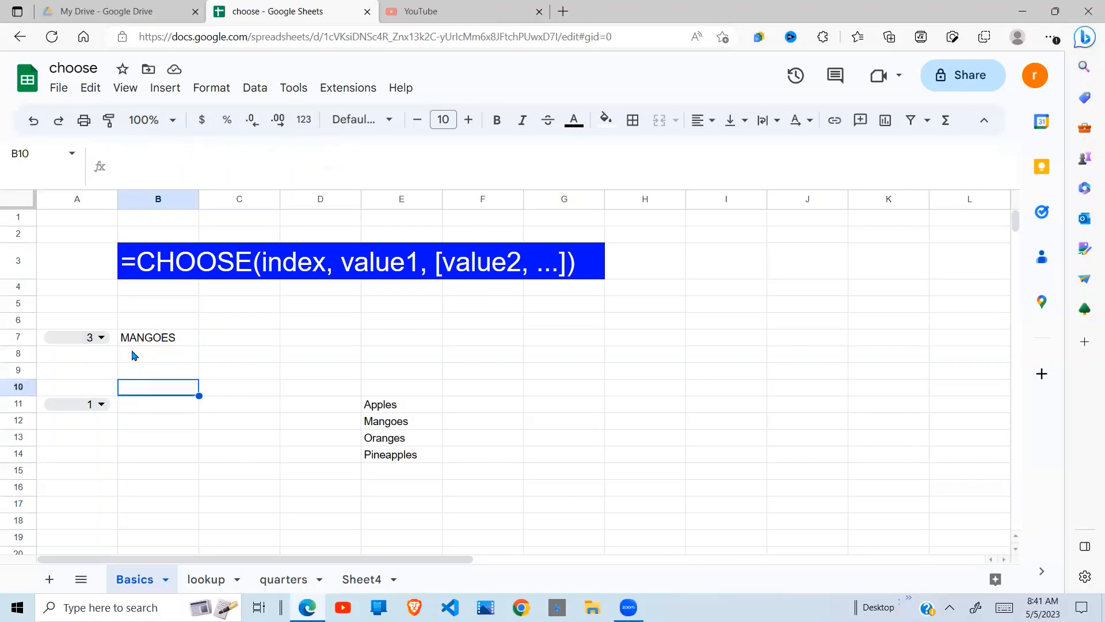
pyautogui.click(100, 338)
pyautogui.click(68, 369)
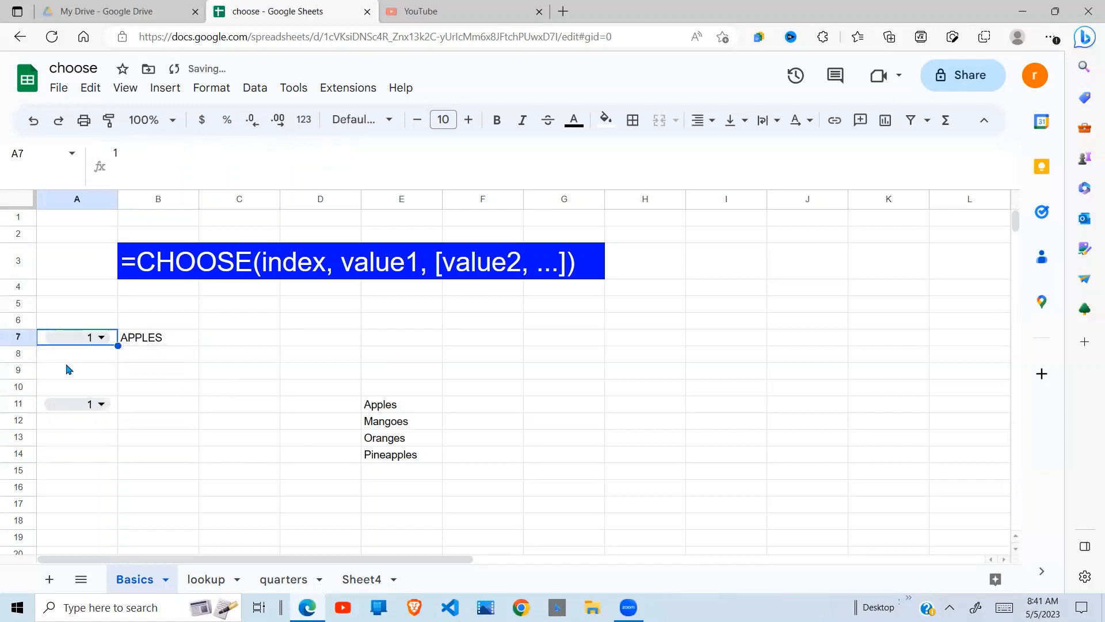
# Inspect how the CHOOSE formula in B7 lists its values, leaving it as it is.
pyautogui.click(158, 340)
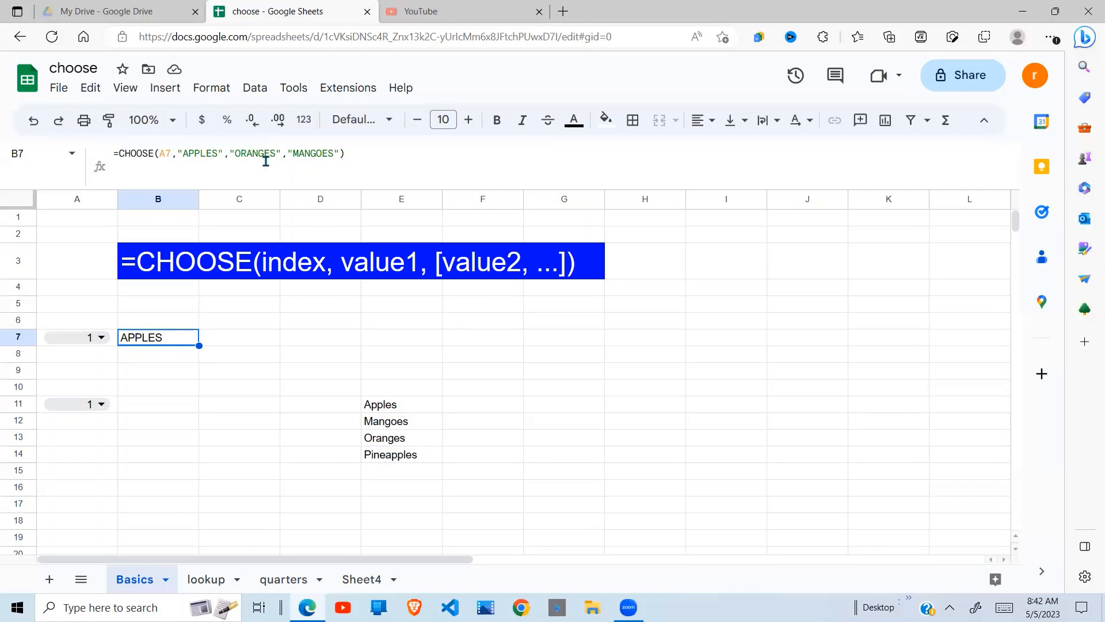
pyautogui.press('F2')
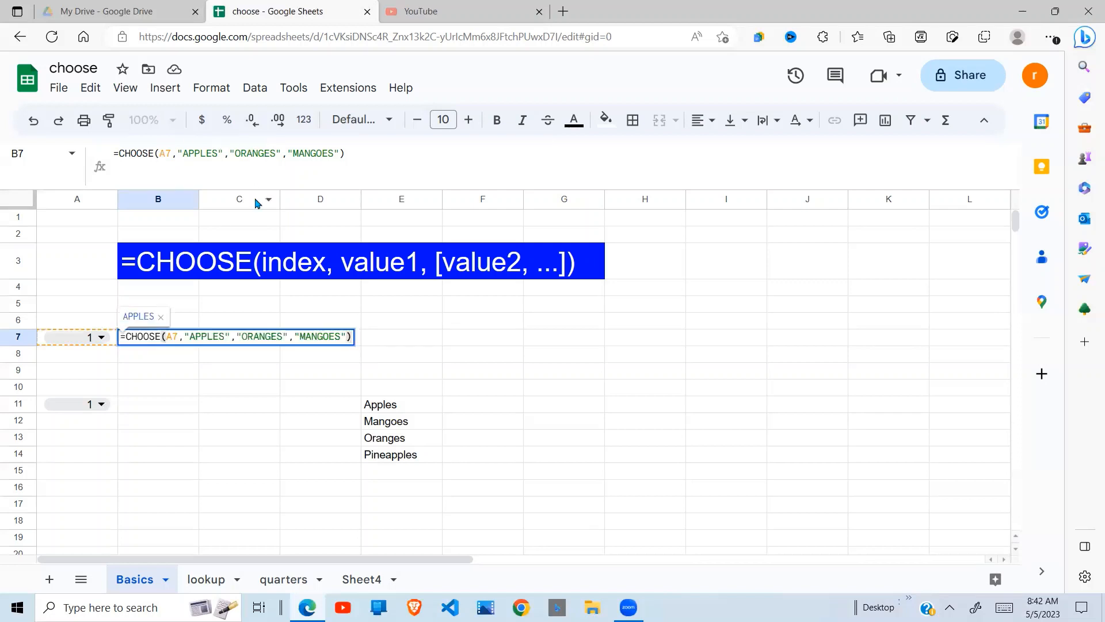
pyautogui.press('Return')
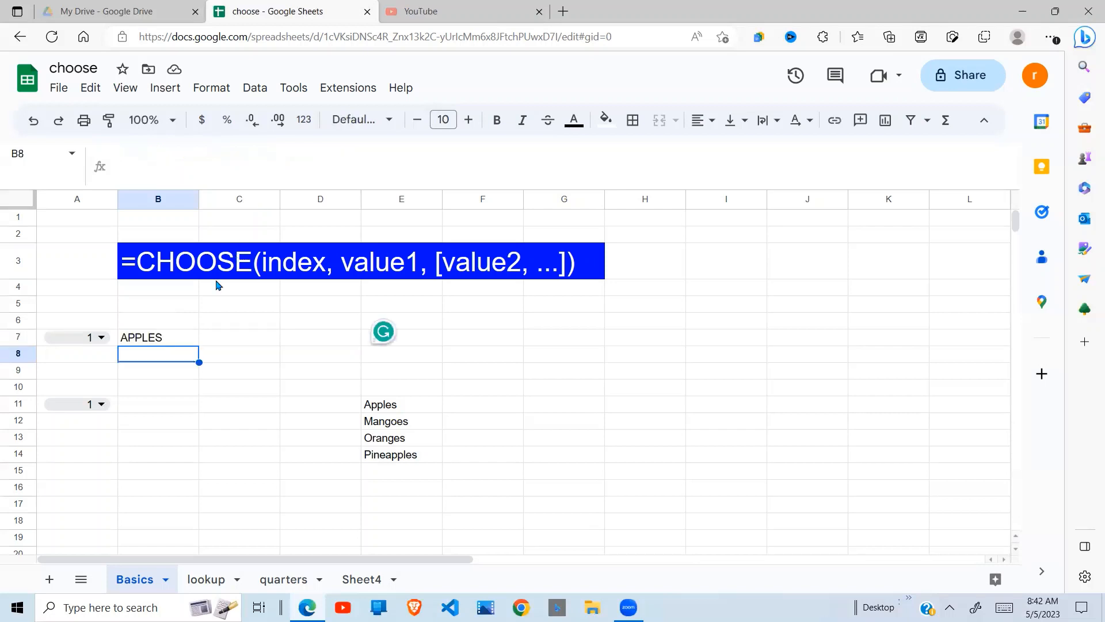
pyautogui.click(153, 388)
pyautogui.click(164, 340)
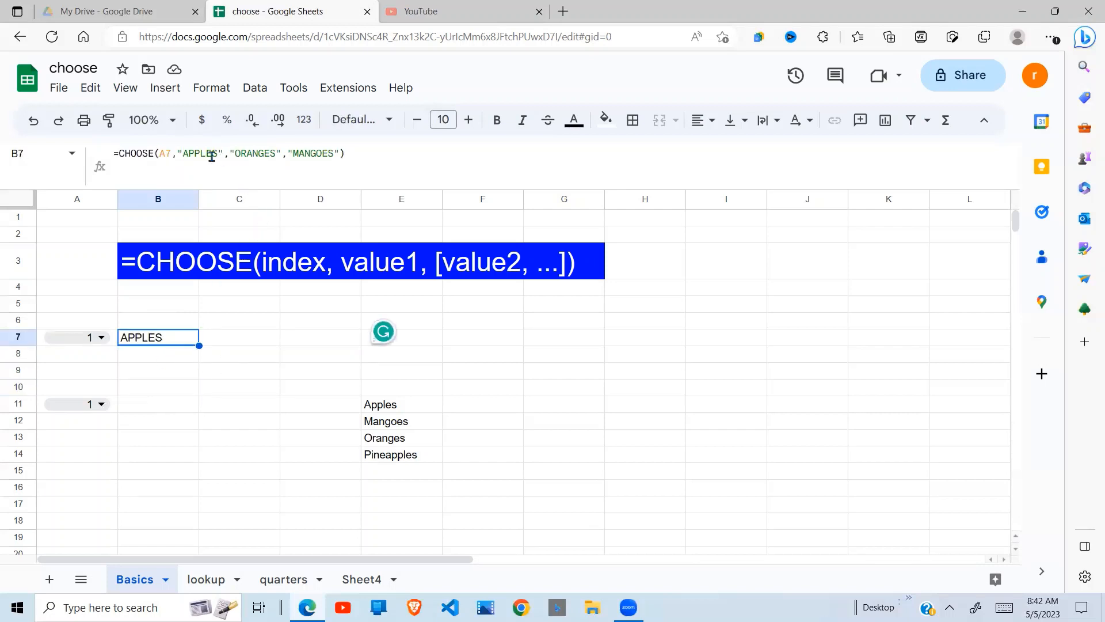
# Start a CHOOSE formula in B11 with cell A11 as the index.
pyautogui.click(137, 412)
pyautogui.write('=')
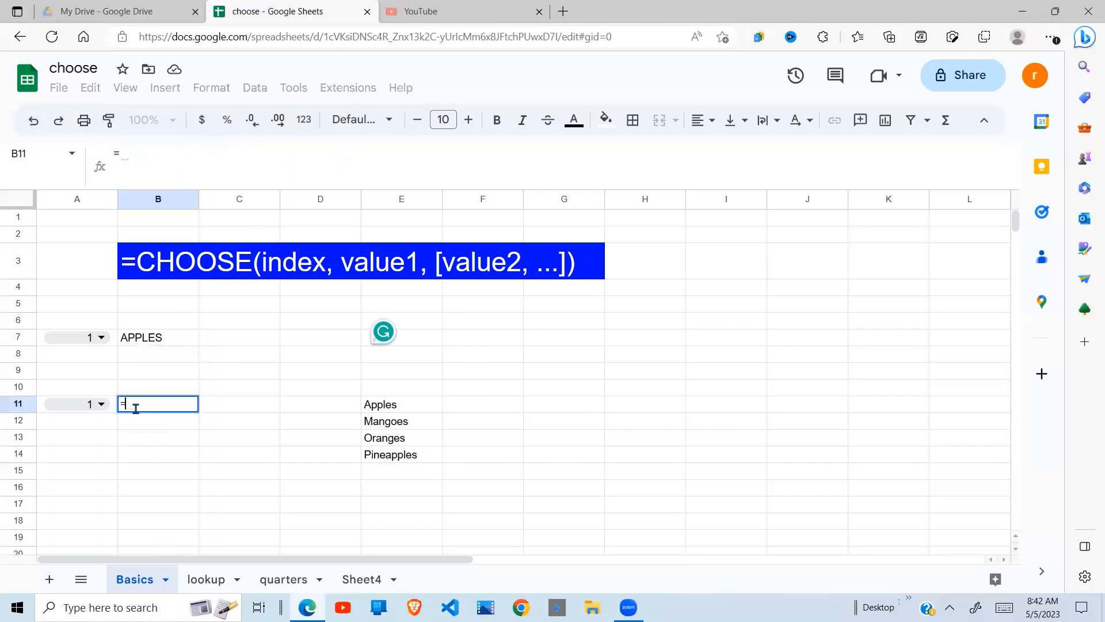
pyautogui.write('CHOA')
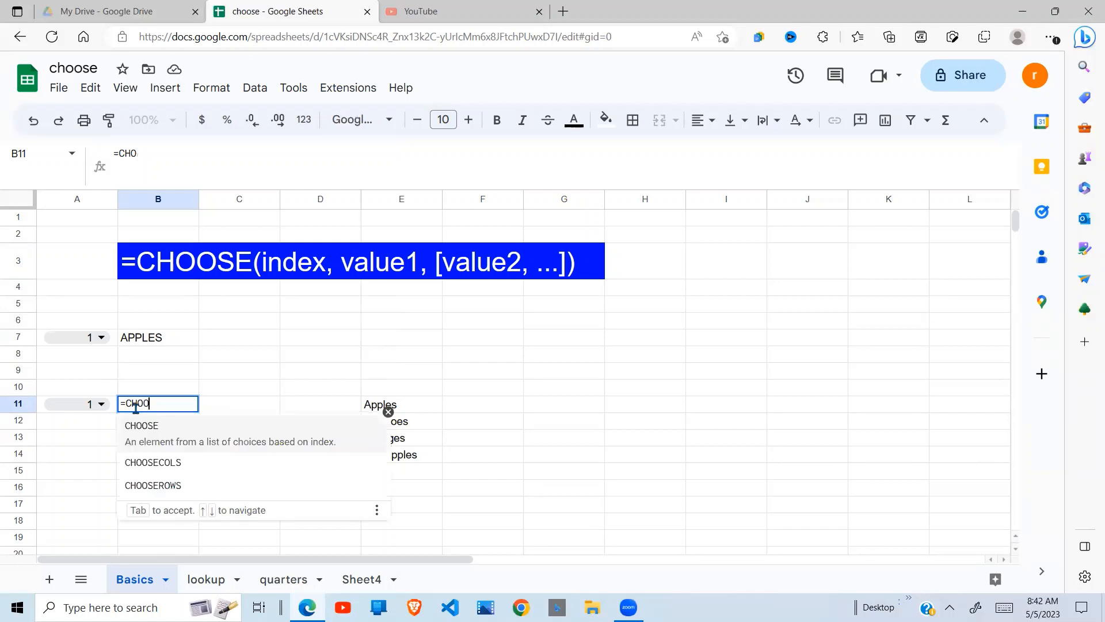
pyautogui.write('SE(')
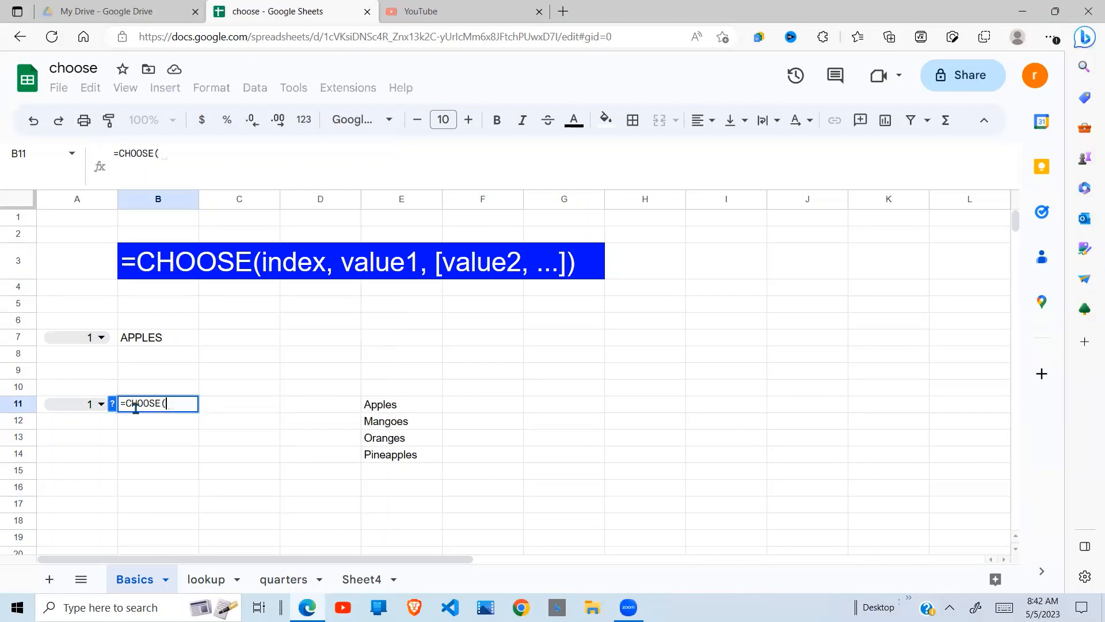
pyautogui.click(69, 406)
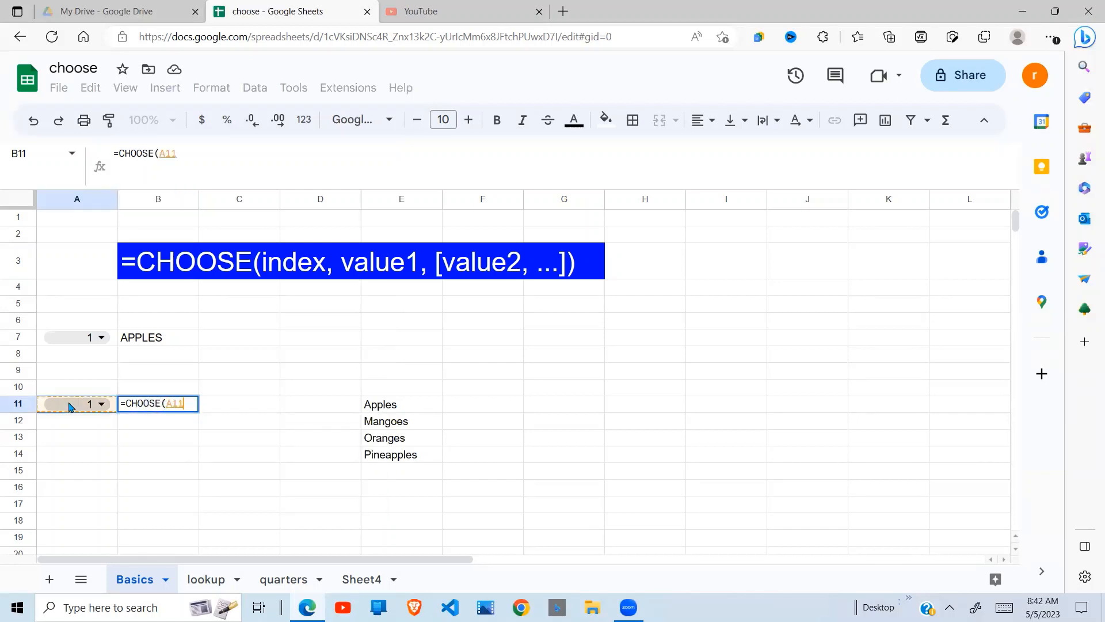
pyautogui.write(',')
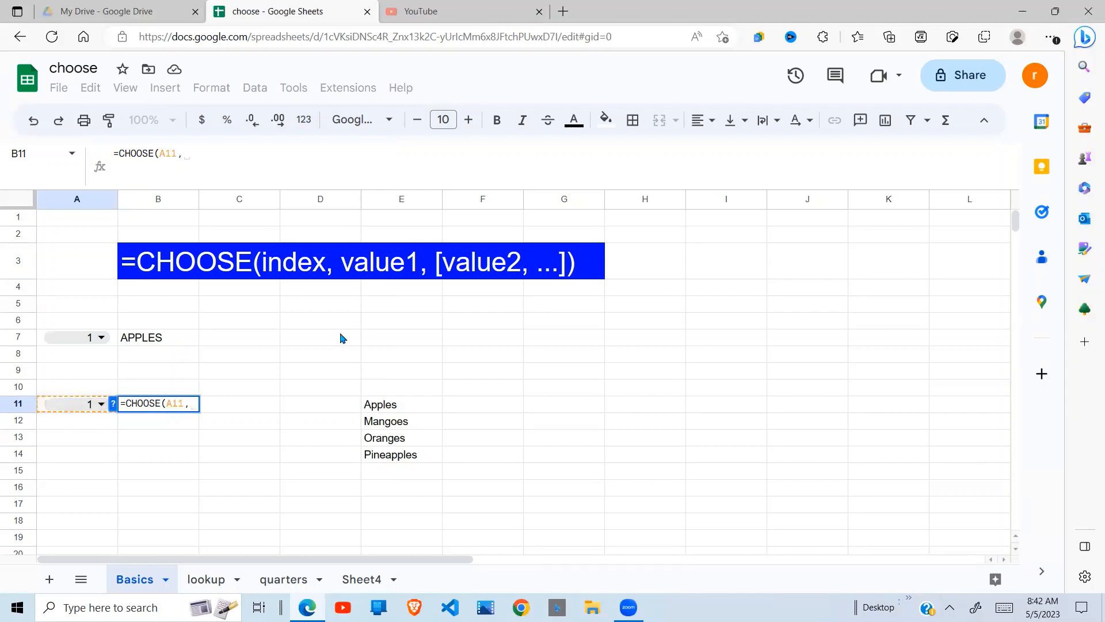
# Add cells E11, E12, E13 and E14 as the values of the B11 formula and enter it.
pyautogui.click(413, 406)
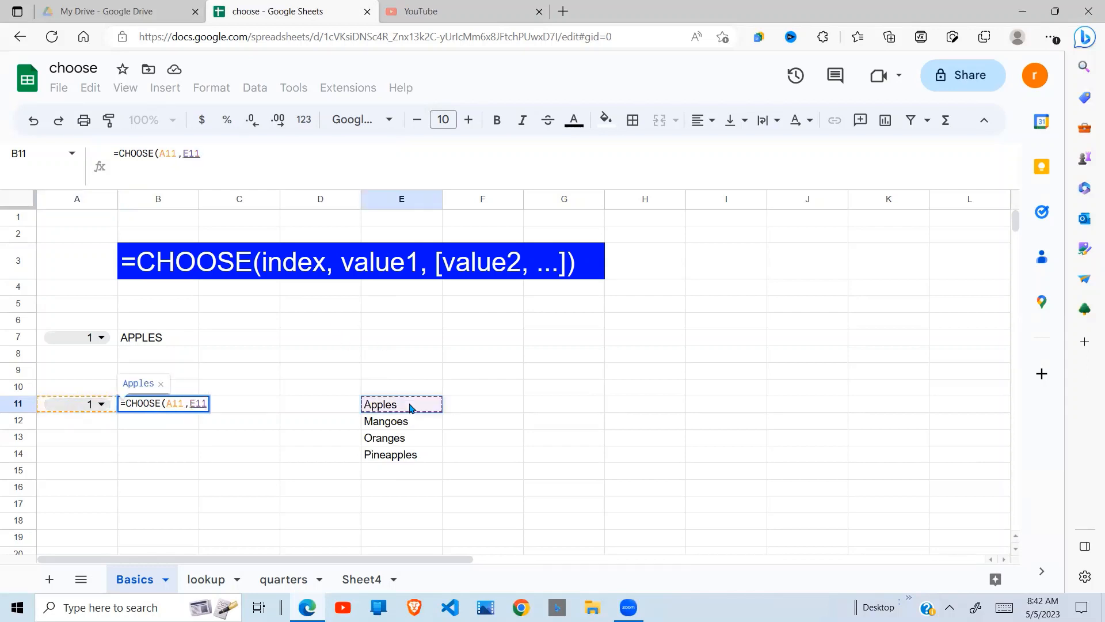
pyautogui.write(',')
pyautogui.click(411, 425)
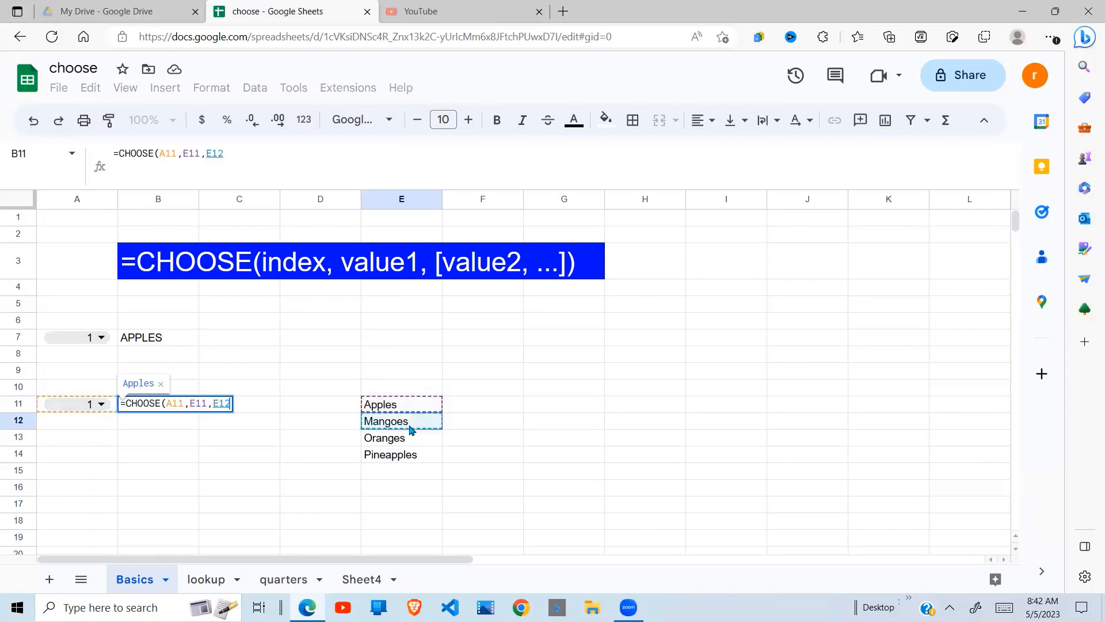
pyautogui.write(',')
pyautogui.click(401, 438)
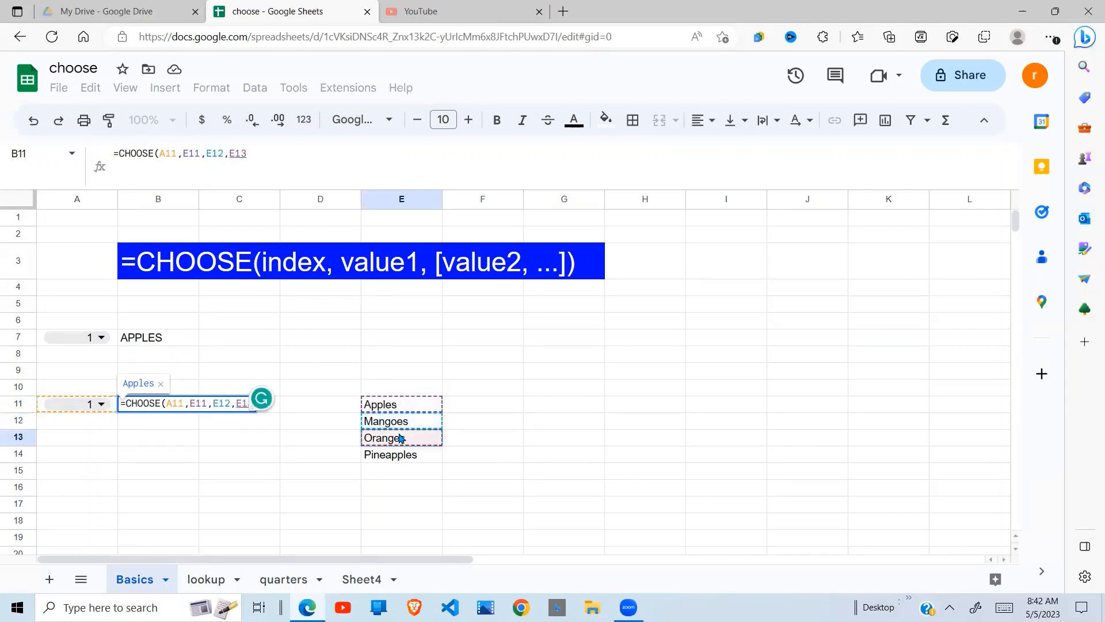
pyautogui.write(',')
pyautogui.click(401, 454)
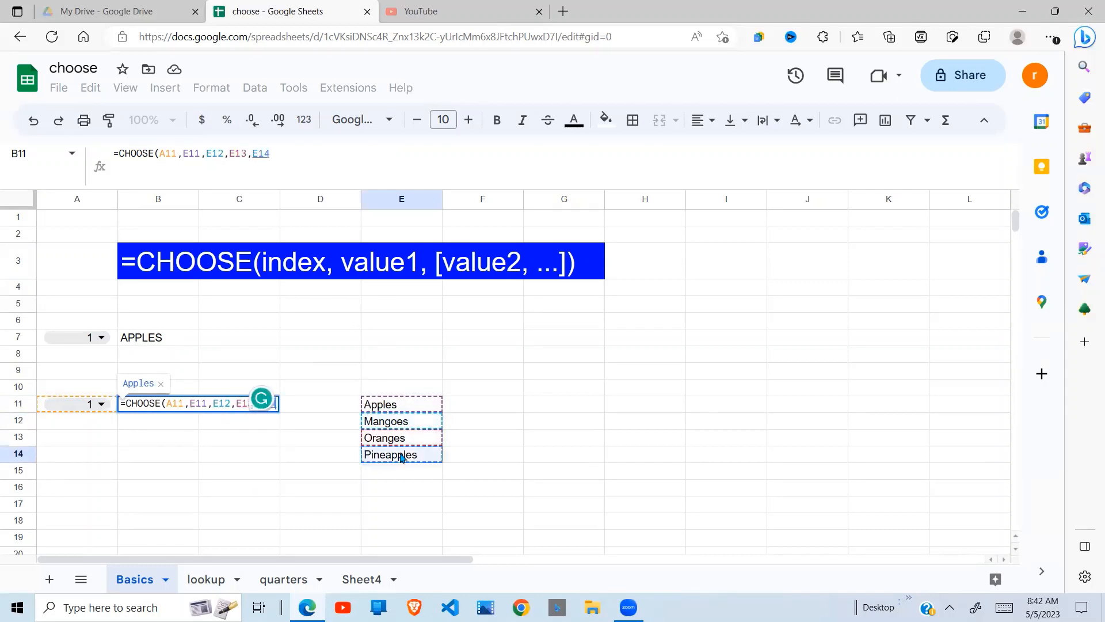
pyautogui.press('Return')
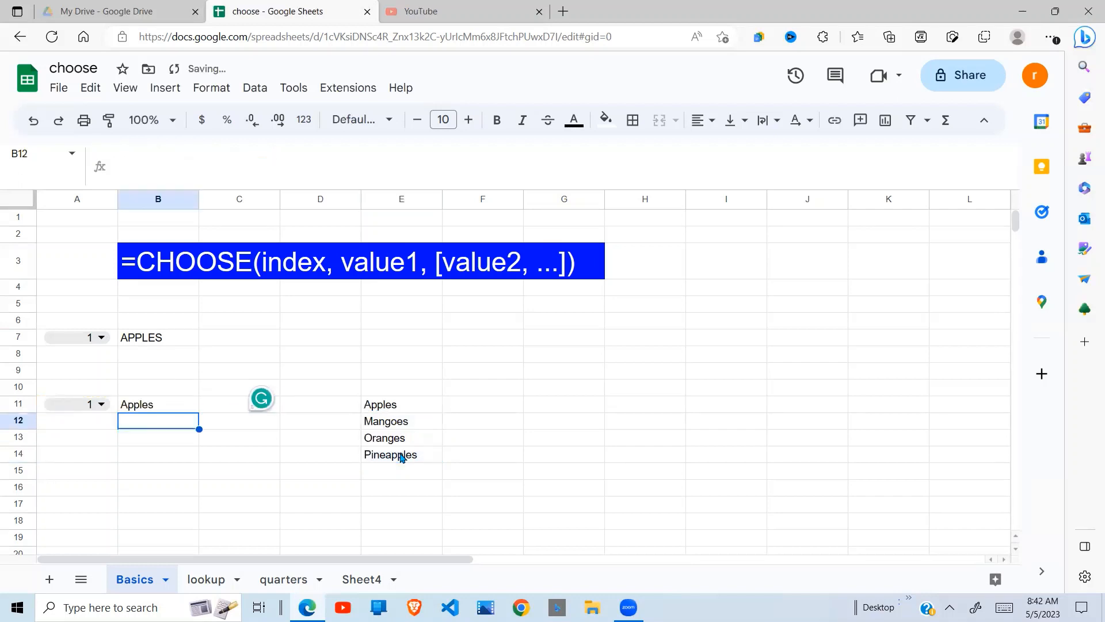
# Review the formula in B11 with its first source cell E11, and set the index in A11 to 2.
pyautogui.click(195, 434)
pyautogui.click(162, 407)
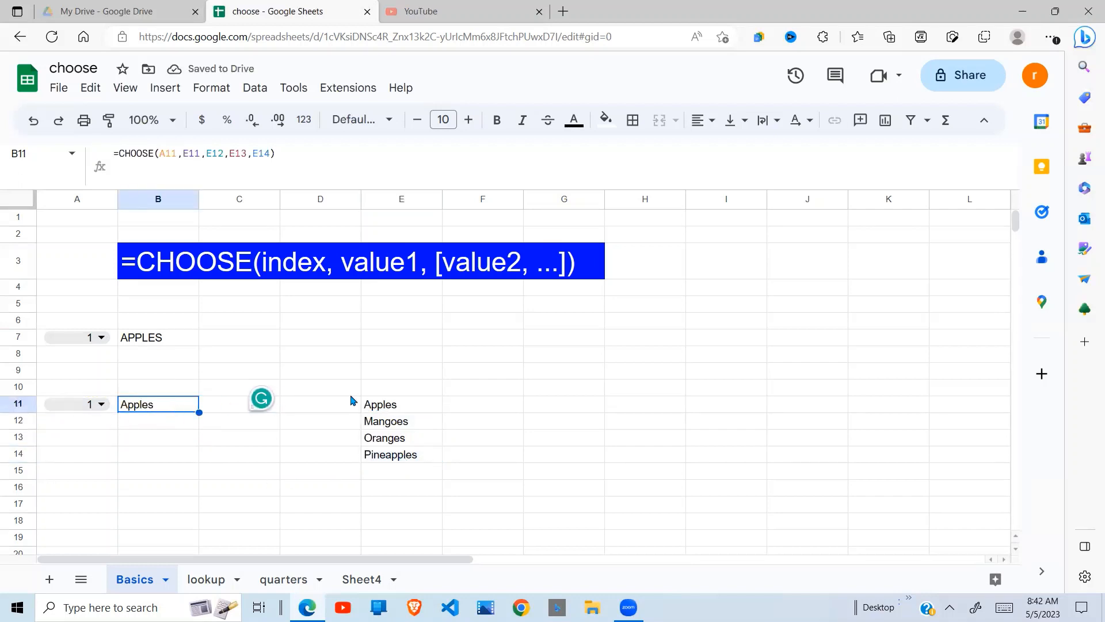
pyautogui.click(399, 410)
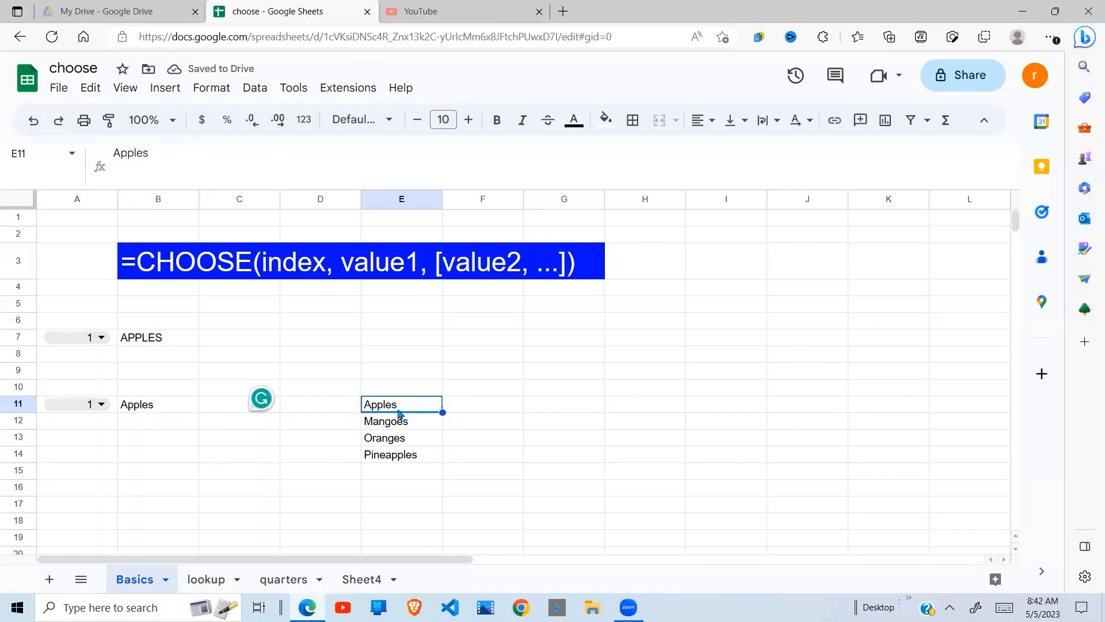
pyautogui.click(103, 406)
pyautogui.click(75, 455)
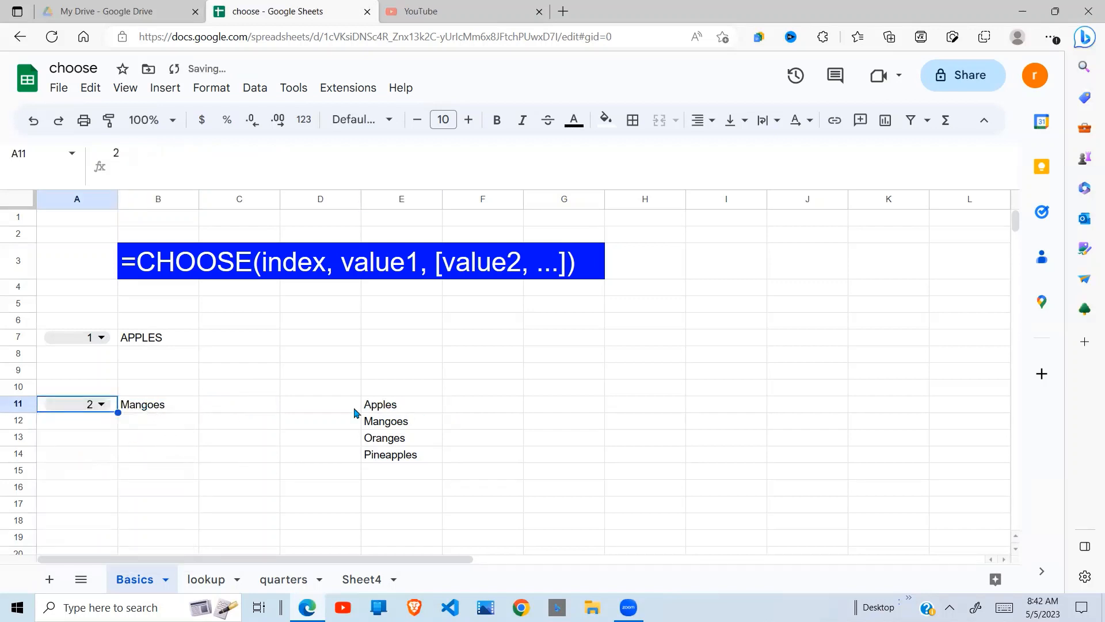
# Check source cell E12, set the index in A11 to 3, and compare the B11 result with source cell E13.
pyautogui.click(387, 425)
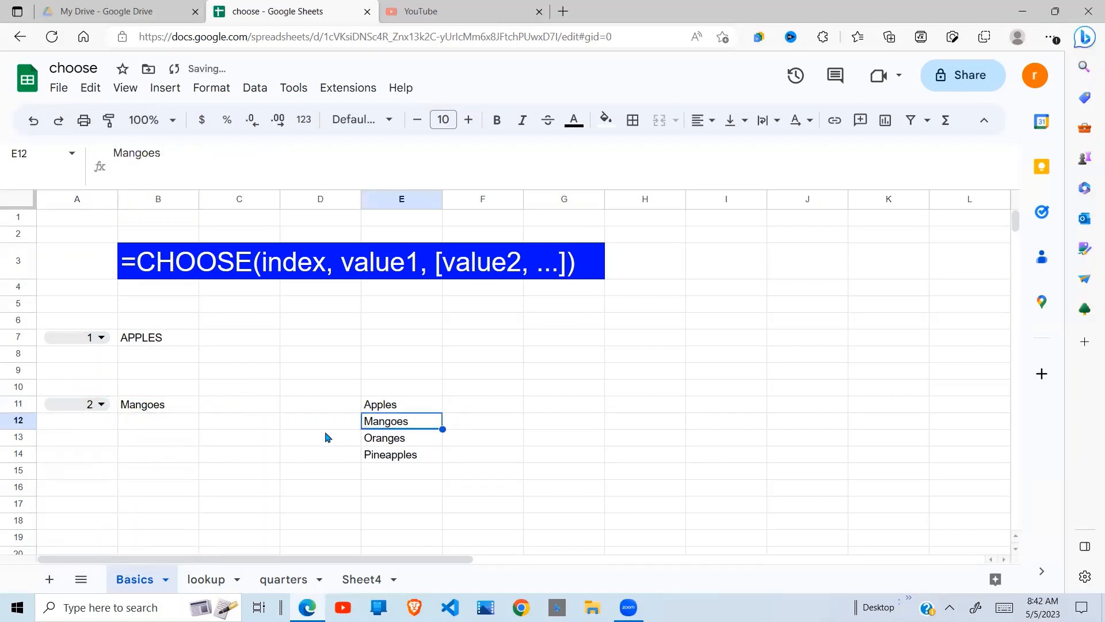
pyautogui.click(102, 407)
pyautogui.click(67, 486)
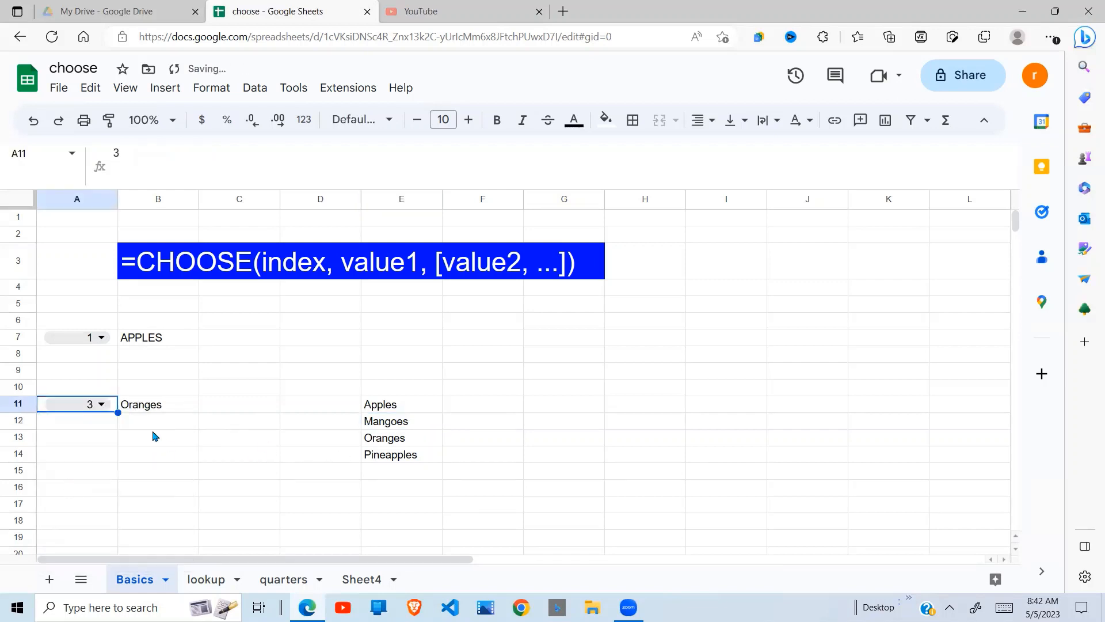
pyautogui.click(389, 439)
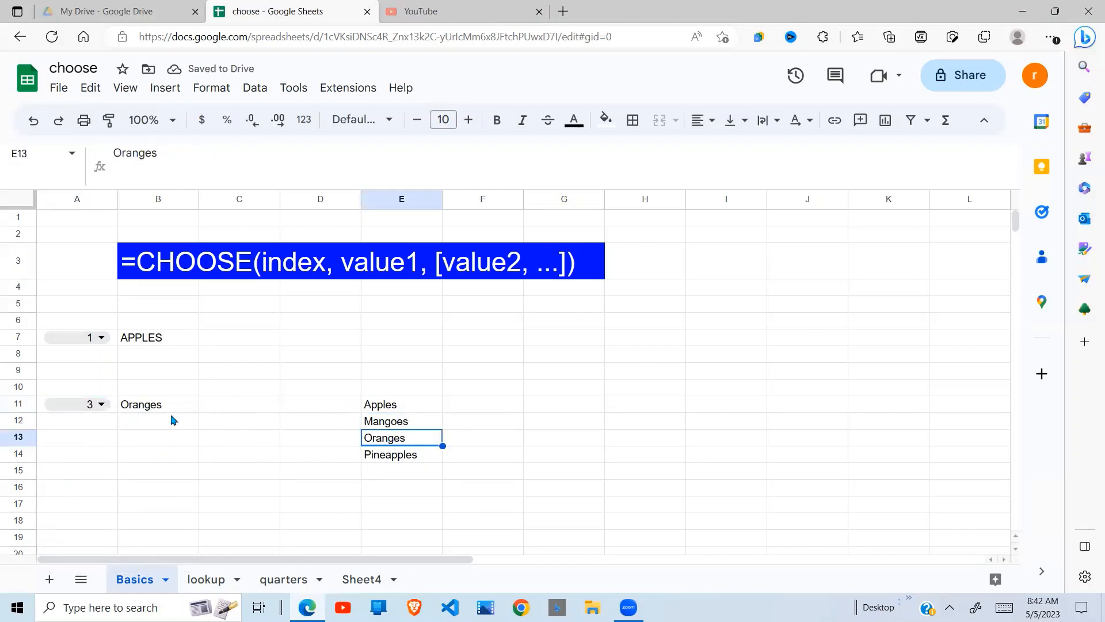
# Remove the E11, E12, E13 and E14 references from the CHOOSE formula in B11, keeping only the A11 index.
pyautogui.click(153, 403)
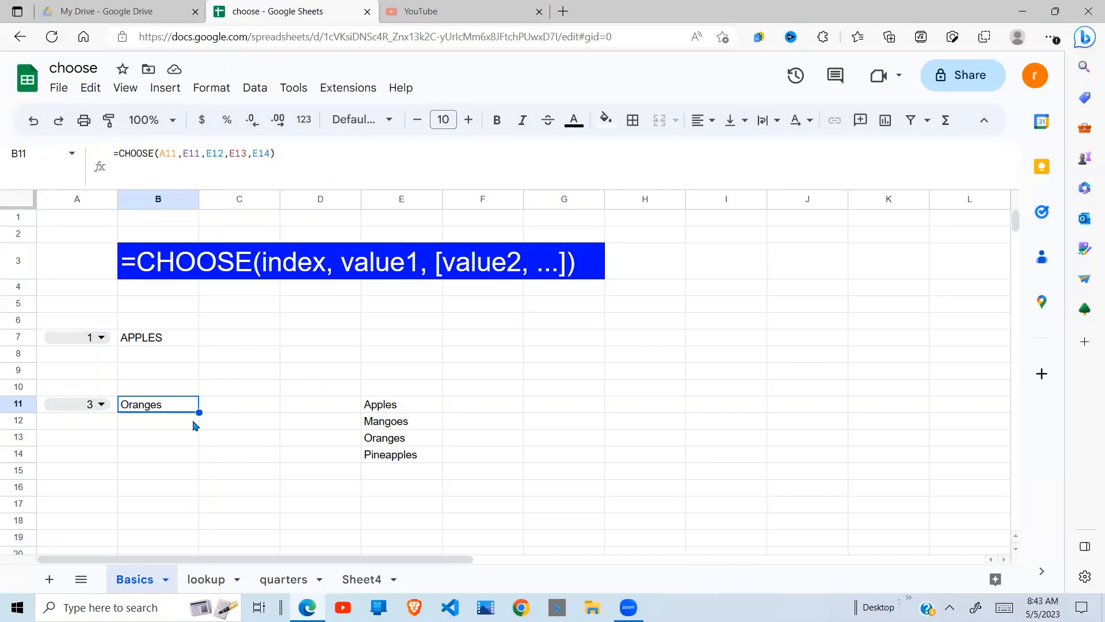
pyautogui.click(268, 154)
pyautogui.press('BackSpace')
pyautogui.press('BackSpace')
pyautogui.press('BackSpace')
pyautogui.press('BackSpace')
pyautogui.press('BackSpace')
pyautogui.press('BackSpace')
pyautogui.press('BackSpace')
pyautogui.press('BackSpace')
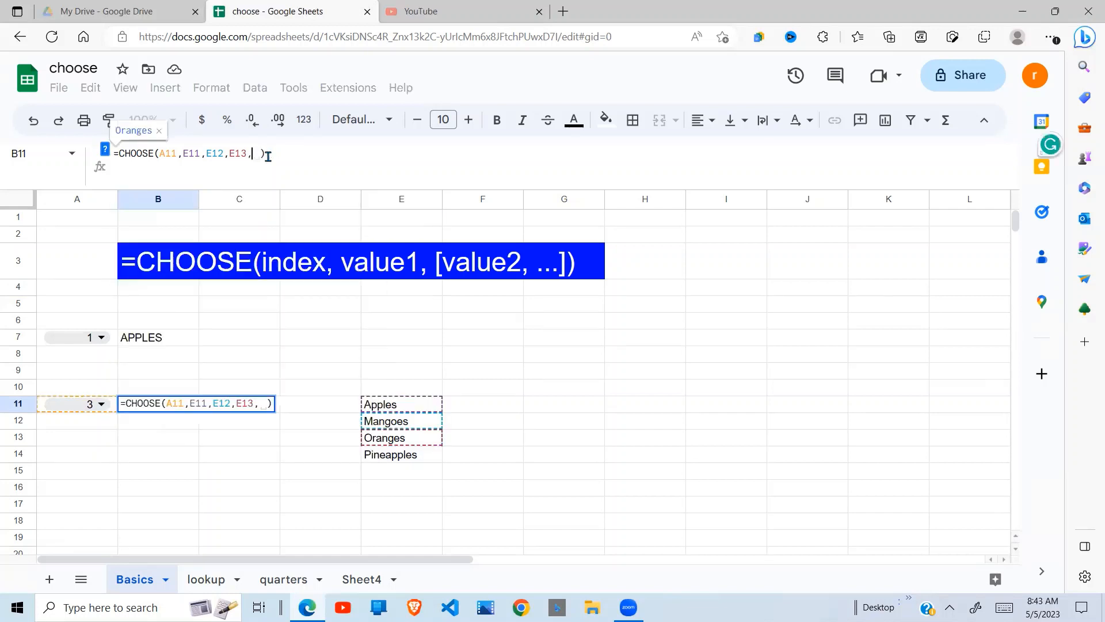
pyautogui.press('BackSpace')
pyautogui.press('BackSpace')
pyautogui.press('BackSpace')
pyautogui.press('BackSpace')
pyautogui.press('BackSpace')
pyautogui.press('BackSpace')
pyautogui.press('BackSpace')
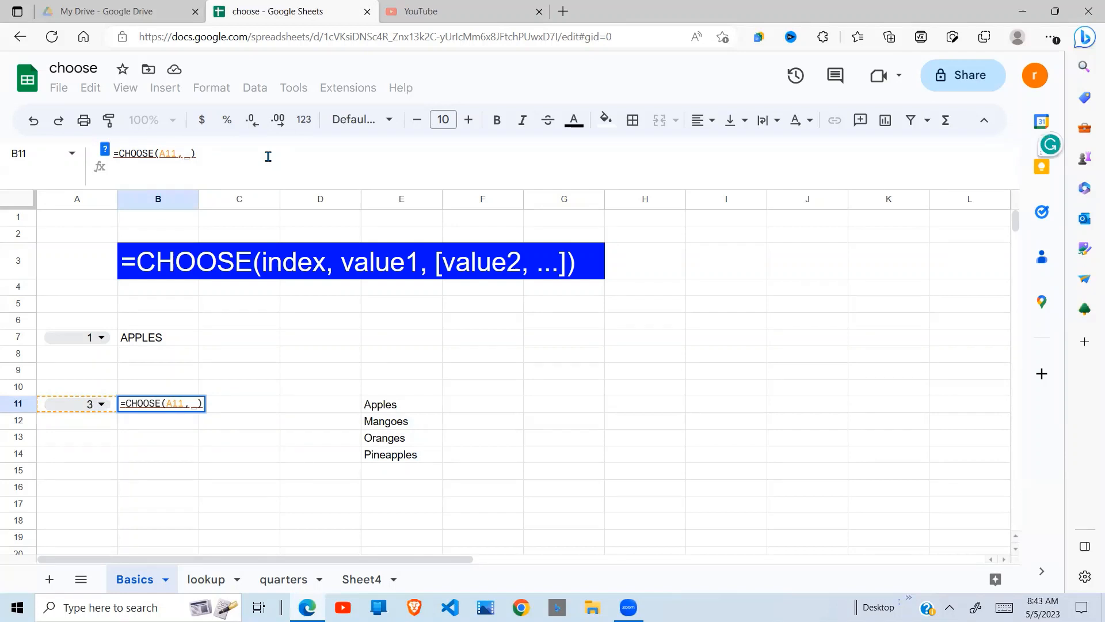
# Add the ranges {E11:E14} and {F11:F14} in curly braces as the values of the B11 CHOOSE formula and enter it.
pyautogui.write('{')
pyautogui.moveTo(412, 404); pyautogui.dragTo(409, 455)
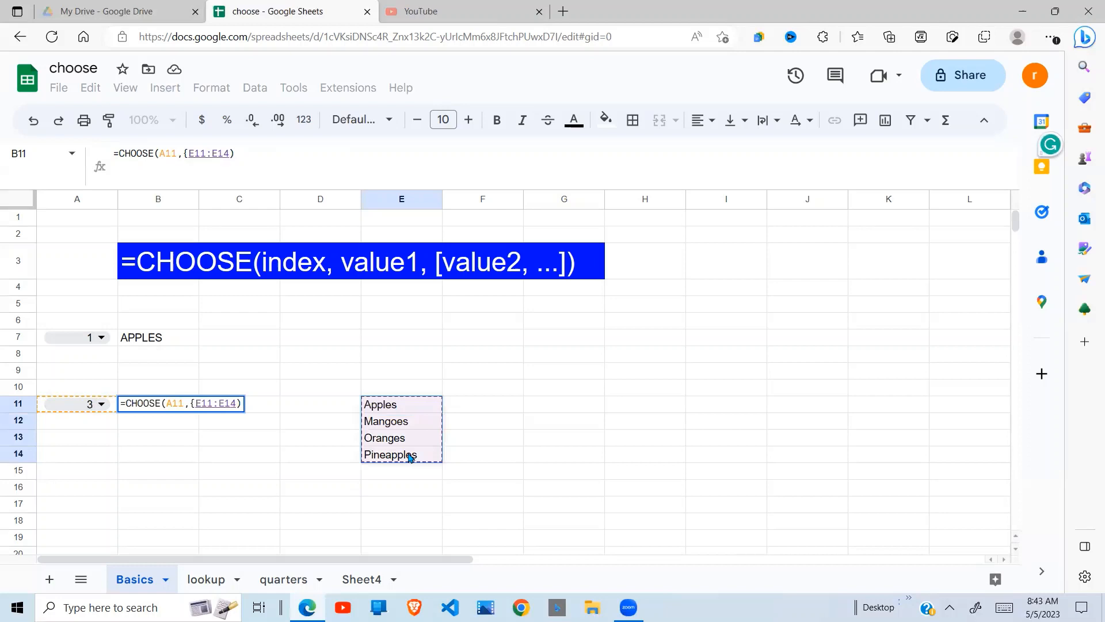
pyautogui.write('}')
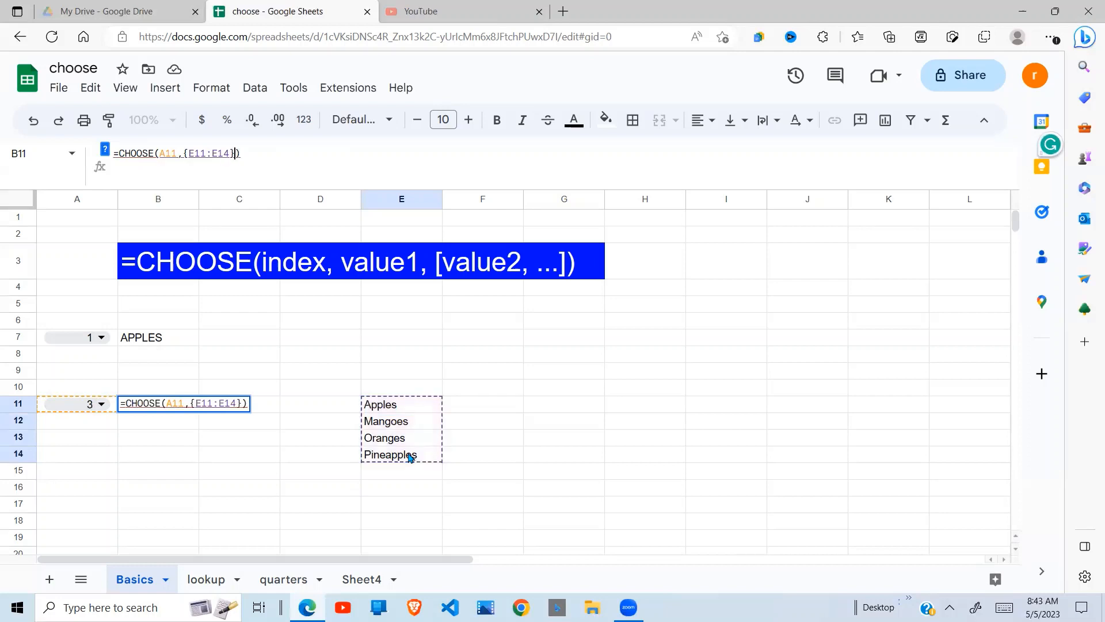
pyautogui.write(',')
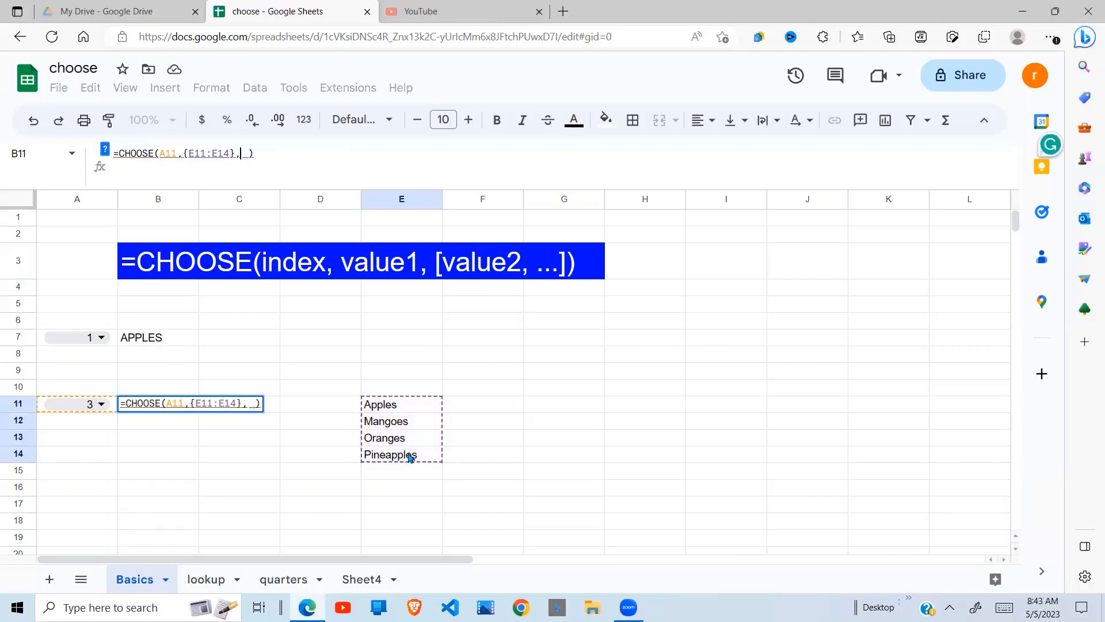
pyautogui.moveTo(489, 405); pyautogui.dragTo(492, 464)
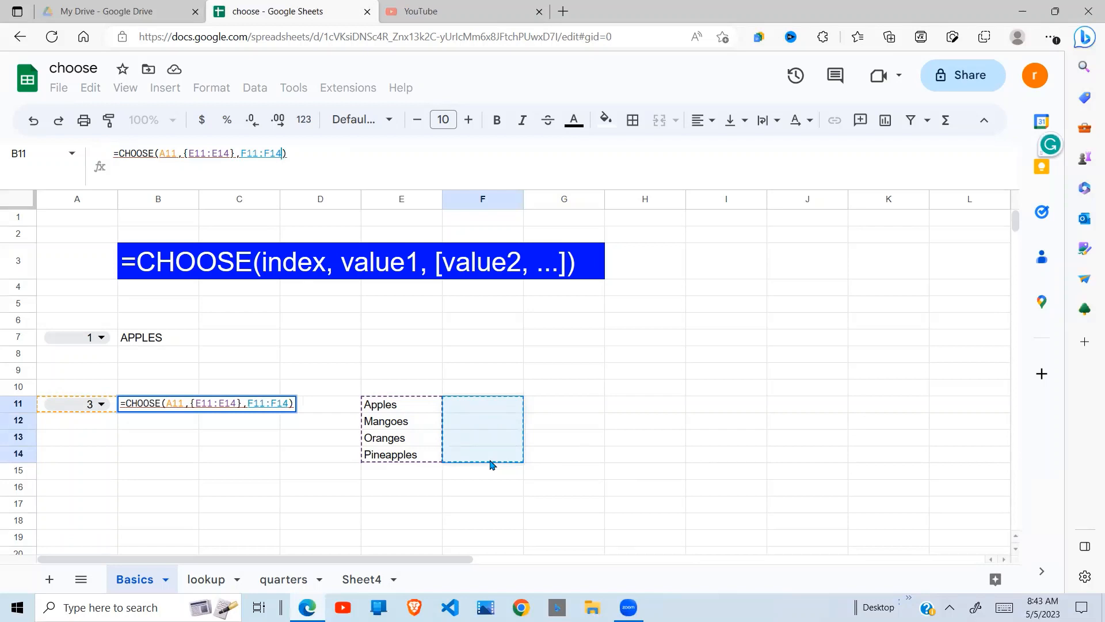
pyautogui.write('}')
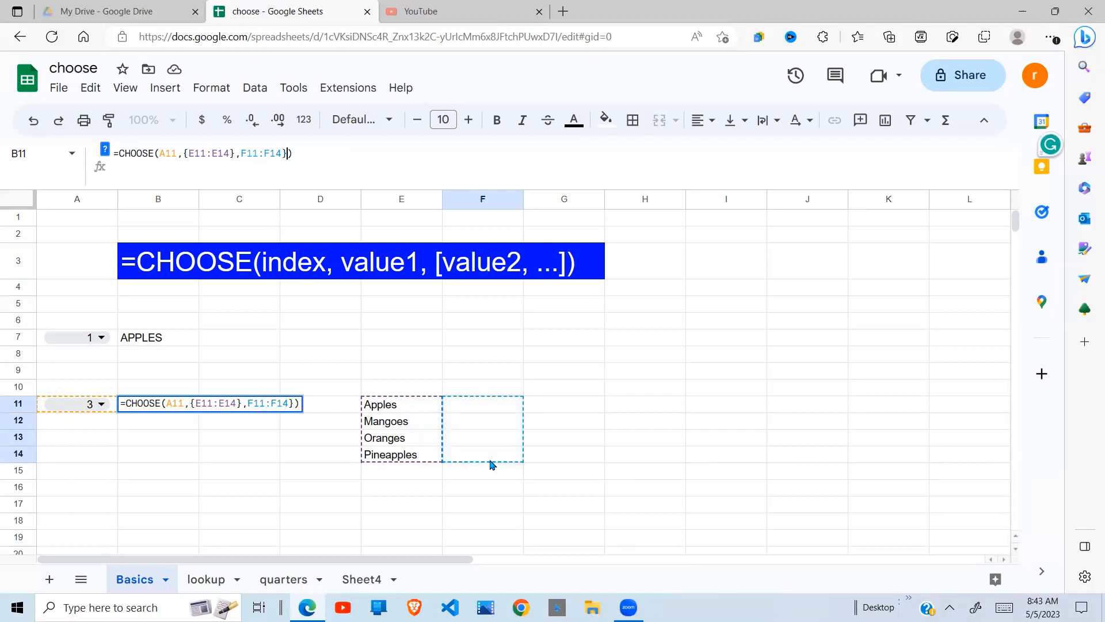
pyautogui.click(243, 154)
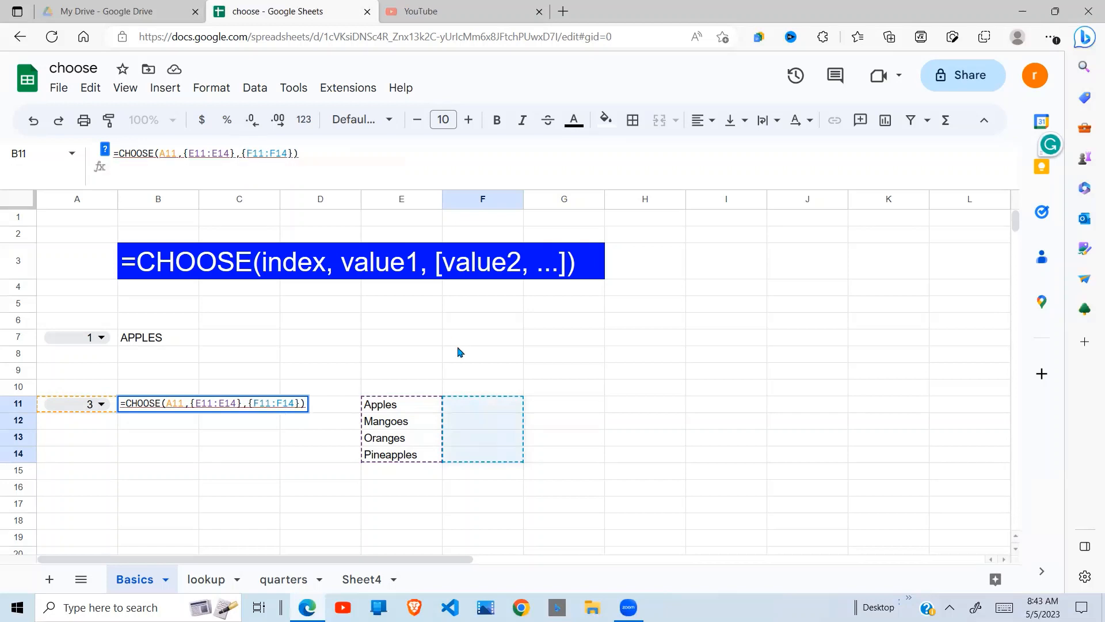
pyautogui.press('Return')
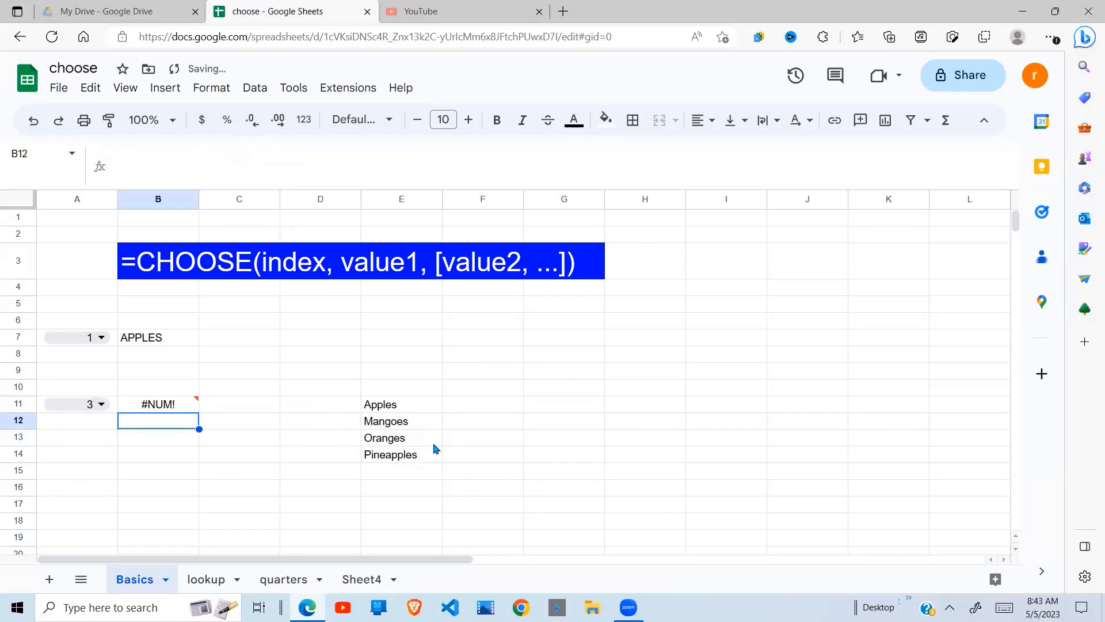
# Copy Pineapples from E14 into F11.
pyautogui.moveTo(401, 439); pyautogui.dragTo(403, 456)
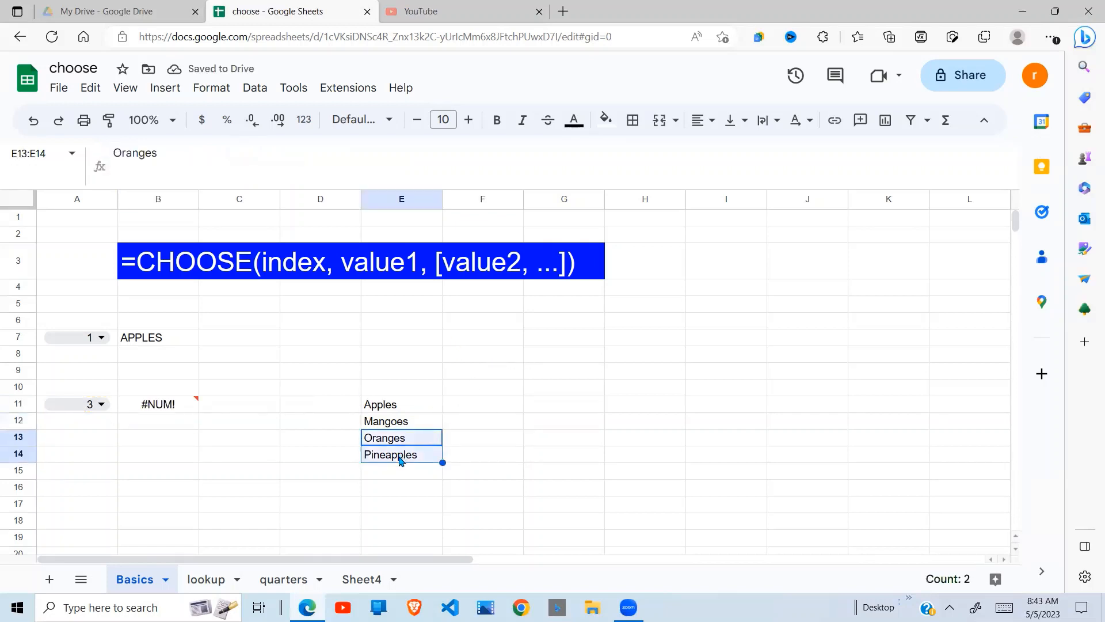
pyautogui.click(437, 457)
pyautogui.hotkey('ctrl', 'c')
pyautogui.click(487, 411)
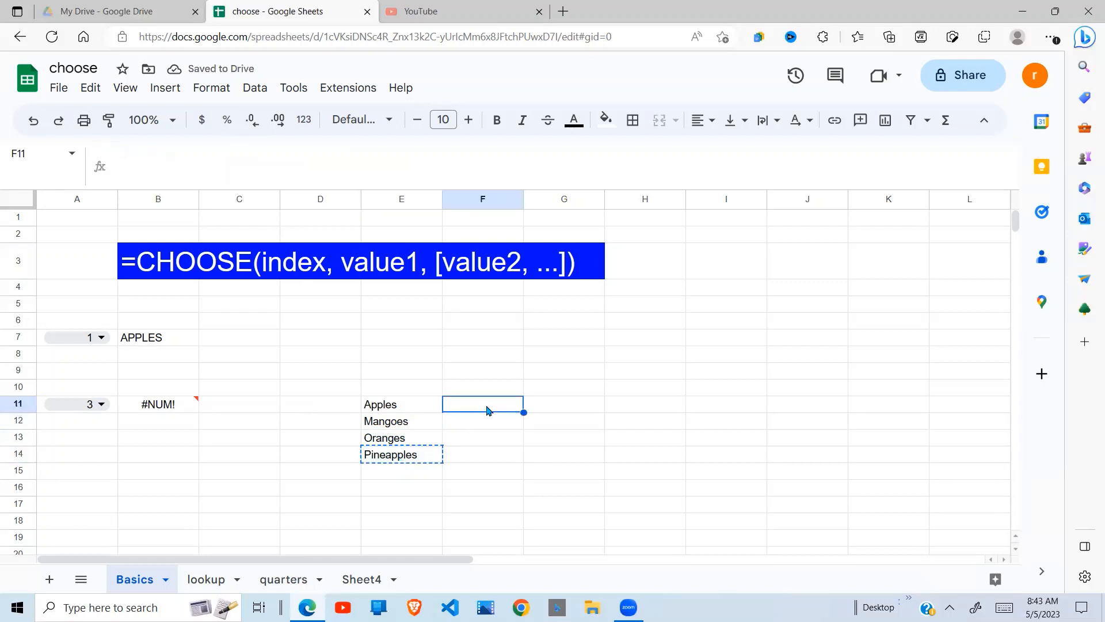
pyautogui.hotkey('ctrl', 'v')
pyautogui.click(483, 429)
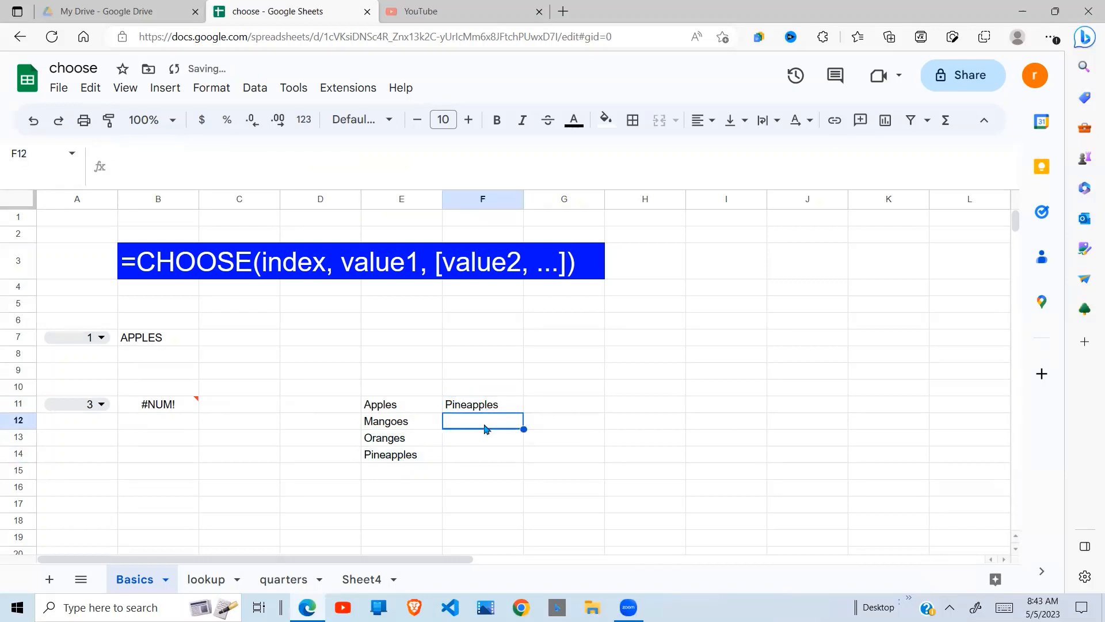
# Set the index in A11 to 1 and compare the list returned in B11:B14 with source range E11:E14.
pyautogui.click(191, 413)
pyautogui.click(237, 386)
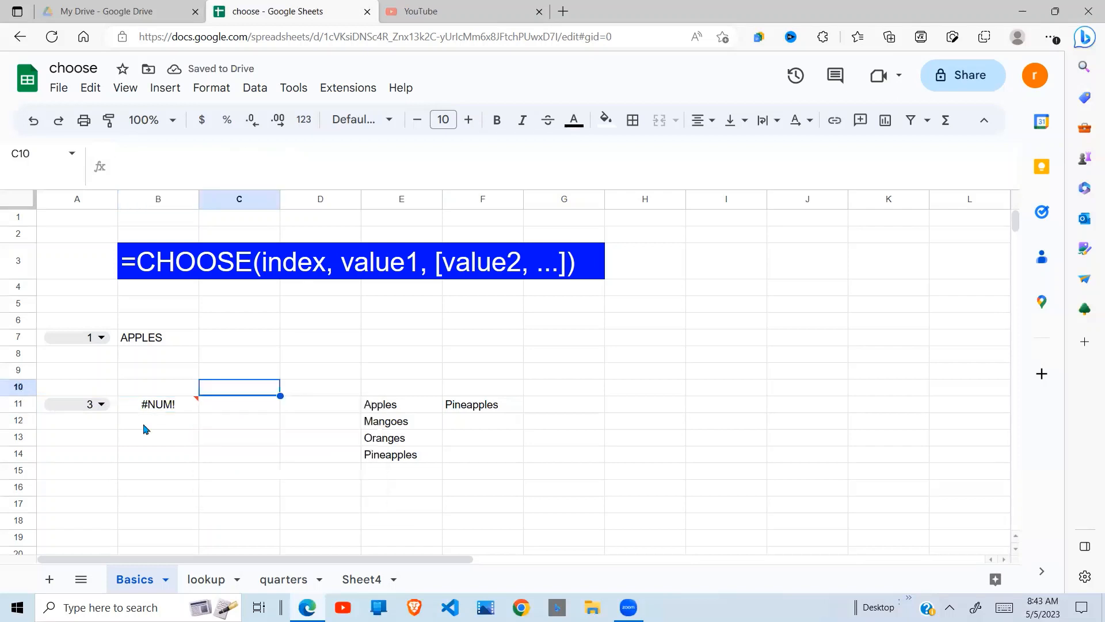
pyautogui.click(102, 404)
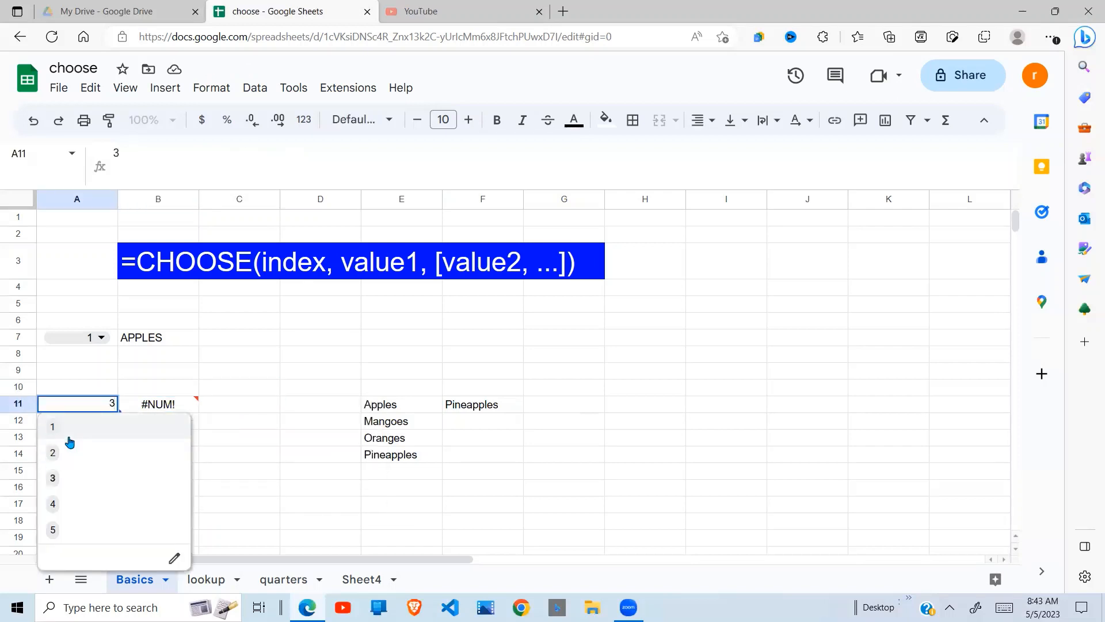
pyautogui.click(70, 436)
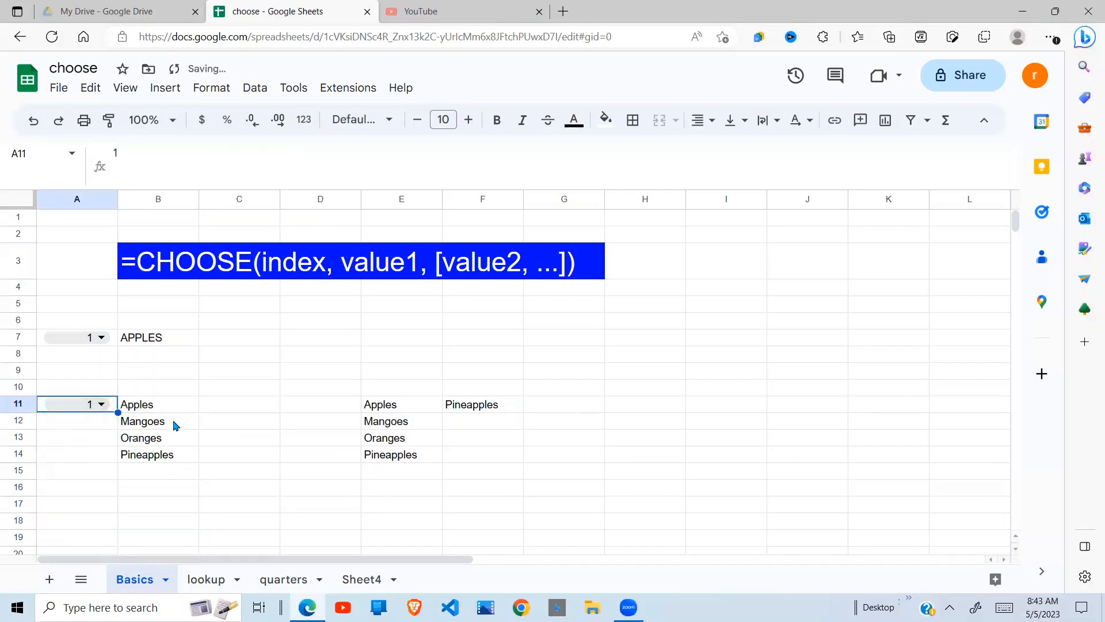
pyautogui.moveTo(171, 407); pyautogui.dragTo(173, 464)
pyautogui.moveTo(400, 404); pyautogui.dragTo(401, 458)
pyautogui.click(137, 405)
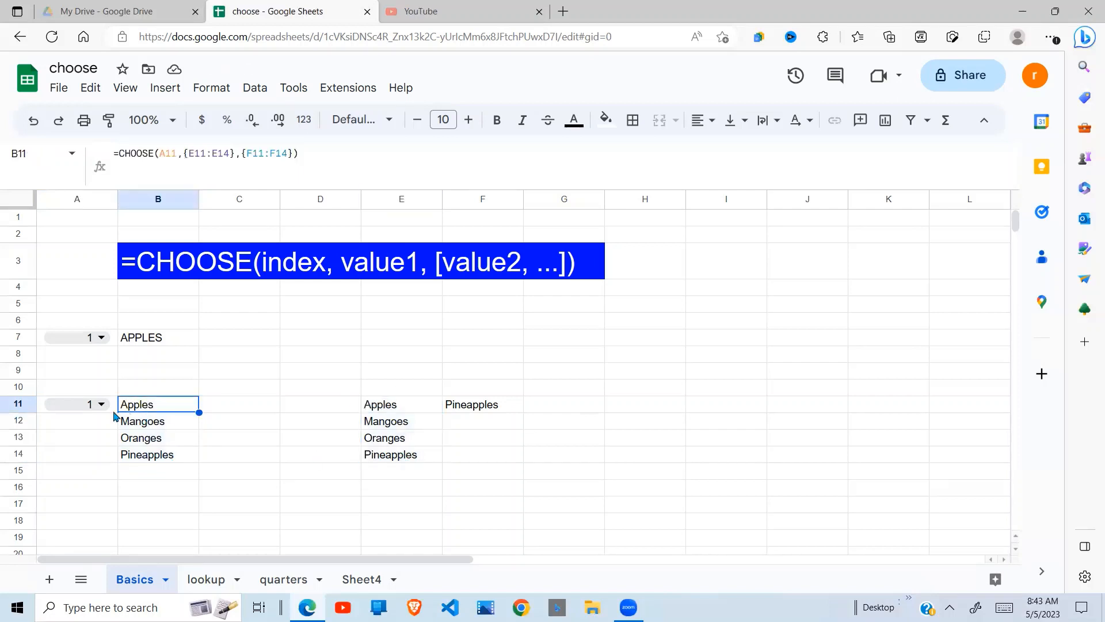
# Set the index in A11 to 2 and compare the result with the second range in column F.
pyautogui.click(101, 404)
pyautogui.click(53, 452)
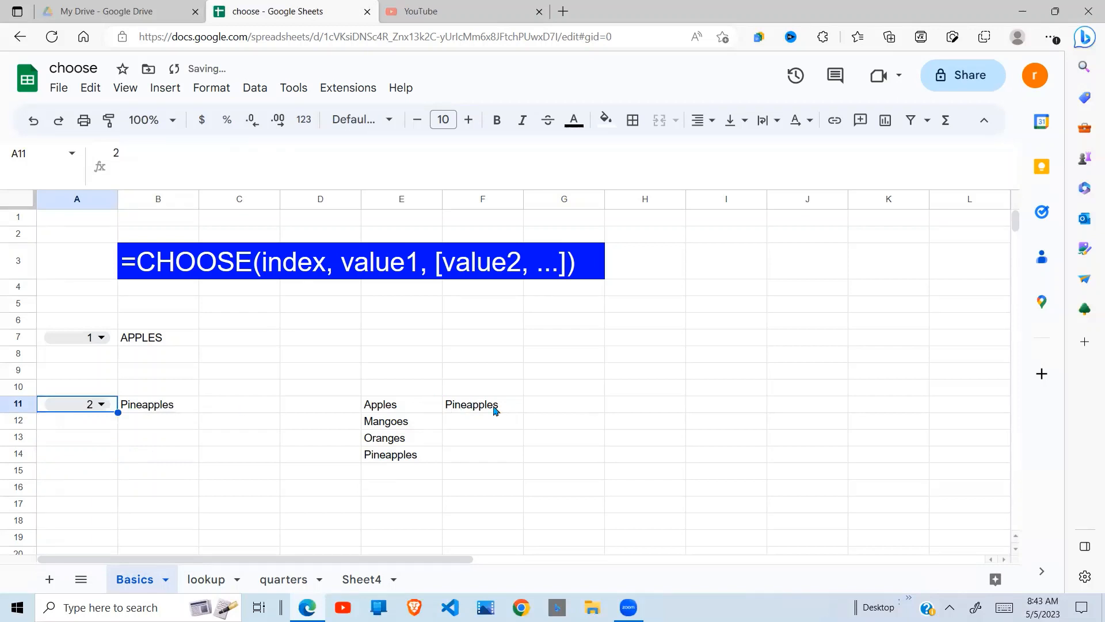
pyautogui.moveTo(494, 409); pyautogui.dragTo(488, 468)
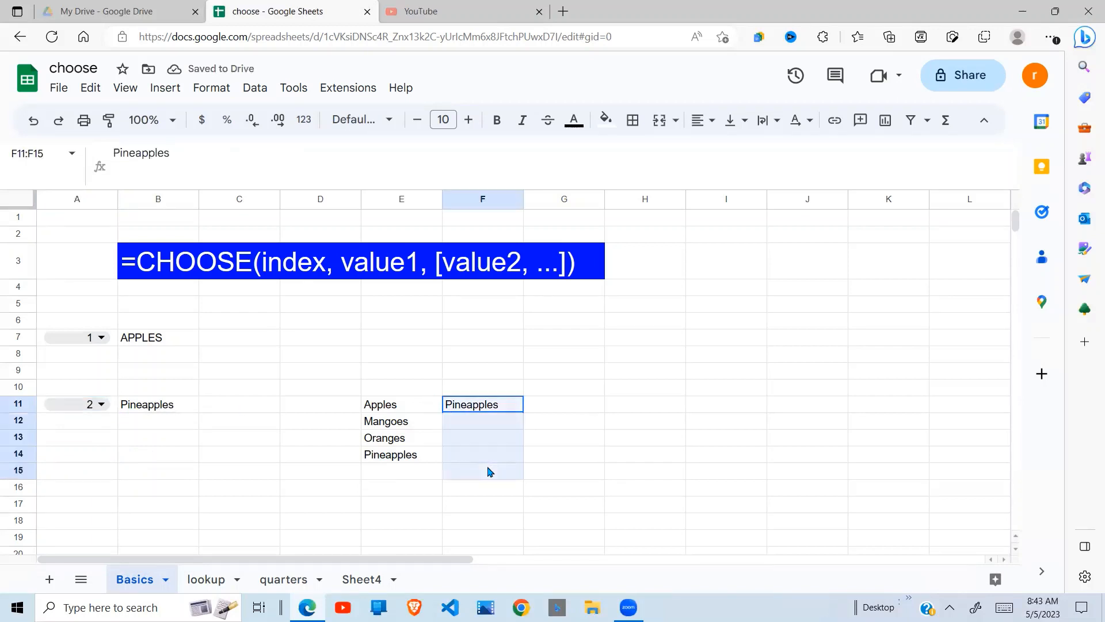
# Copy Oranges from E13 into G11 and set the index in A11 to 3.
pyautogui.click(397, 444)
pyautogui.hotkey('ctrl', 'c')
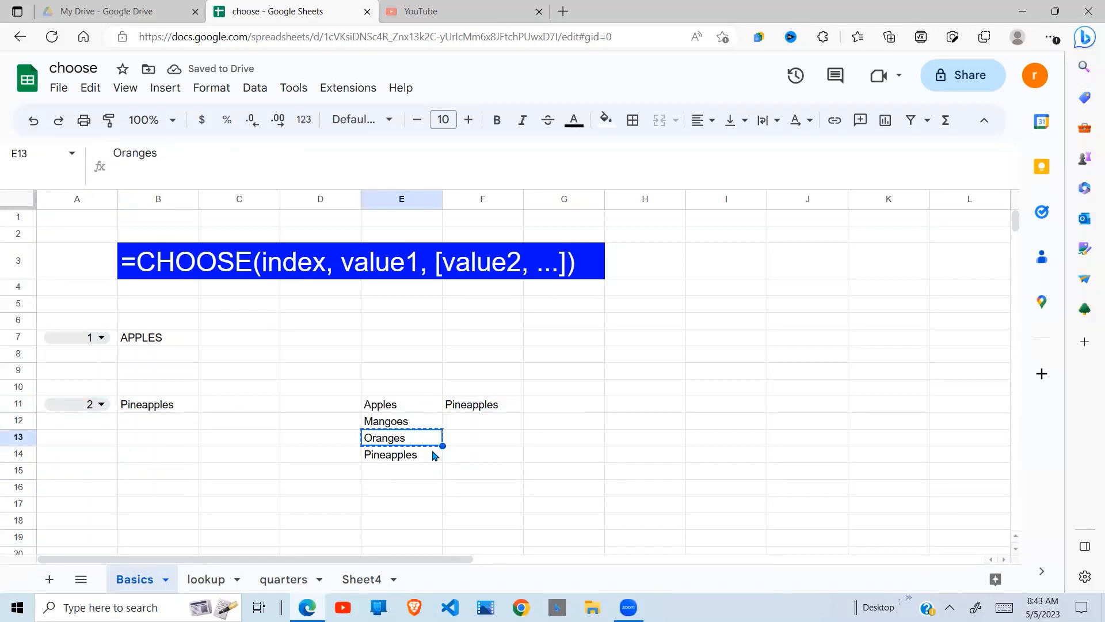
pyautogui.click(572, 411)
pyautogui.hotkey('ctrl', 'v')
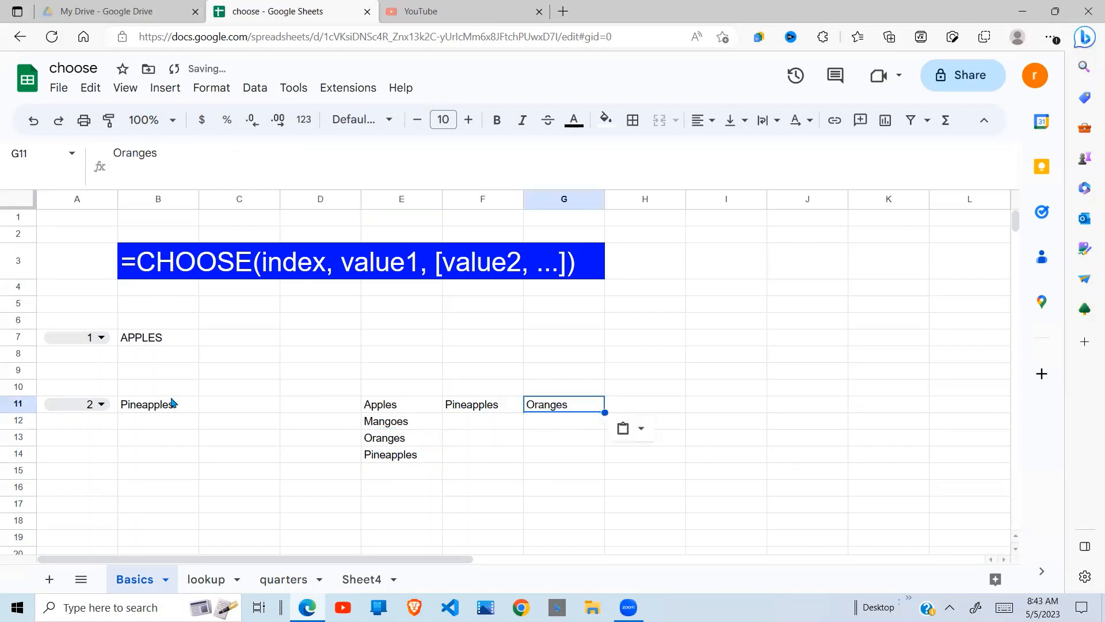
pyautogui.click(111, 402)
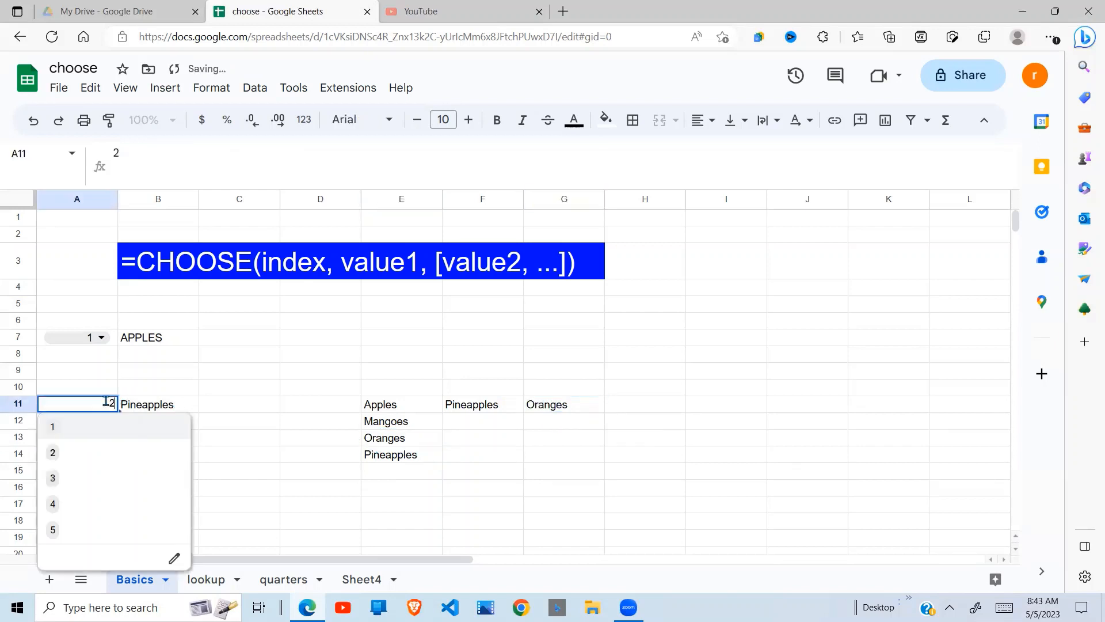
pyautogui.click(65, 484)
# Add {G11:G14} as the third value of the CHOOSE formula in B11 and enter it.
pyautogui.click(158, 404)
pyautogui.click(294, 153)
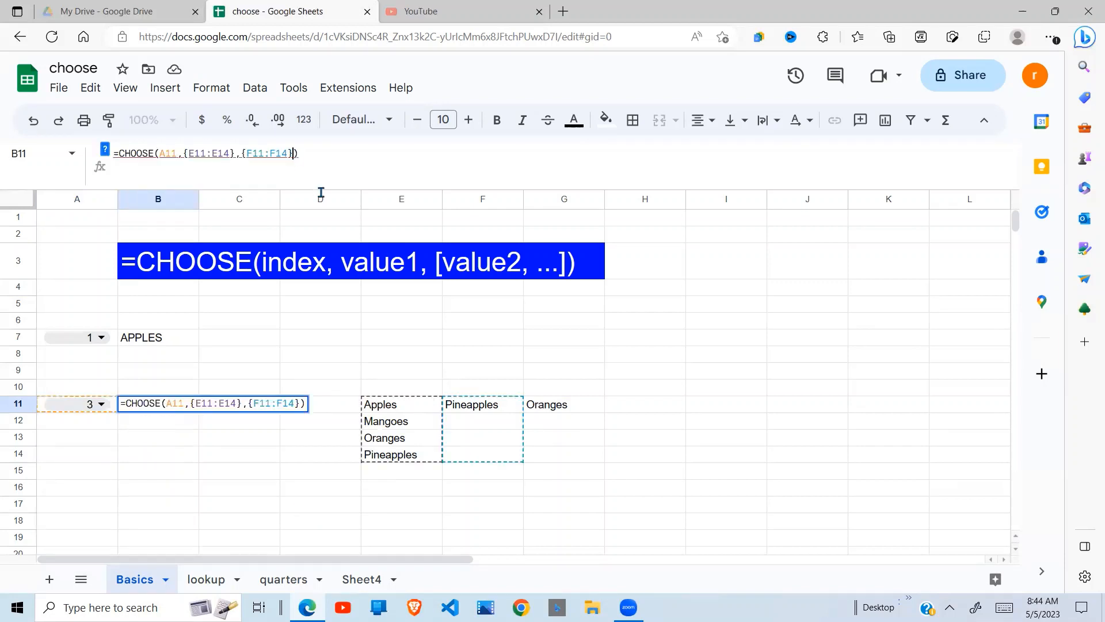
pyautogui.write(',')
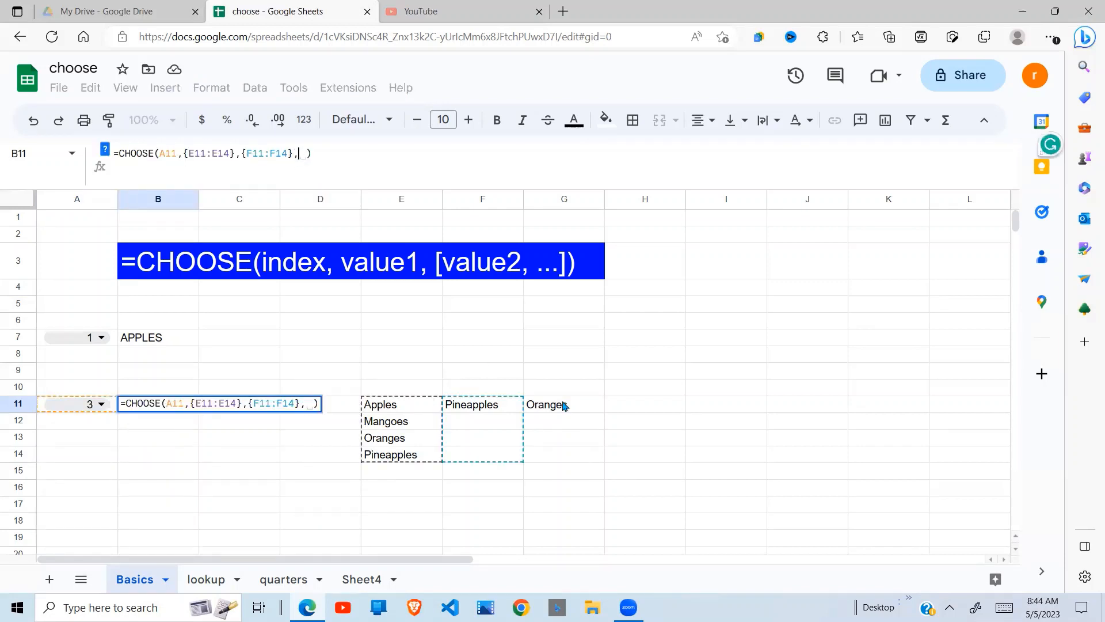
pyautogui.moveTo(564, 404); pyautogui.dragTo(566, 453)
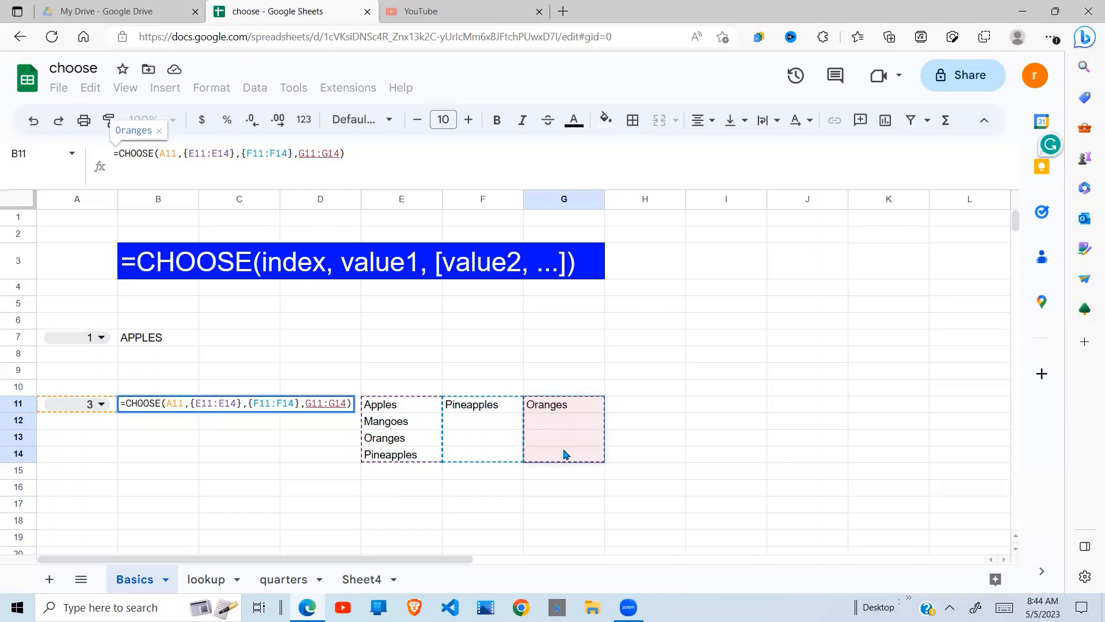
pyautogui.write('}')
pyautogui.click(297, 153)
pyautogui.write('{')
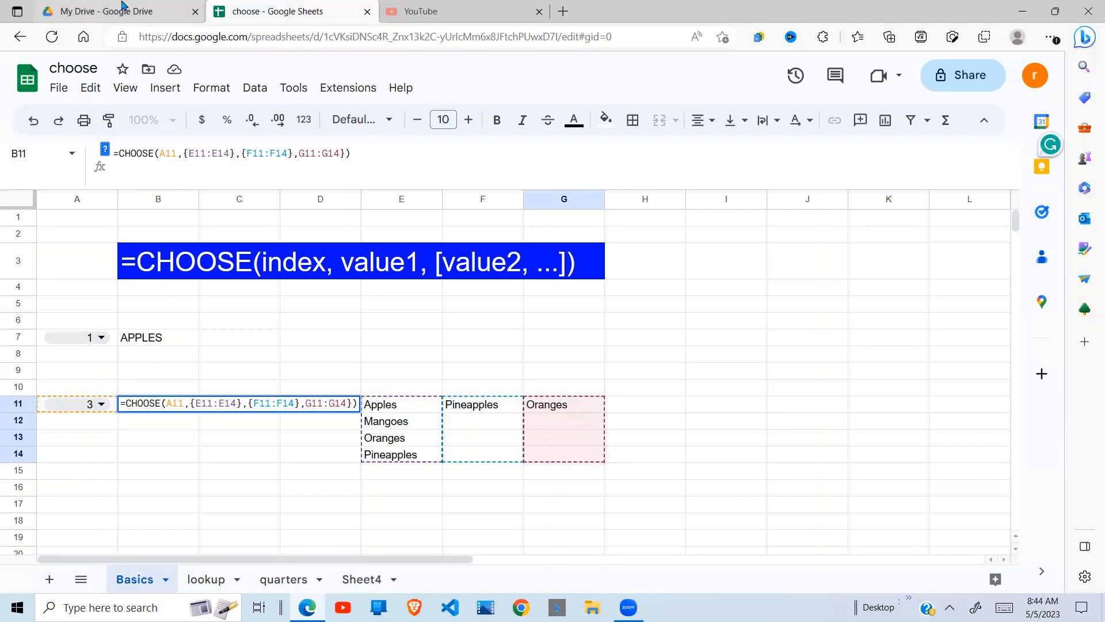
pyautogui.write('{')
pyautogui.press('Return')
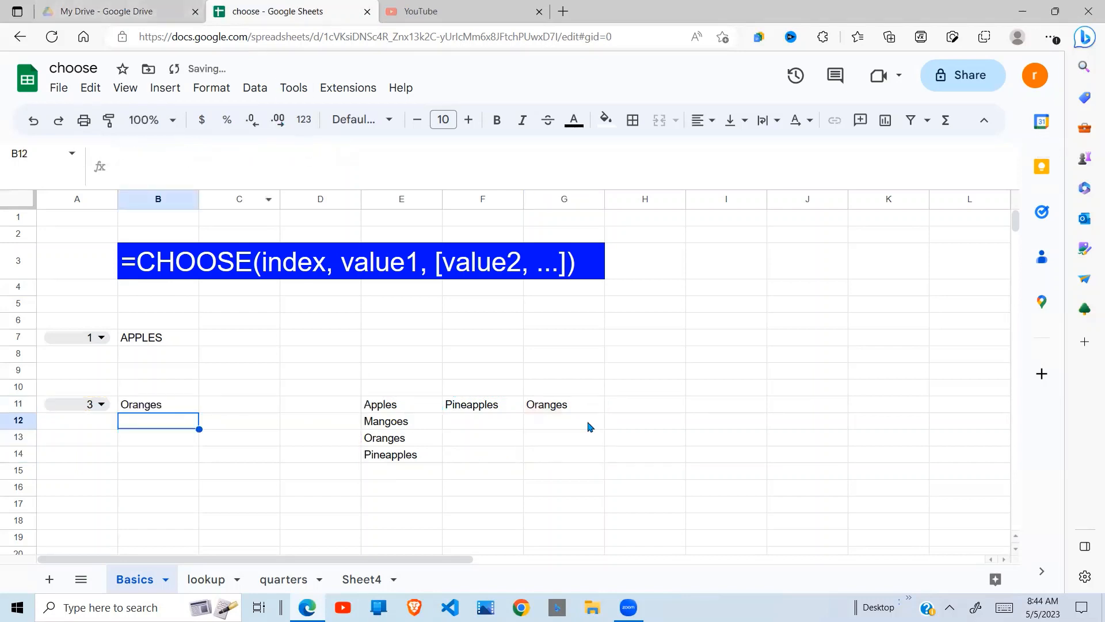
# Fill the contents of F11:G11 down through row 14.
pyautogui.moveTo(472, 404); pyautogui.dragTo(570, 409)
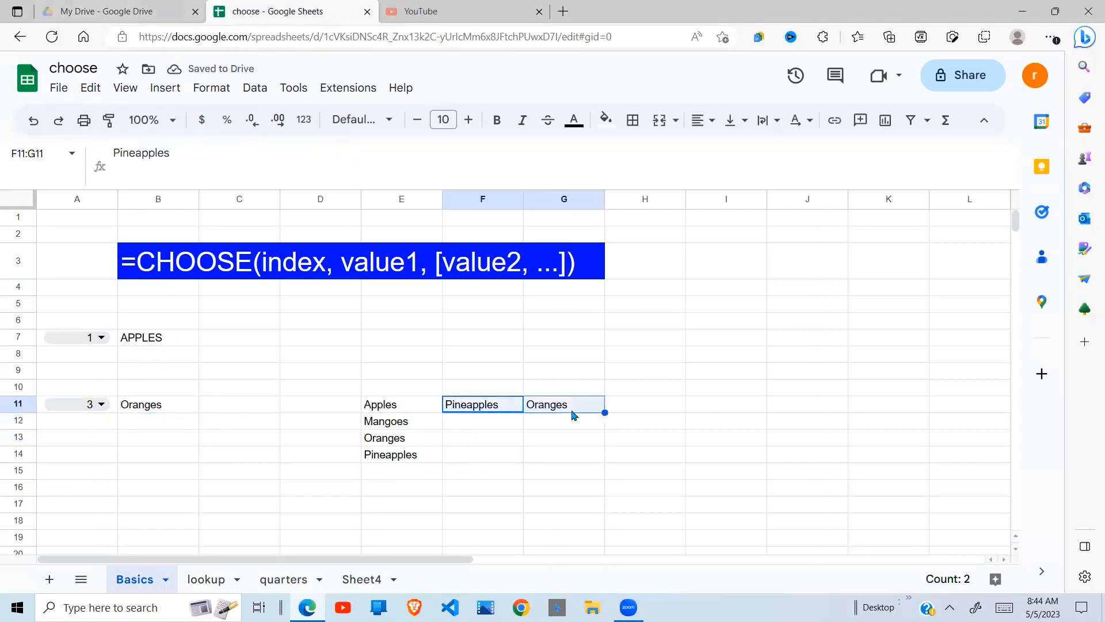
pyautogui.hotkey('shift', 'Down')
pyautogui.hotkey('shift', 'Down')
pyautogui.hotkey('shift', 'Down')
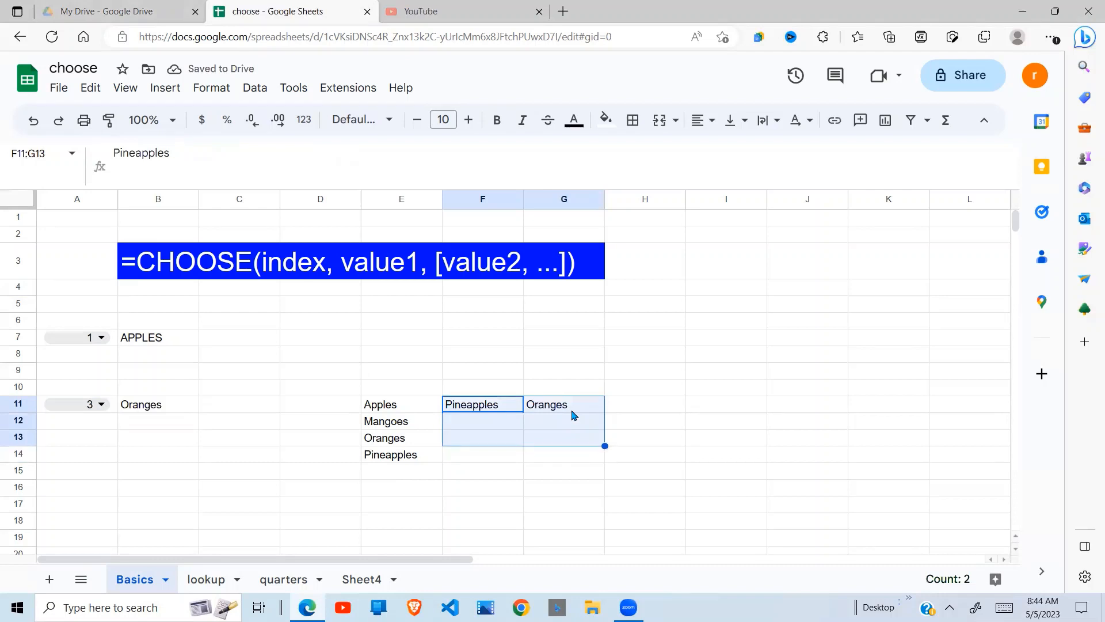
pyautogui.hotkey('ctrl', 'd')
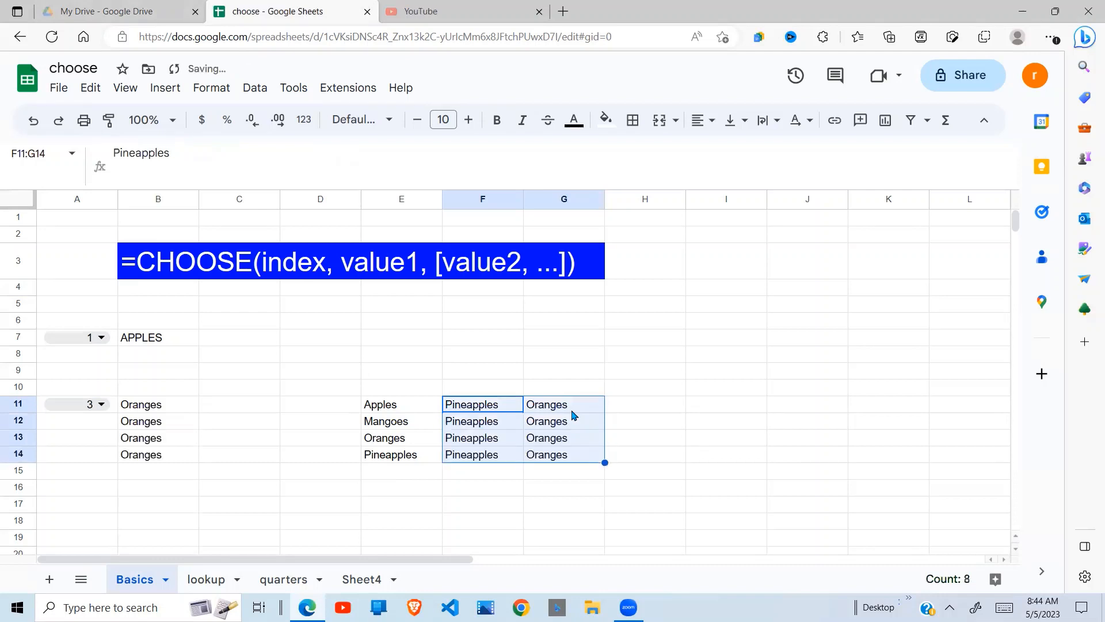
# Set the index in A11 back to 1 to return the first range in the B11 formula.
pyautogui.click(239, 434)
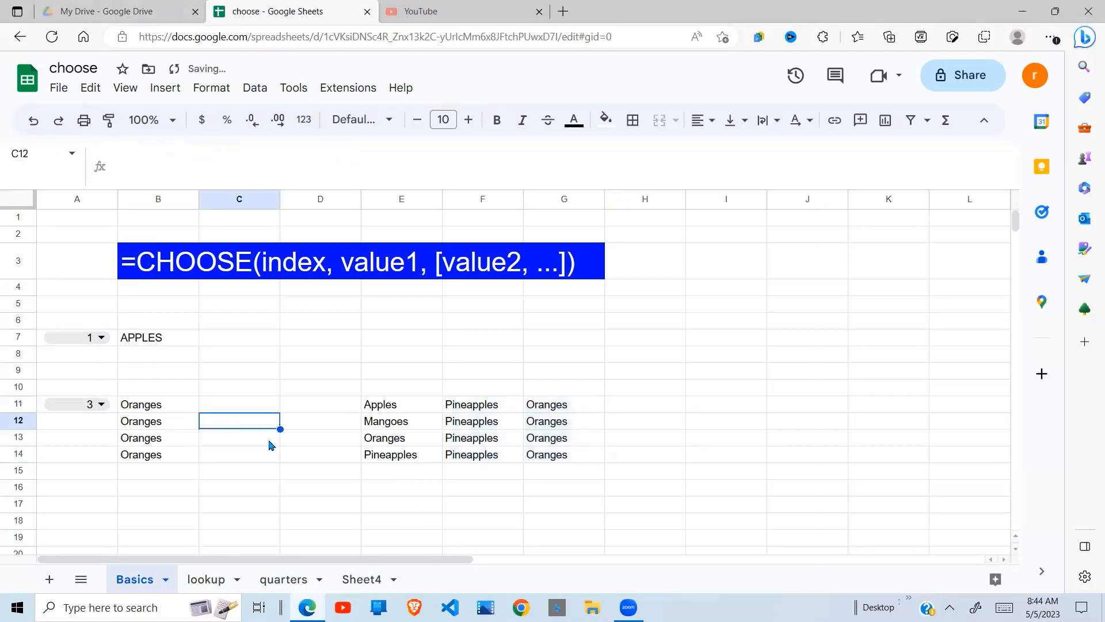
pyautogui.click(101, 405)
pyautogui.click(67, 429)
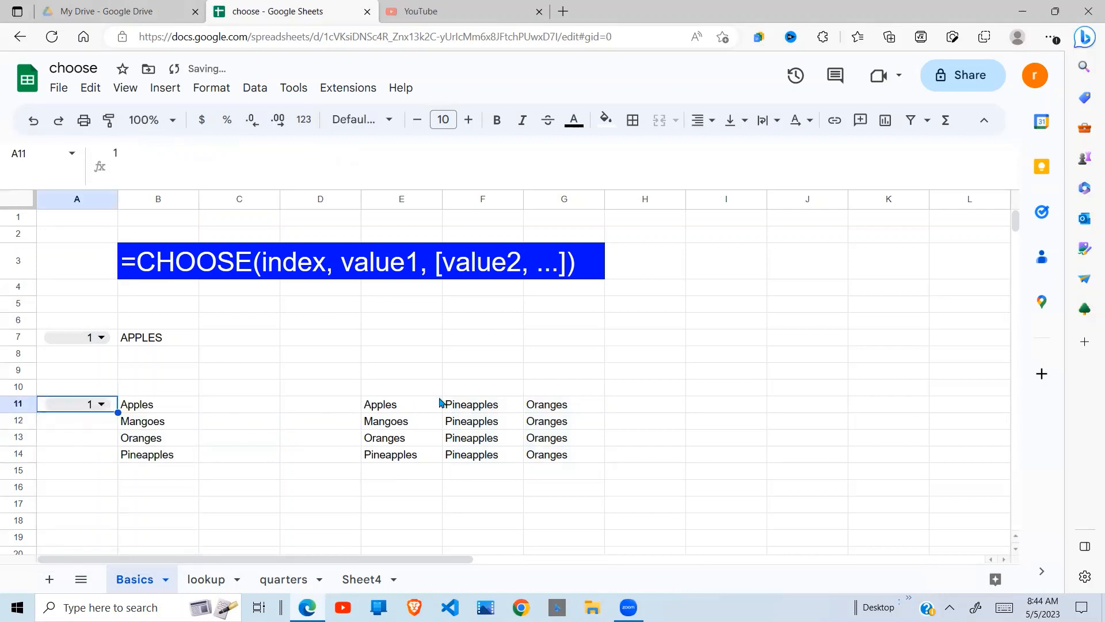
# Set the index in A11 to 3 and compare the B11 output with the range G11:G14.
pyautogui.moveTo(402, 404); pyautogui.dragTo(402, 455)
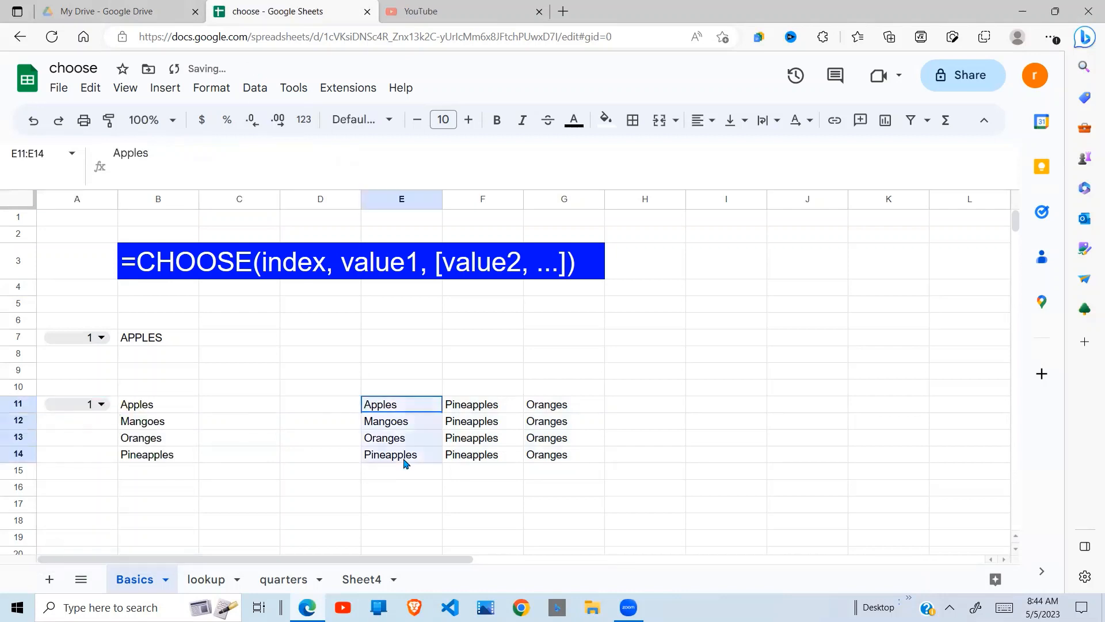
pyautogui.click(102, 406)
pyautogui.click(65, 469)
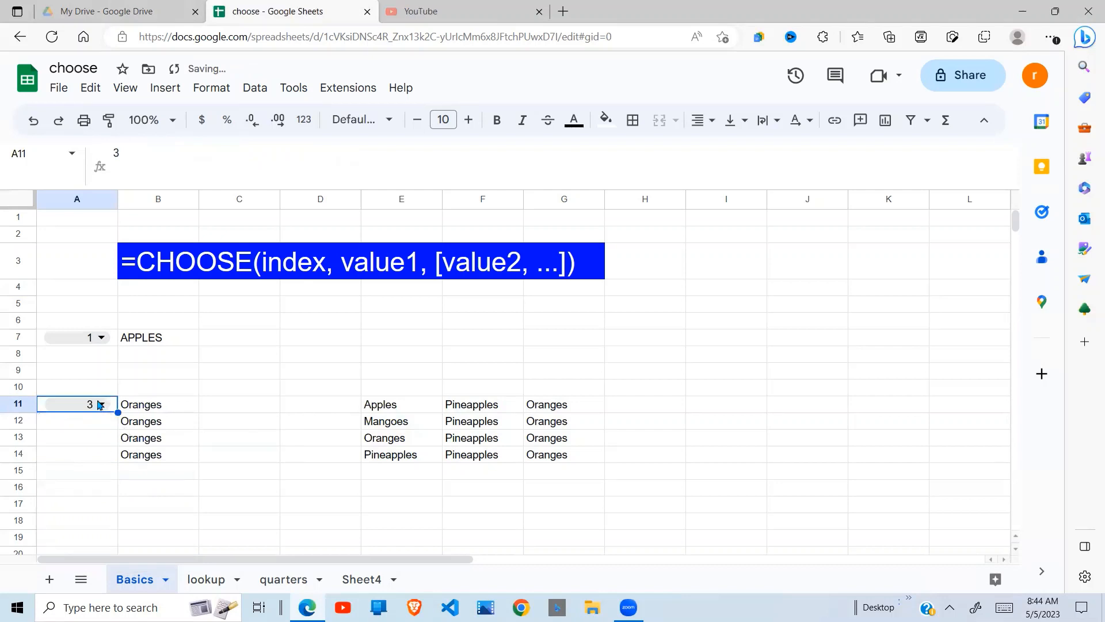
pyautogui.moveTo(546, 405); pyautogui.dragTo(557, 489)
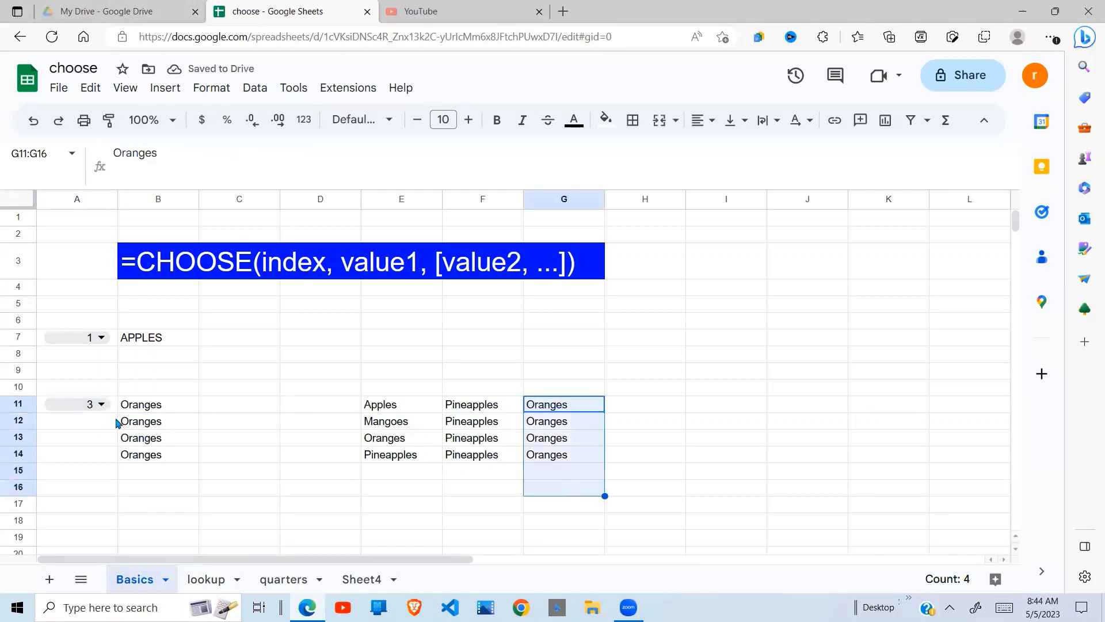
# Set the index in A11 to 2 and compare the output in B11:B14 with the range F11:F14.
pyautogui.click(108, 410)
pyautogui.click(102, 405)
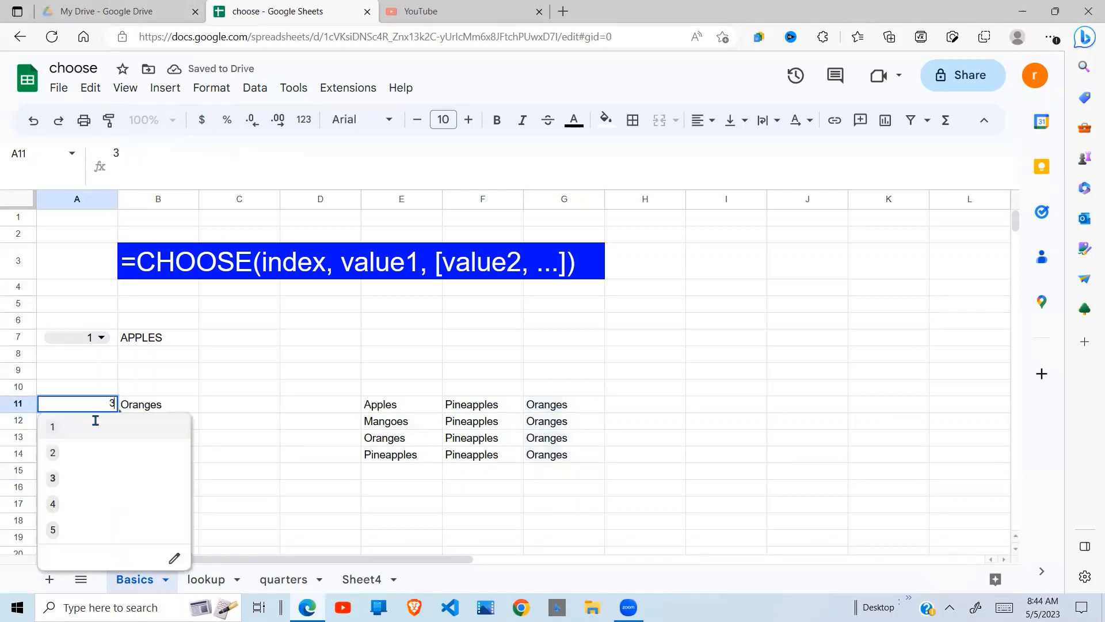
pyautogui.click(69, 457)
pyautogui.moveTo(492, 406); pyautogui.dragTo(482, 455)
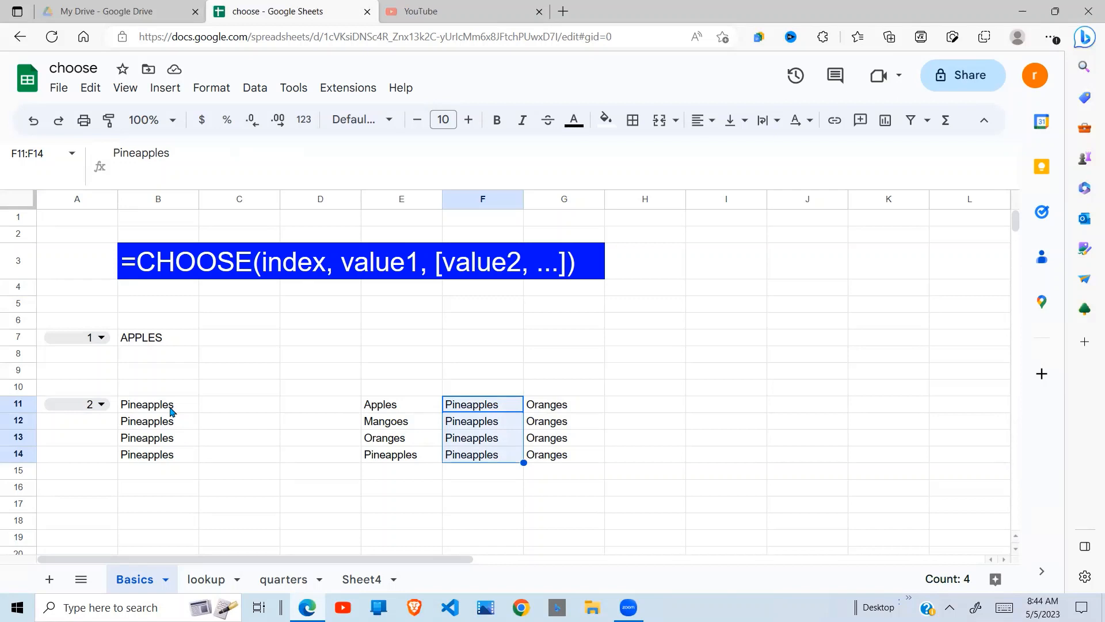
pyautogui.moveTo(155, 405); pyautogui.dragTo(163, 458)
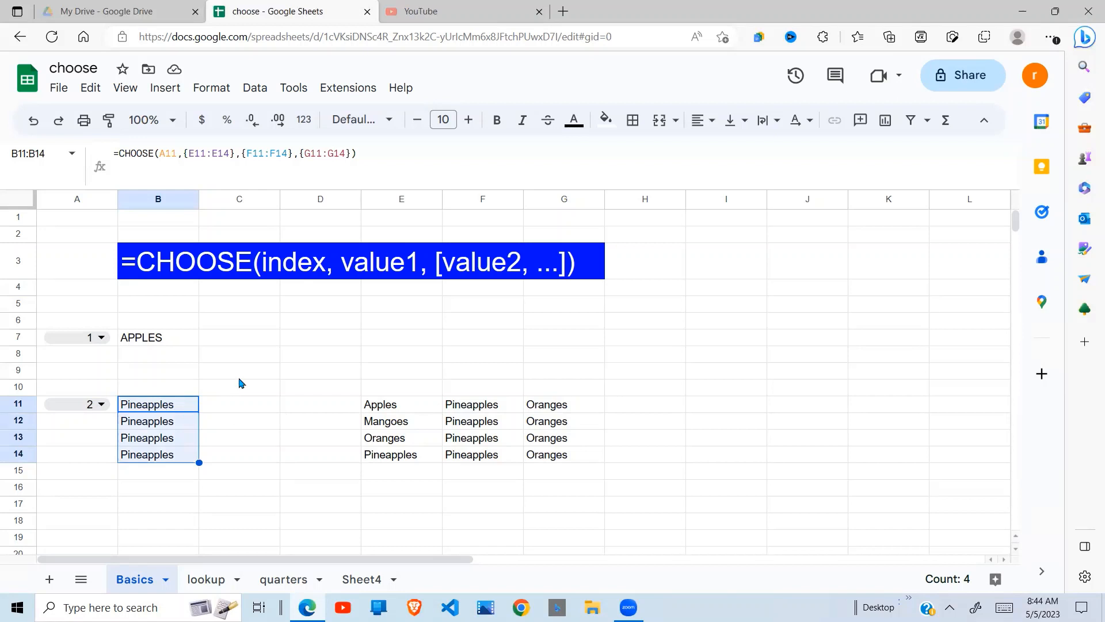
# Add "RED" and 546 as the fourth and fifth values of the CHOOSE formula in B11 and enter it.
pyautogui.click(350, 154)
pyautogui.write(', ')
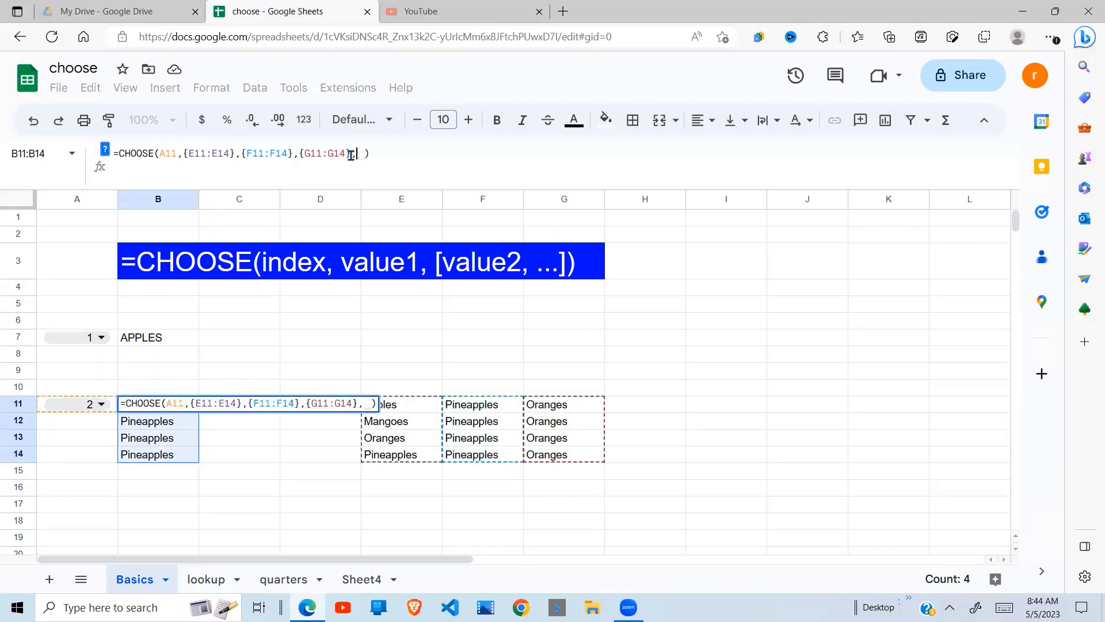
pyautogui.write('"')
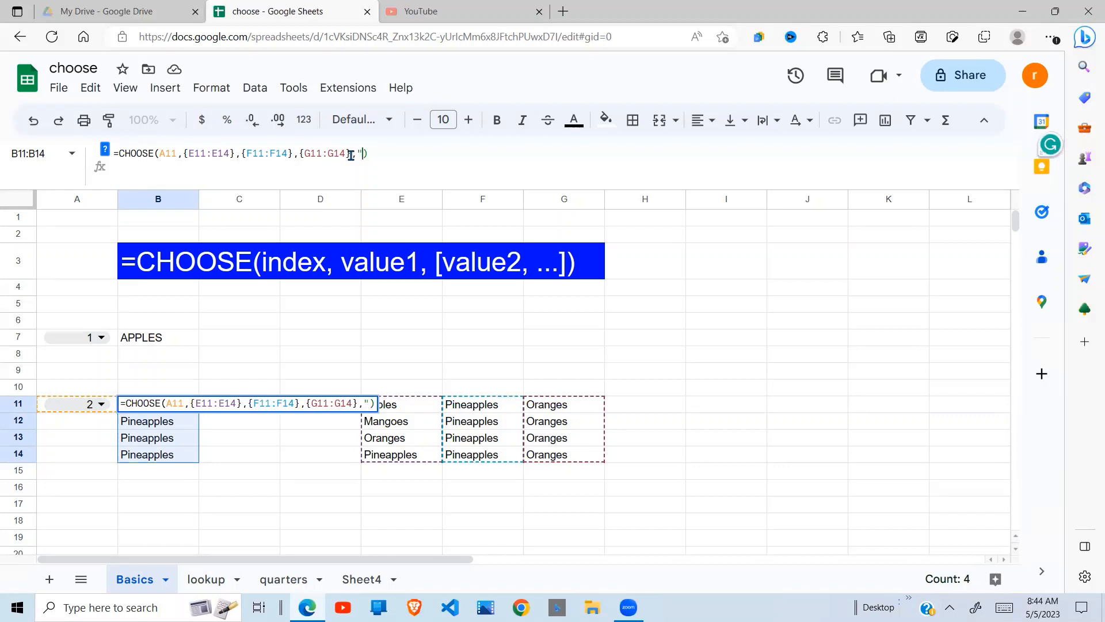
pyautogui.write('rED')
pyautogui.press('BackSpace')
pyautogui.press('BackSpace')
pyautogui.press('BackSpace')
pyautogui.write('RED"')
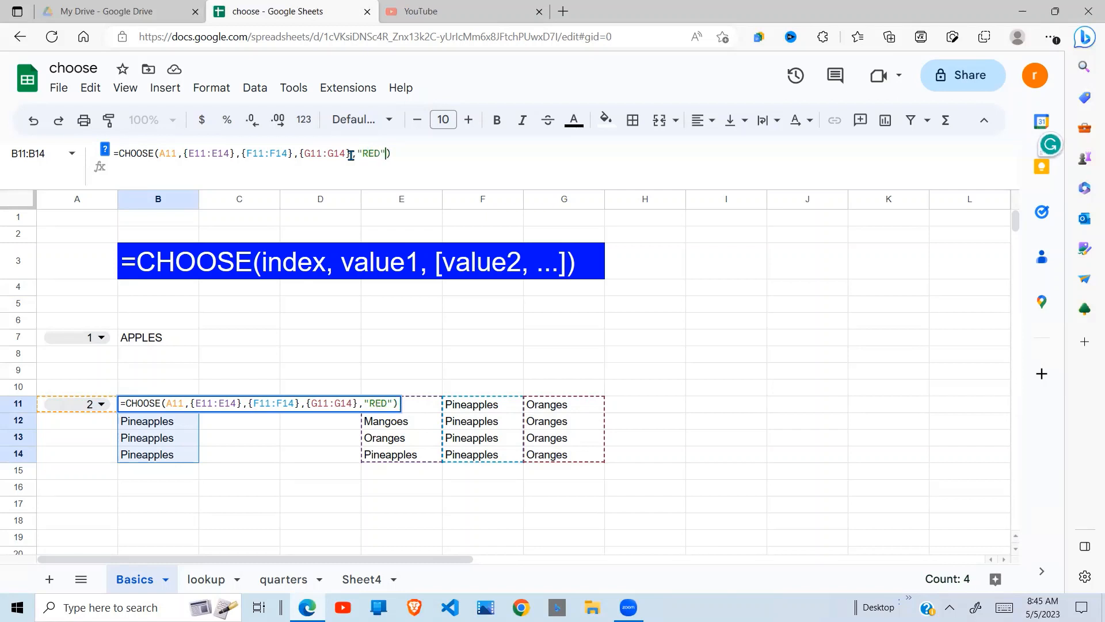
pyautogui.write(', ')
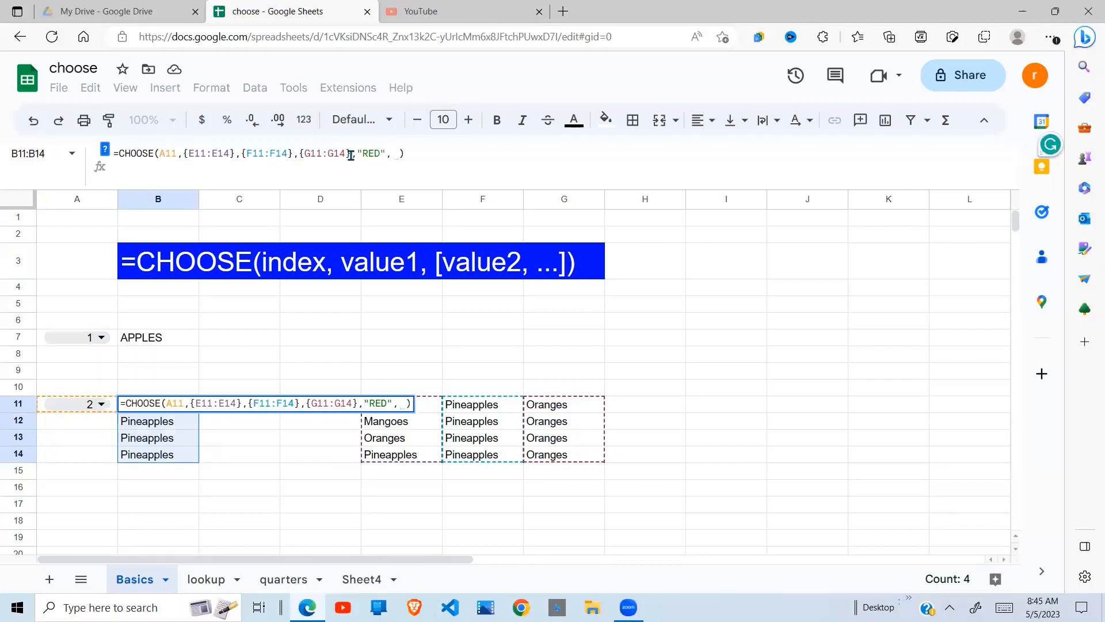
pyautogui.write('546')
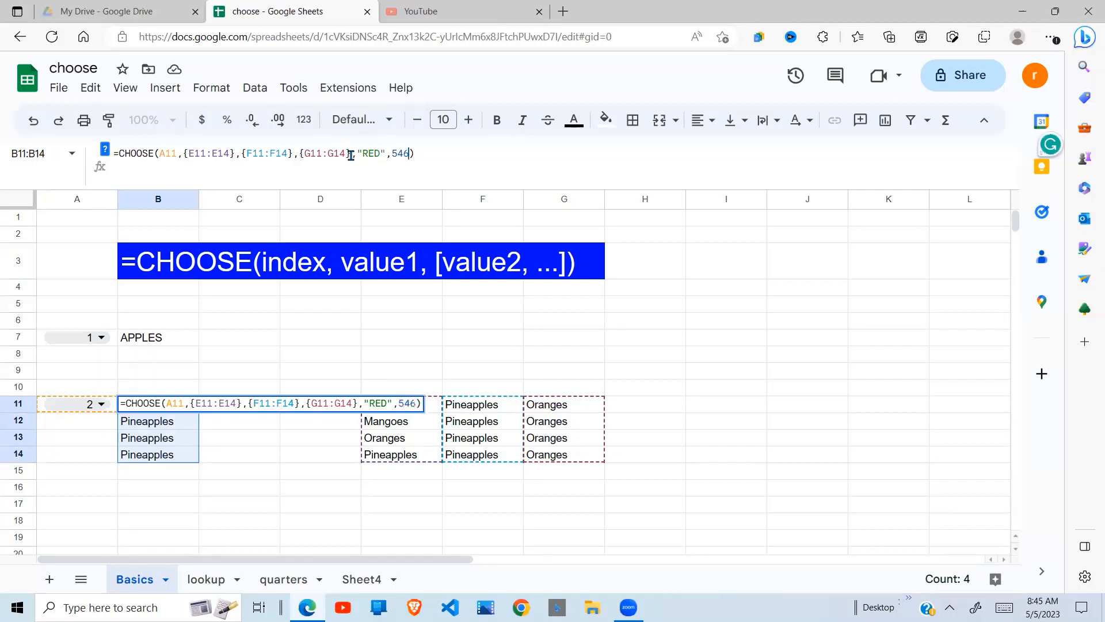
pyautogui.press('Return')
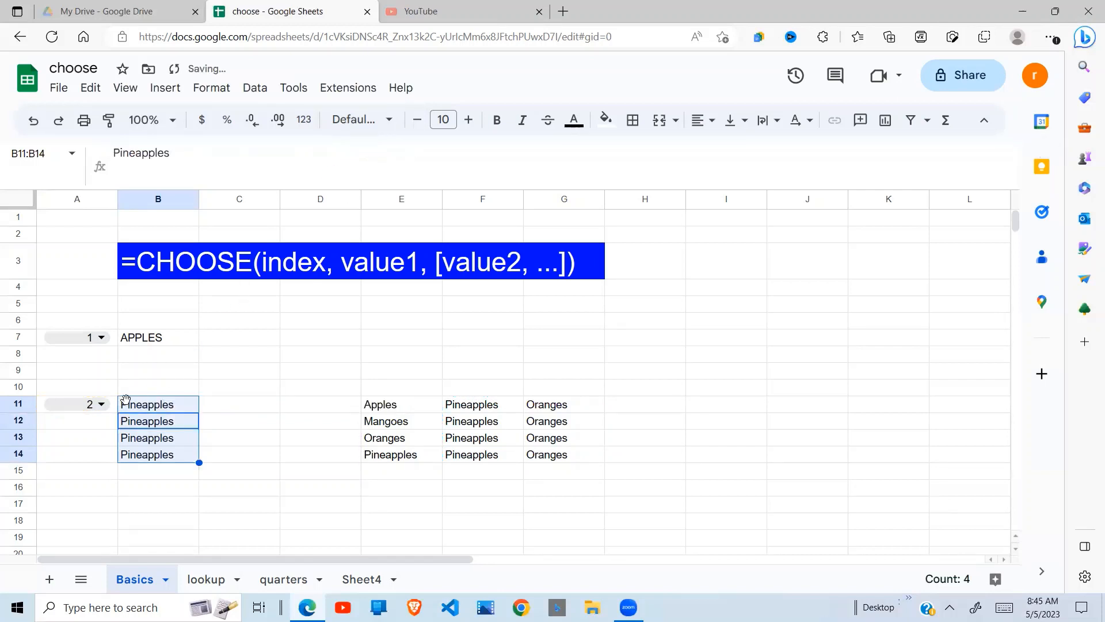
# Set the index in A11 to 4 and select the B11 formula cell.
pyautogui.click(101, 405)
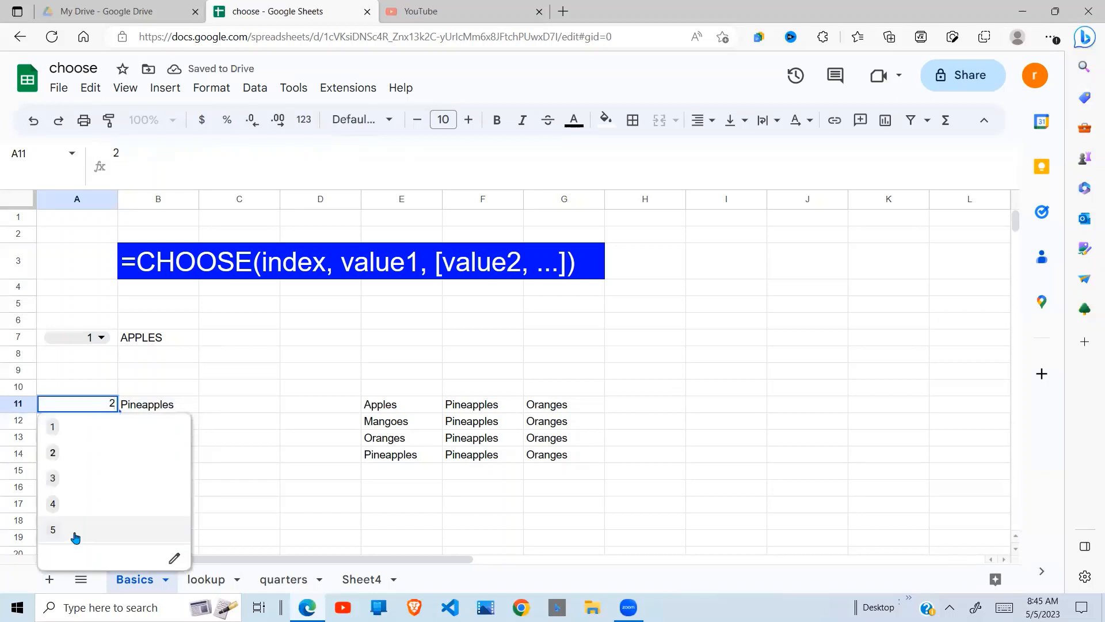
pyautogui.click(67, 505)
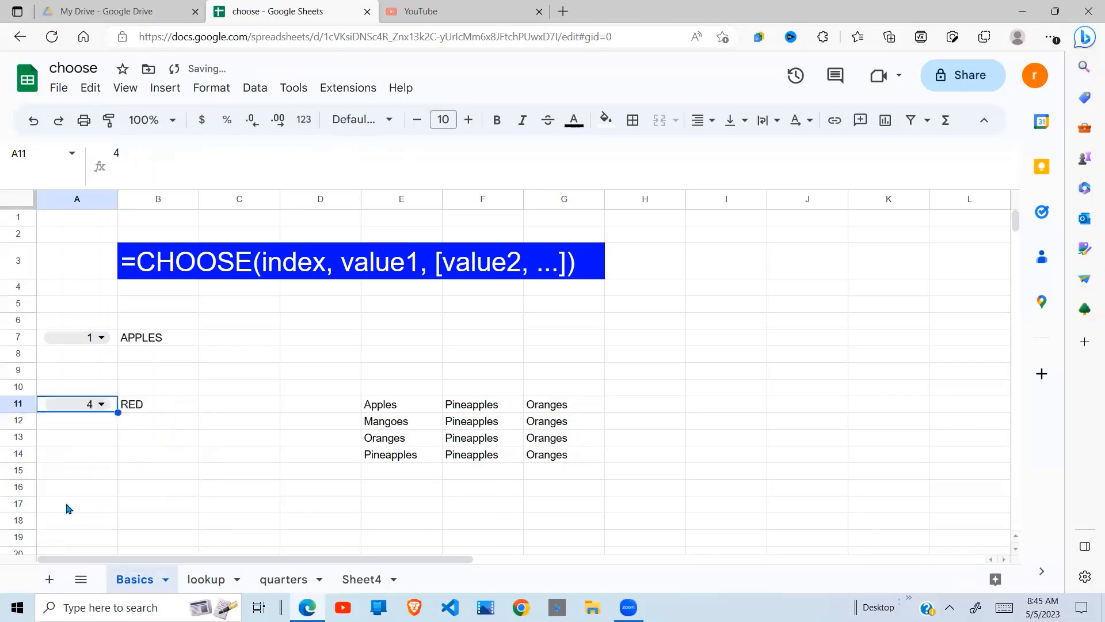
pyautogui.click(157, 404)
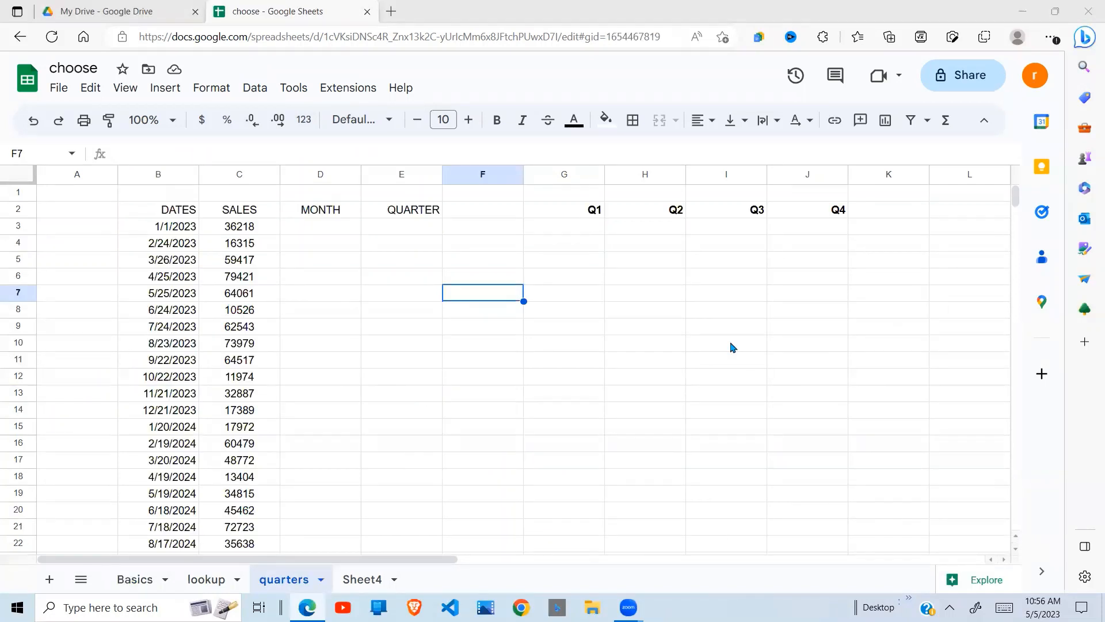
# Examine the DATES and SALES columns and the empty Q1 to Q4 columns on the quarters sheet.
pyautogui.click(177, 217)
pyautogui.click(248, 241)
pyautogui.click(183, 217)
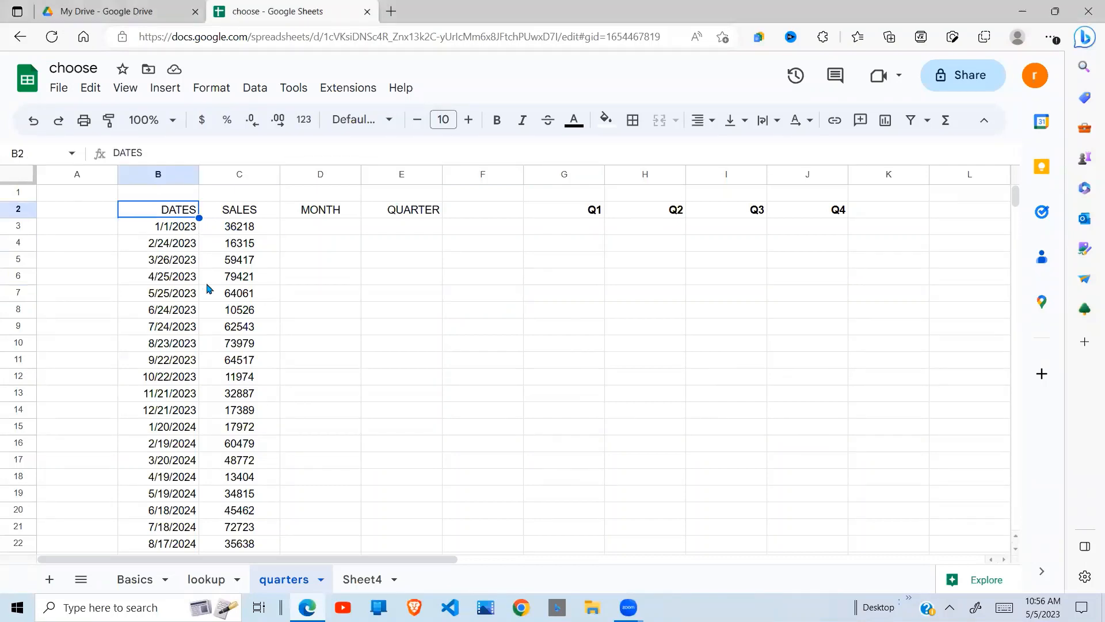
pyautogui.click(197, 311)
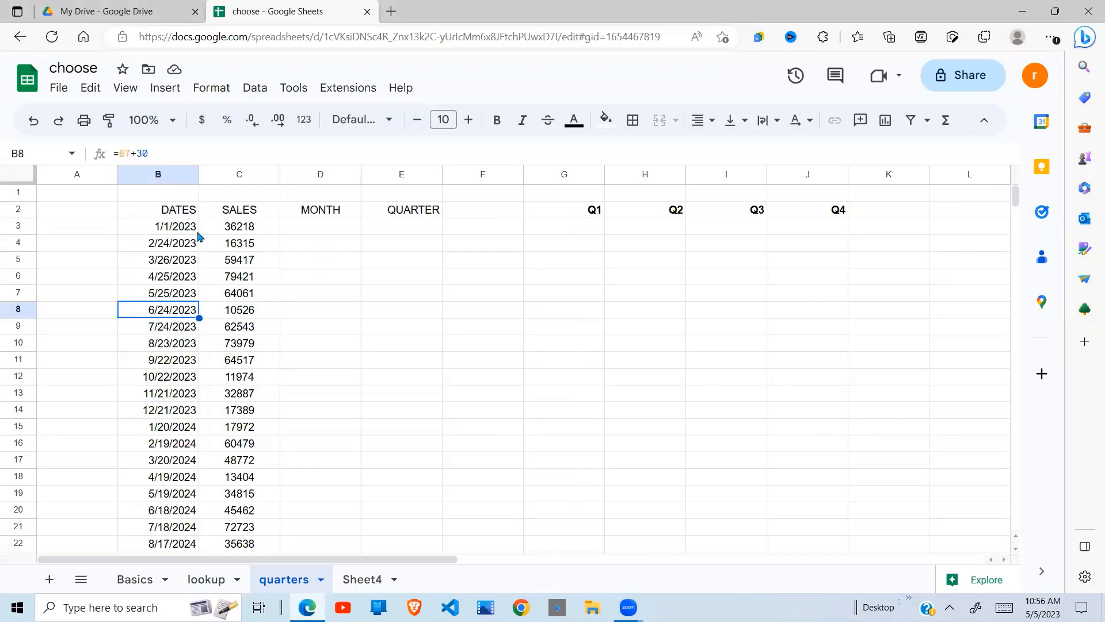
pyautogui.click(186, 227)
pyautogui.click(559, 229)
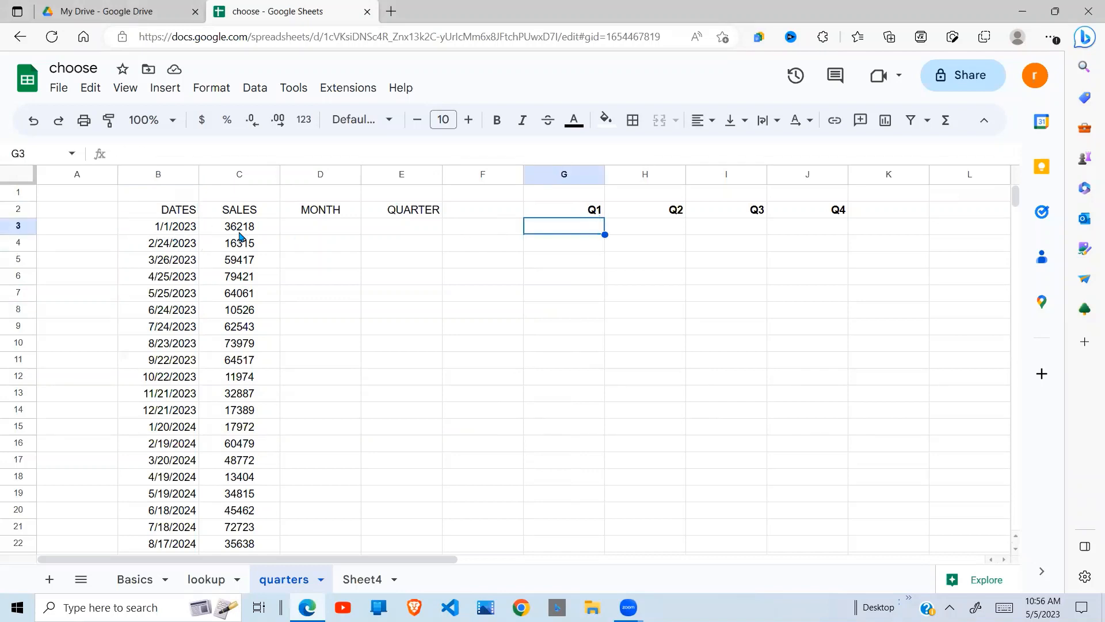
pyautogui.click(625, 279)
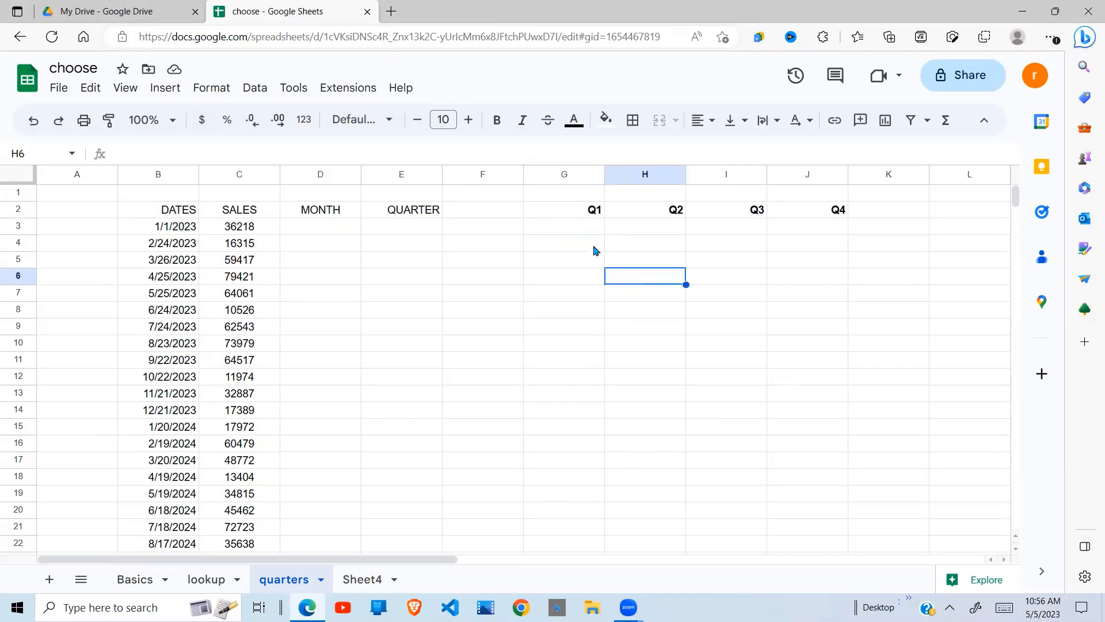
pyautogui.moveTo(587, 226); pyautogui.dragTo(595, 395)
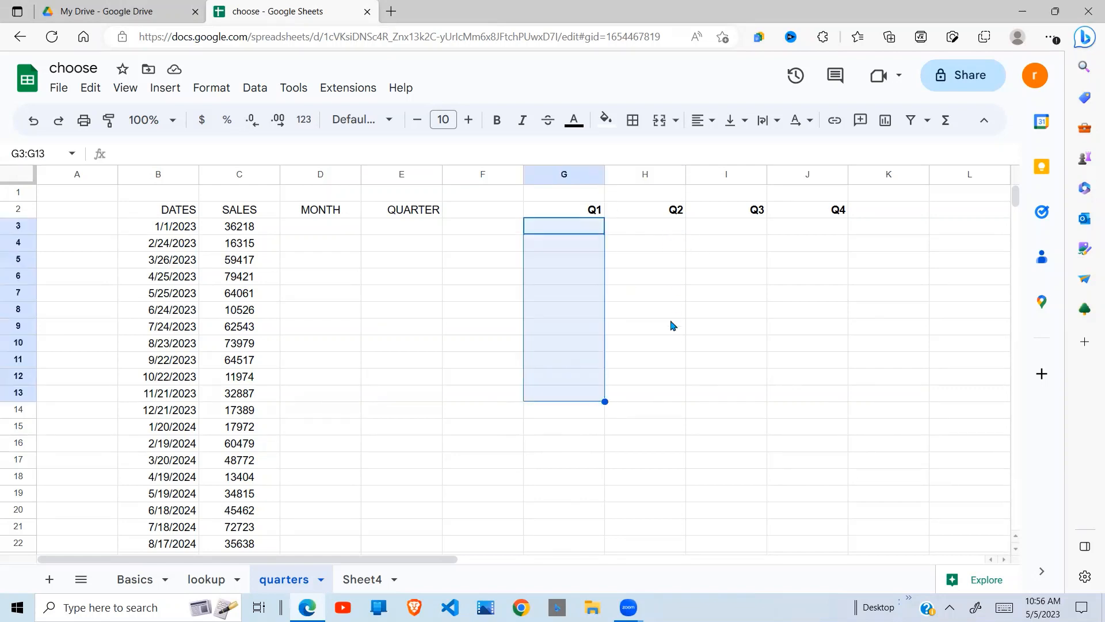
pyautogui.moveTo(645, 225); pyautogui.dragTo(669, 397)
pyautogui.moveTo(748, 225); pyautogui.dragTo(755, 413)
pyautogui.moveTo(825, 229); pyautogui.dragTo(822, 386)
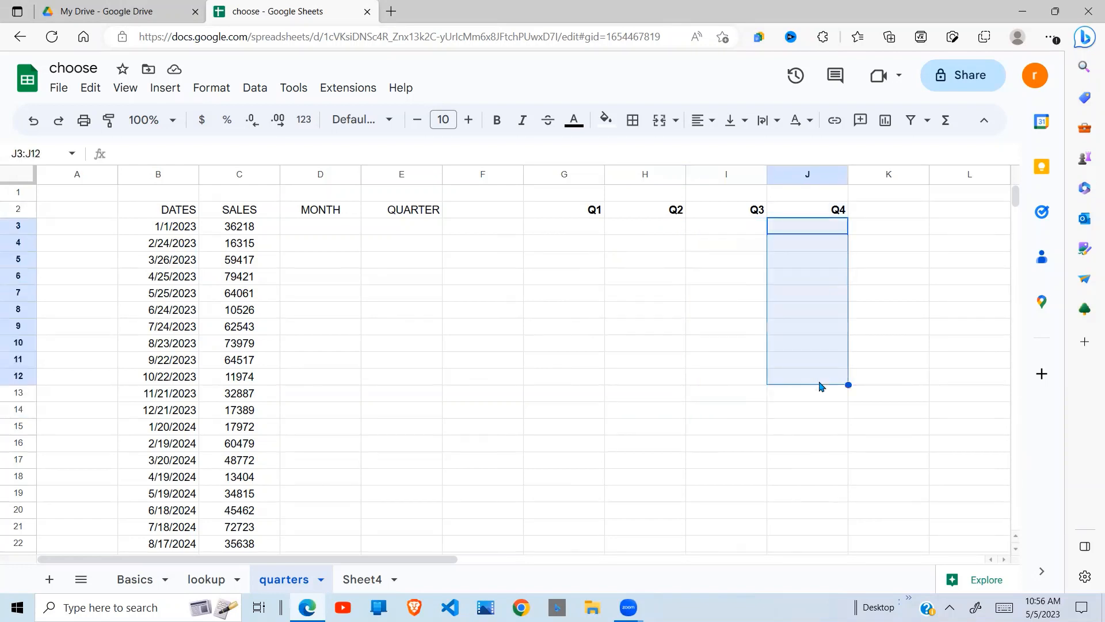
pyautogui.click(391, 416)
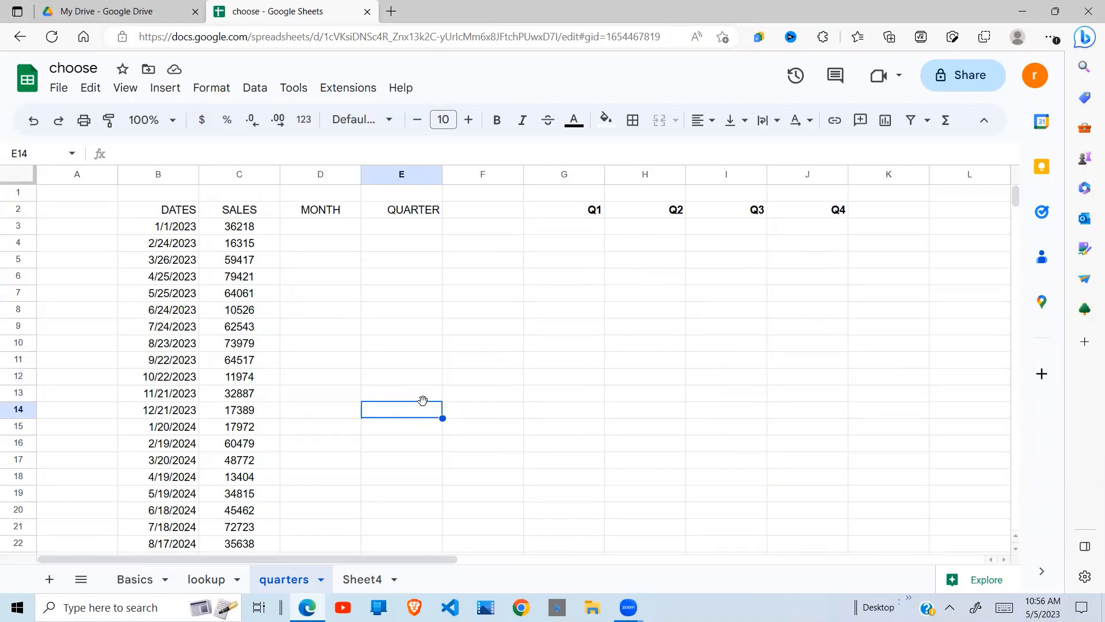
# Enter =month(B3) in D3 and accept the suggested autofill for the rest of the MONTH column.
pyautogui.click(320, 227)
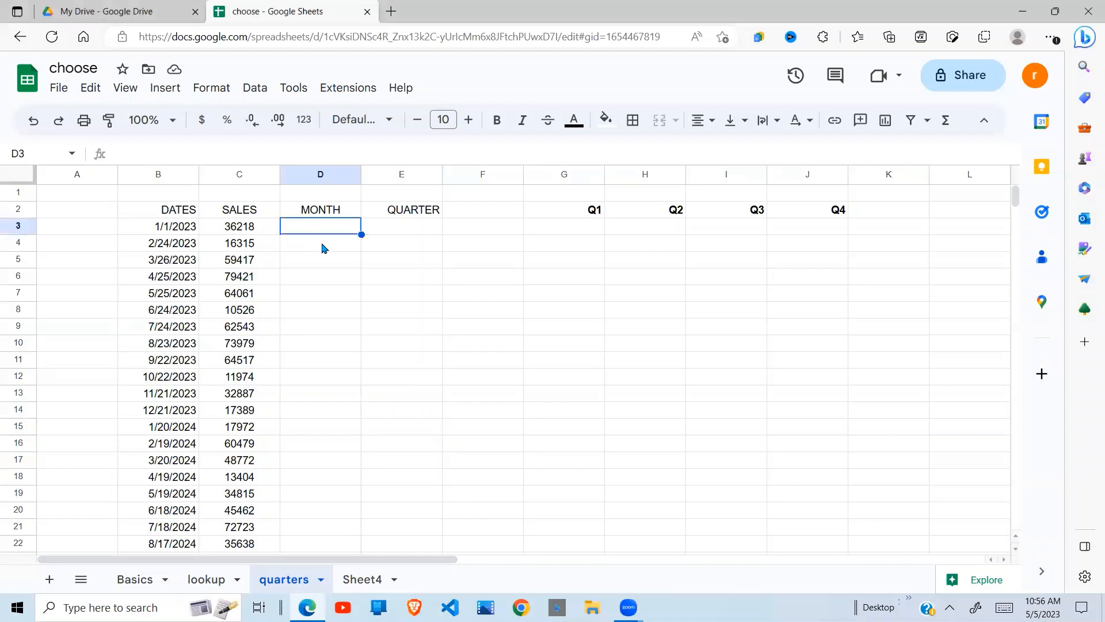
pyautogui.write('=month')
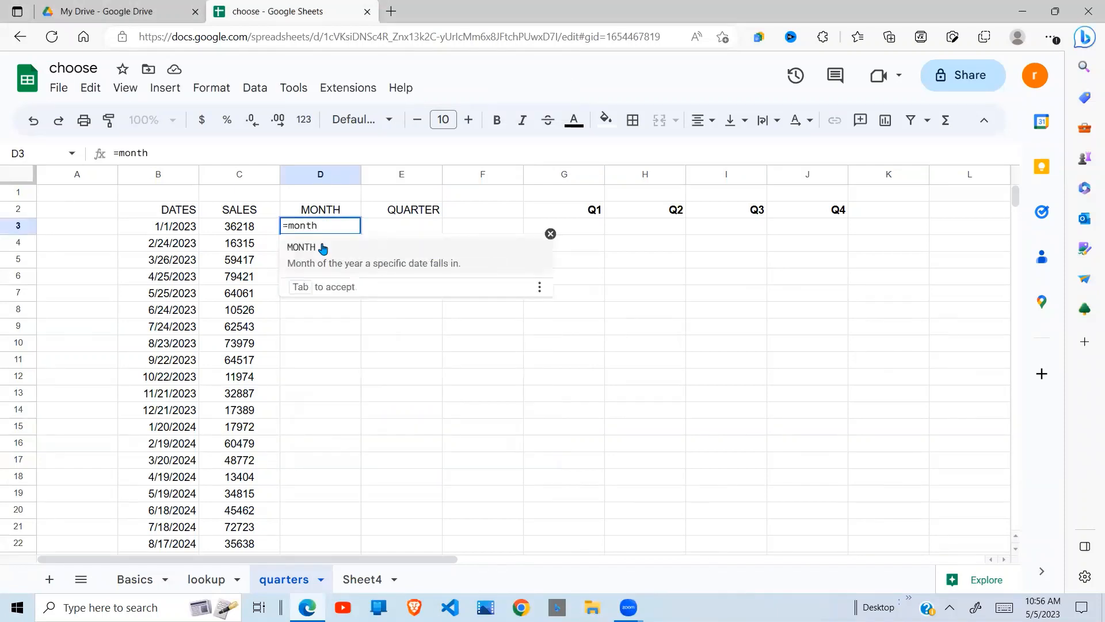
pyautogui.click(322, 249)
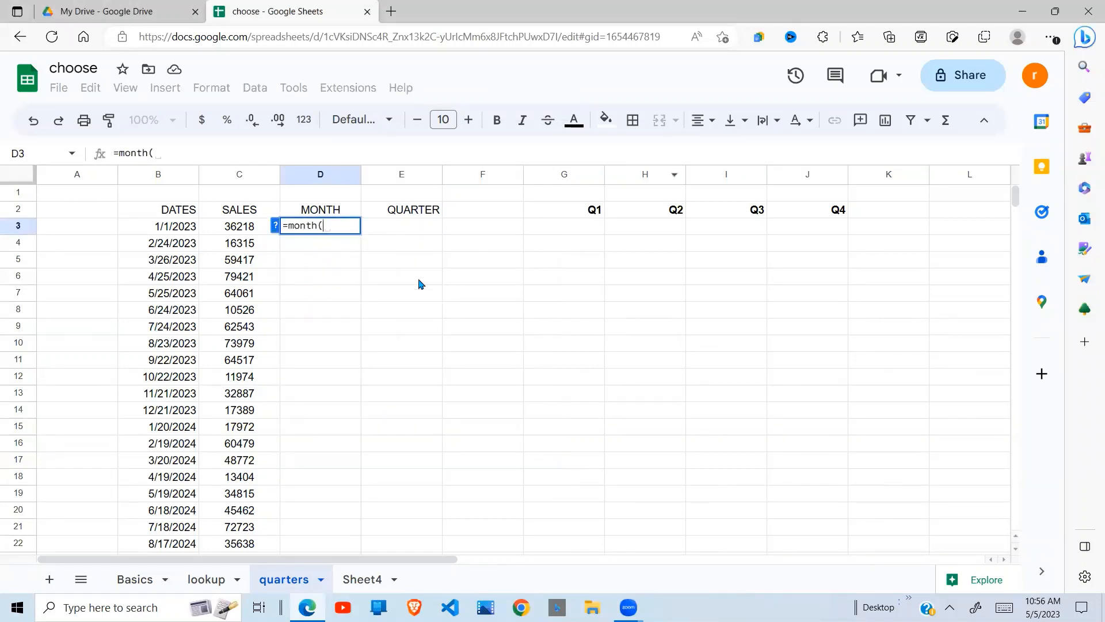
pyautogui.click(188, 230)
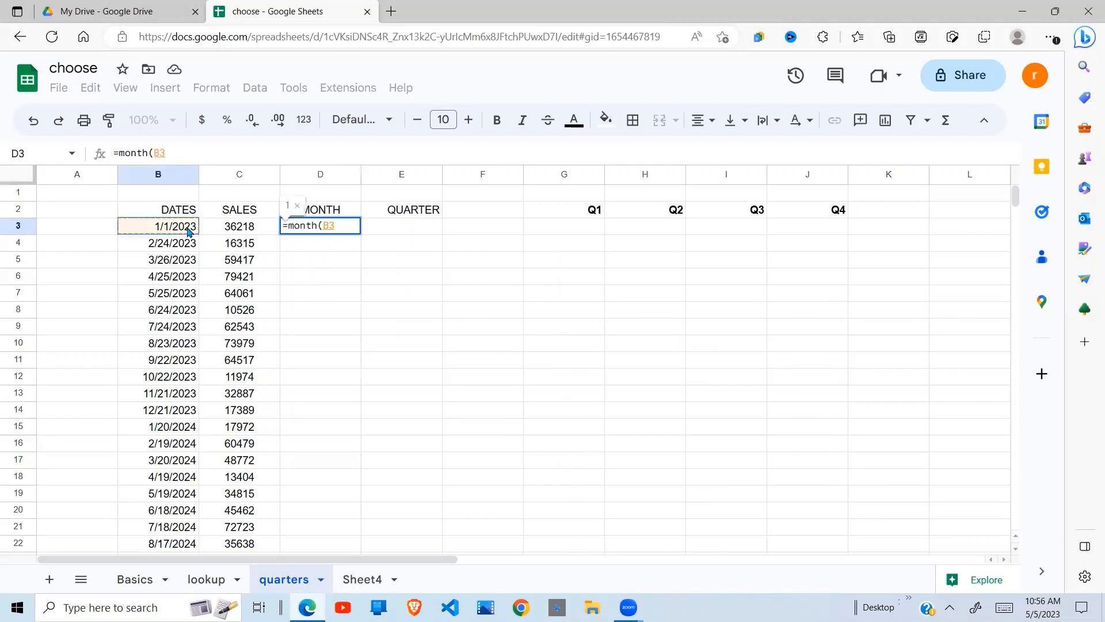
pyautogui.write(')')
pyautogui.press('Return')
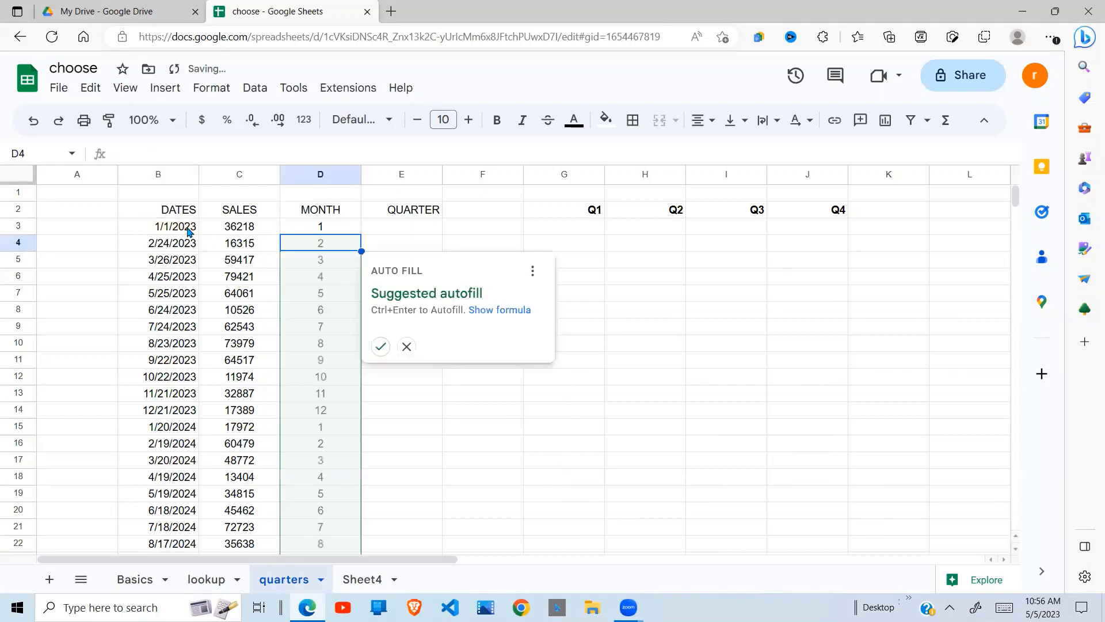
pyautogui.click(380, 346)
# Compare the month numbers in column D with their dates in column B, from row 3 down to row 14.
pyautogui.click(291, 312)
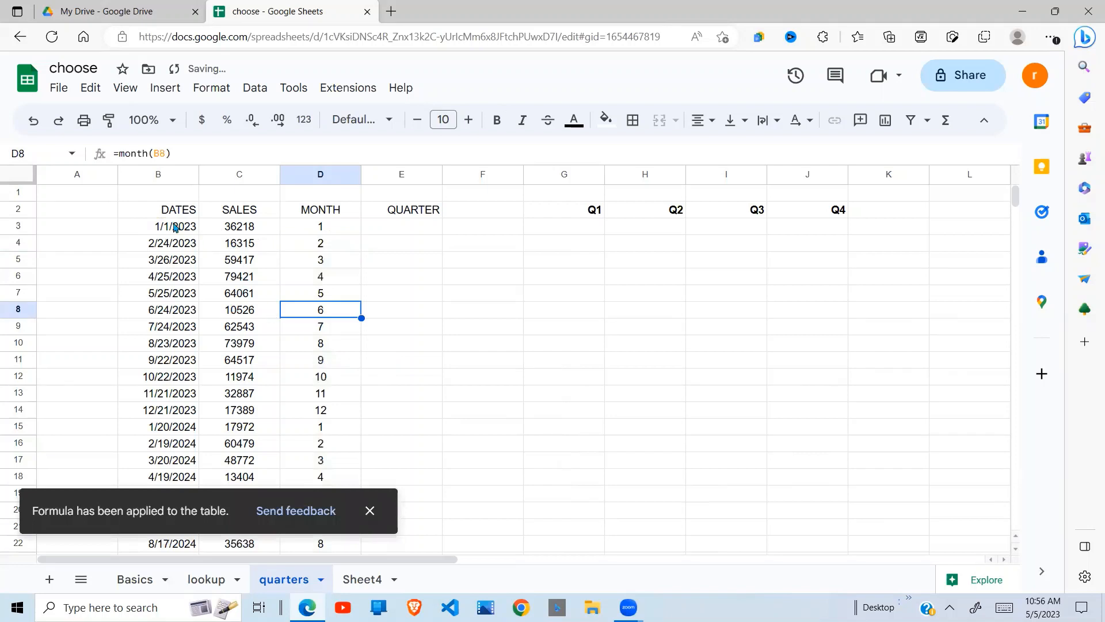
pyautogui.click(175, 227)
pyautogui.click(313, 231)
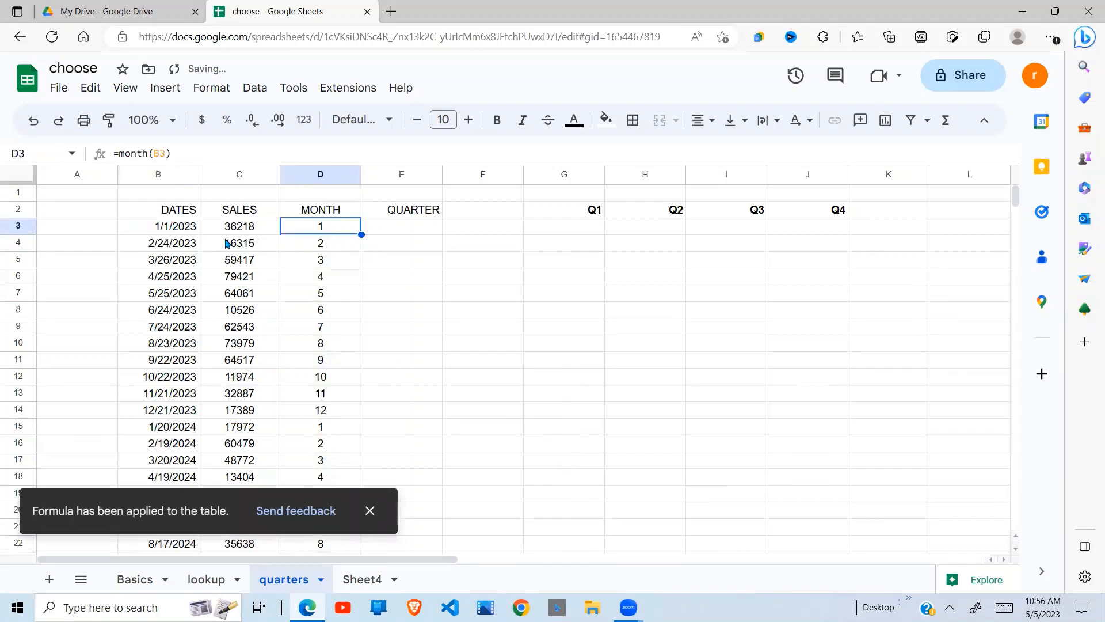
pyautogui.click(182, 246)
pyautogui.click(316, 243)
pyautogui.click(316, 264)
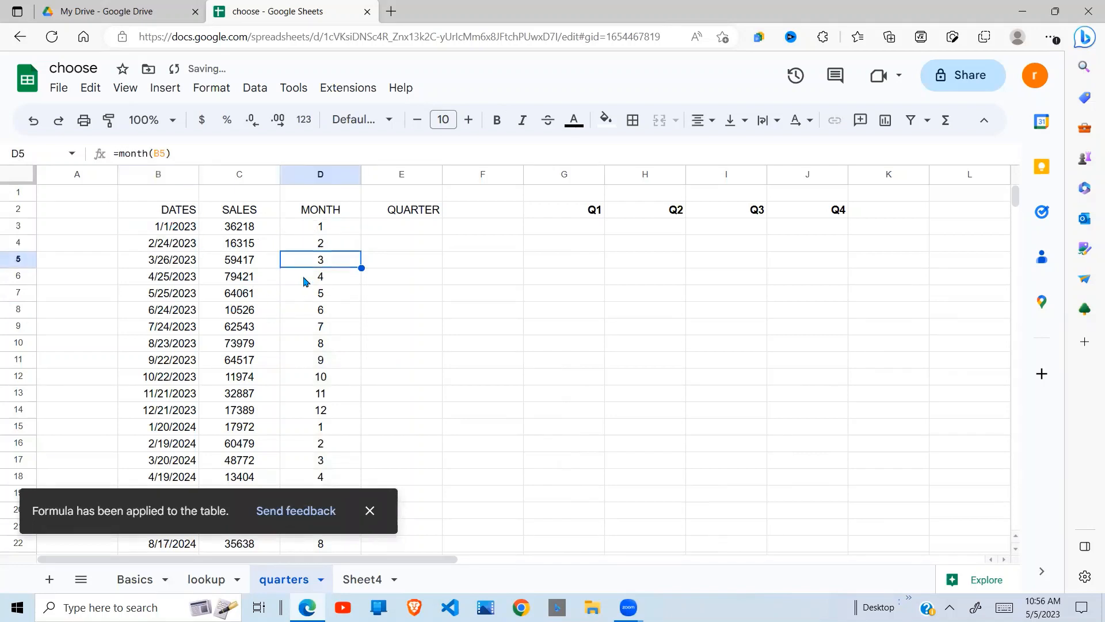
pyautogui.click(195, 262)
pyautogui.click(322, 311)
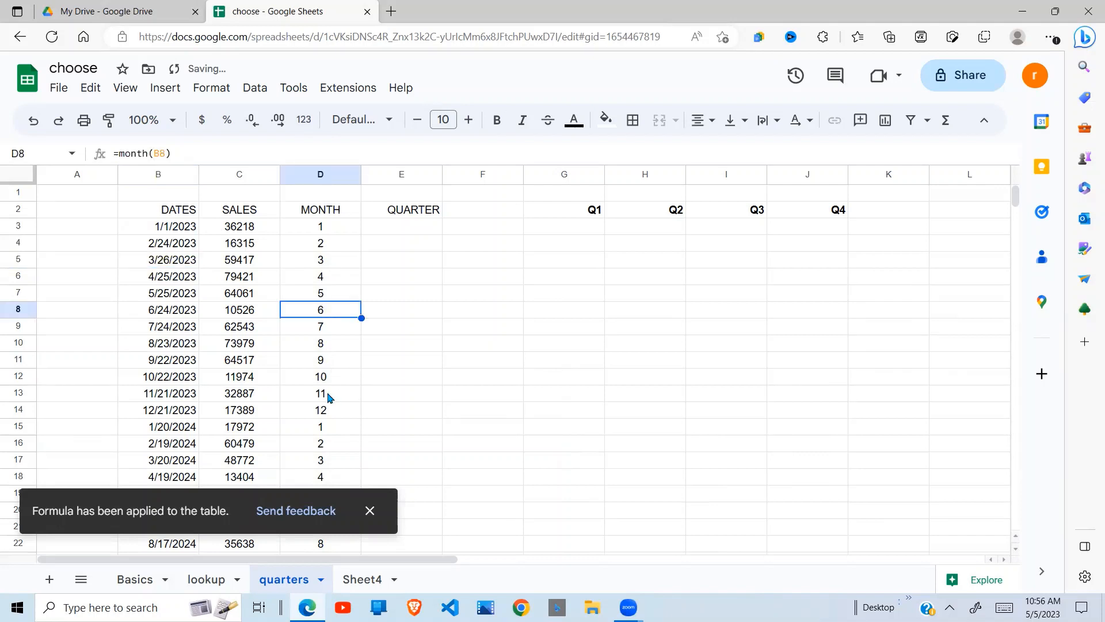
pyautogui.click(320, 410)
pyautogui.click(168, 414)
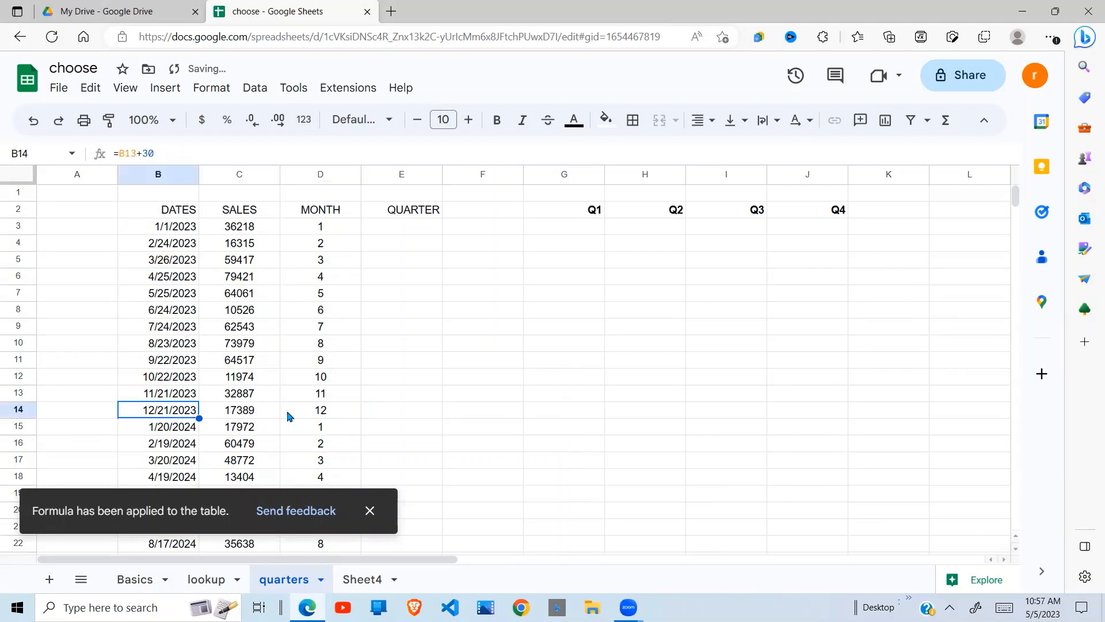
pyautogui.click(316, 415)
pyautogui.click(427, 448)
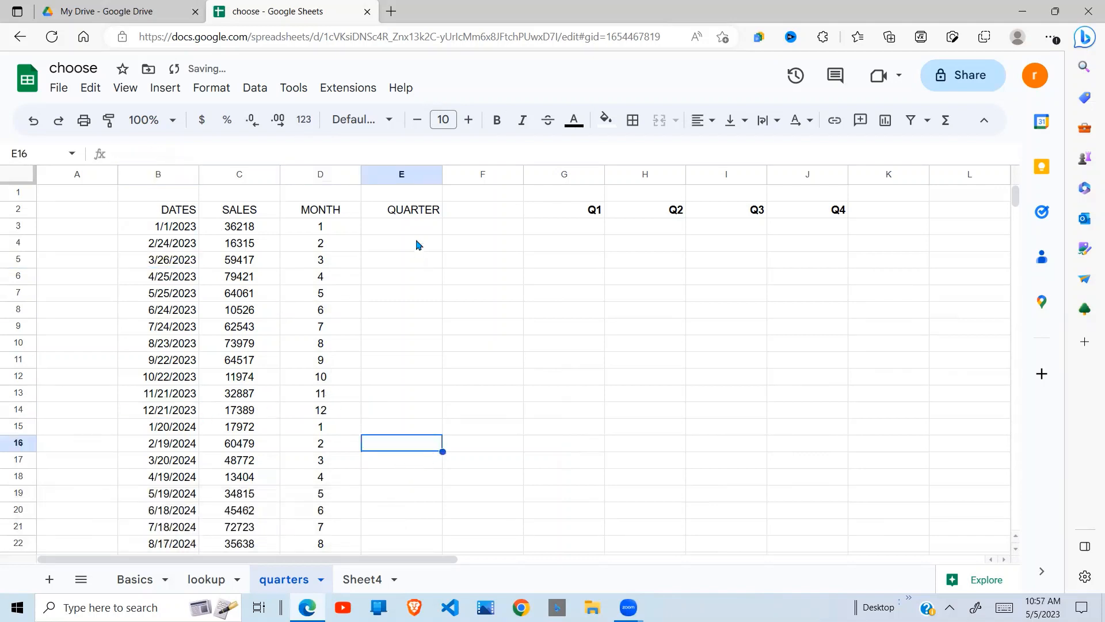
# Start a CHOOSE formula in E3 of the QUARTER column, using the month in D3 as the index.
pyautogui.click(418, 228)
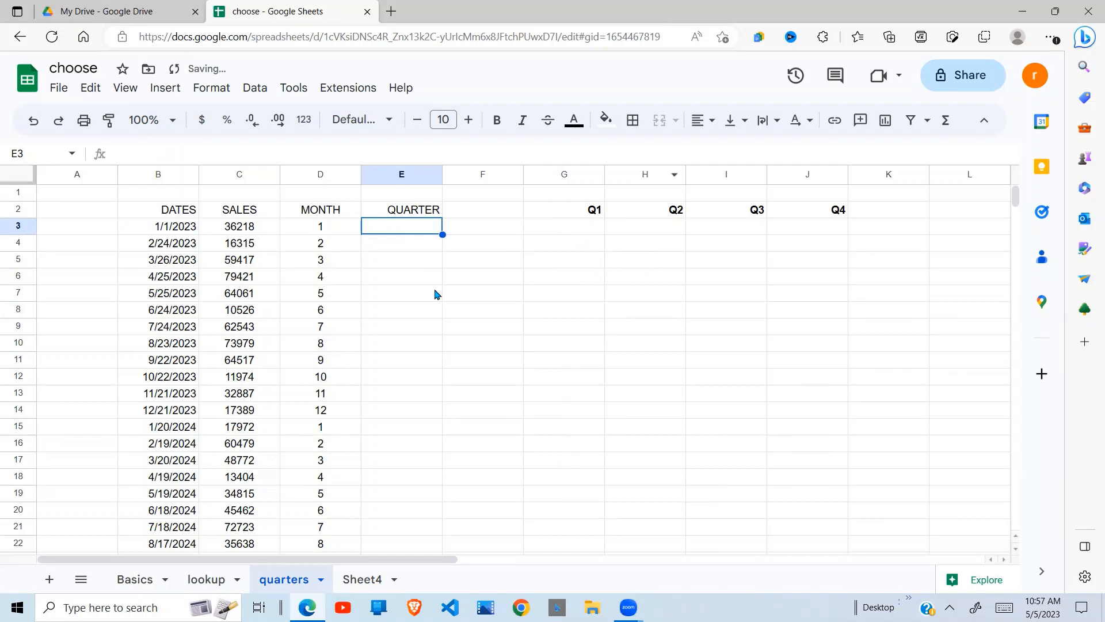
pyautogui.write('=')
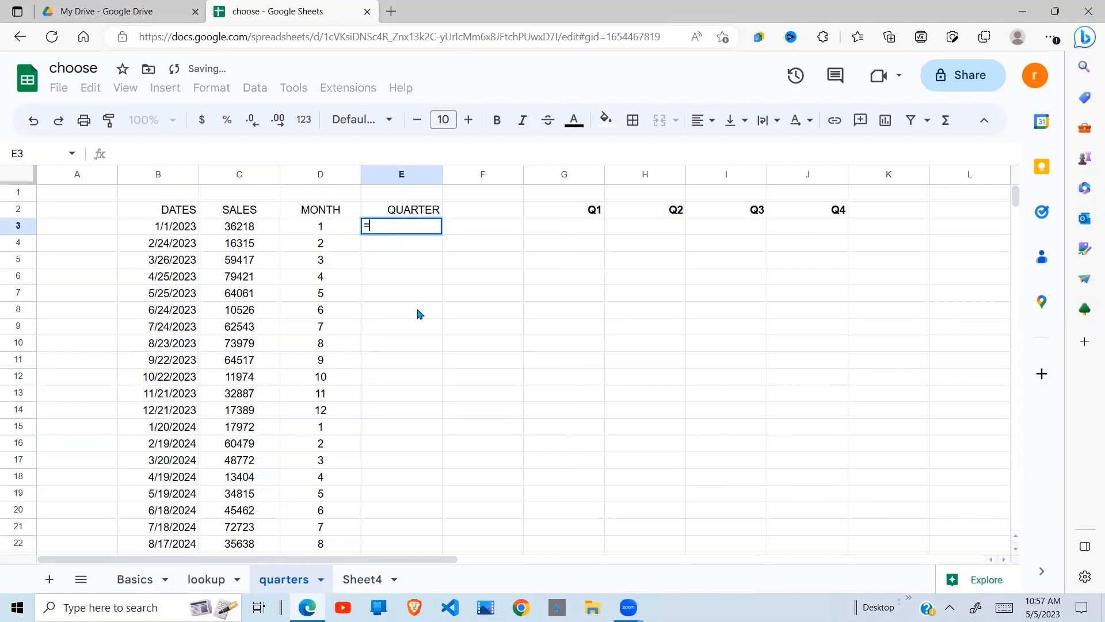
pyautogui.write('choos')
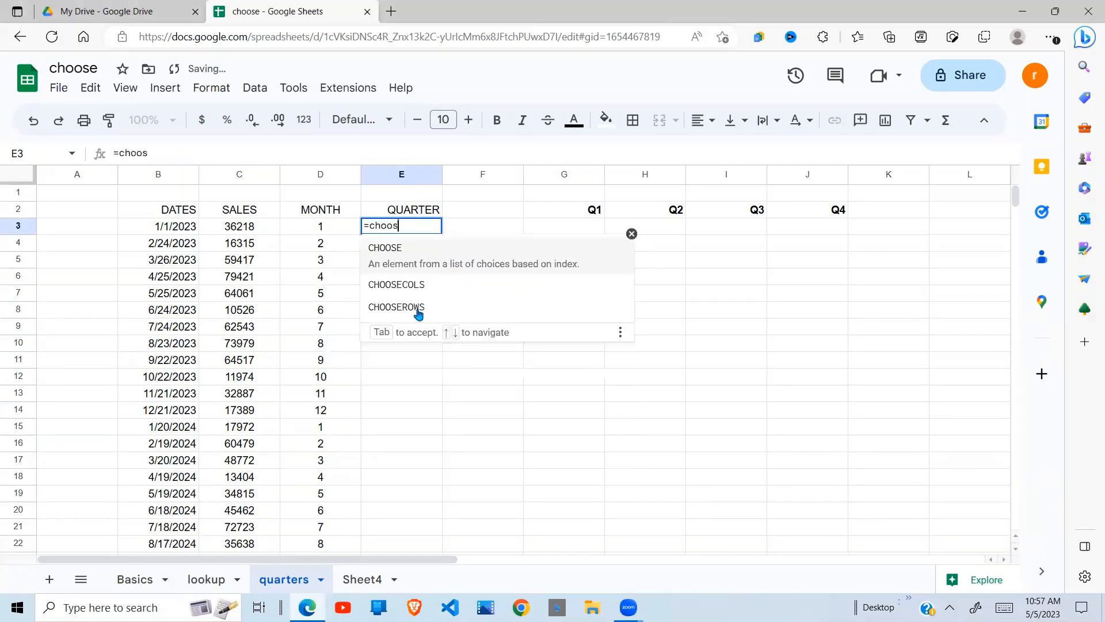
pyautogui.write('e(1')
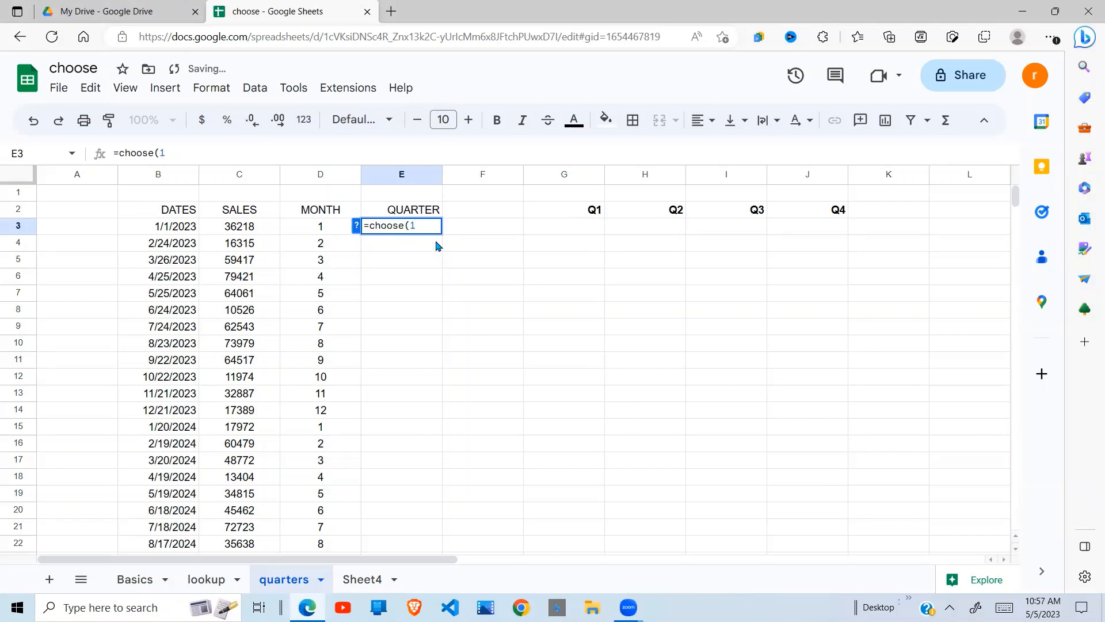
pyautogui.press('BackSpace')
pyautogui.click(319, 231)
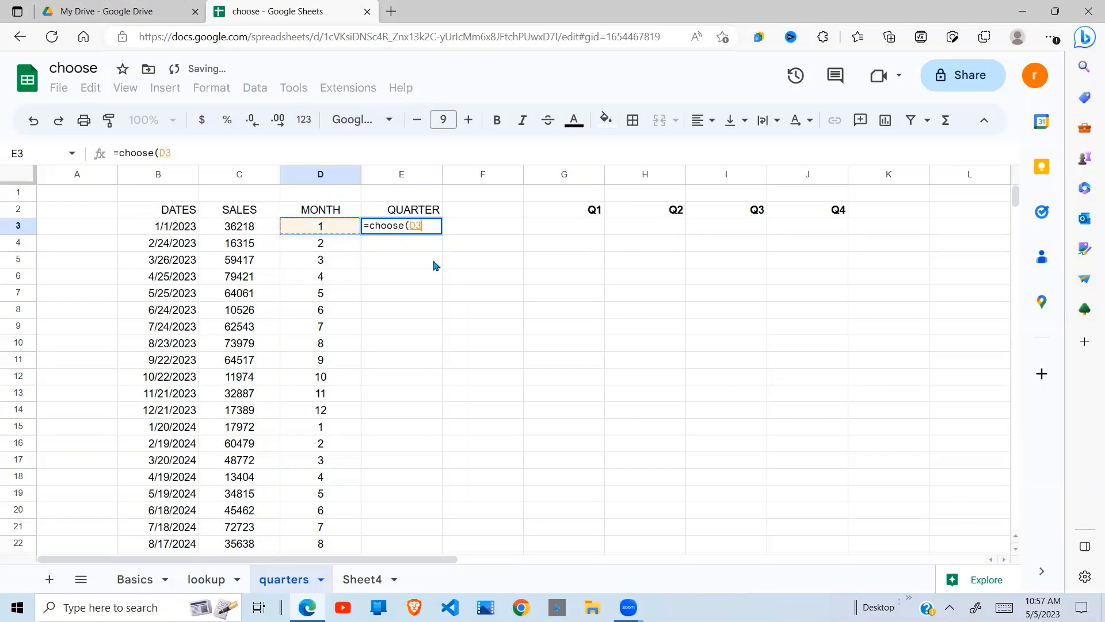
pyautogui.write(',')
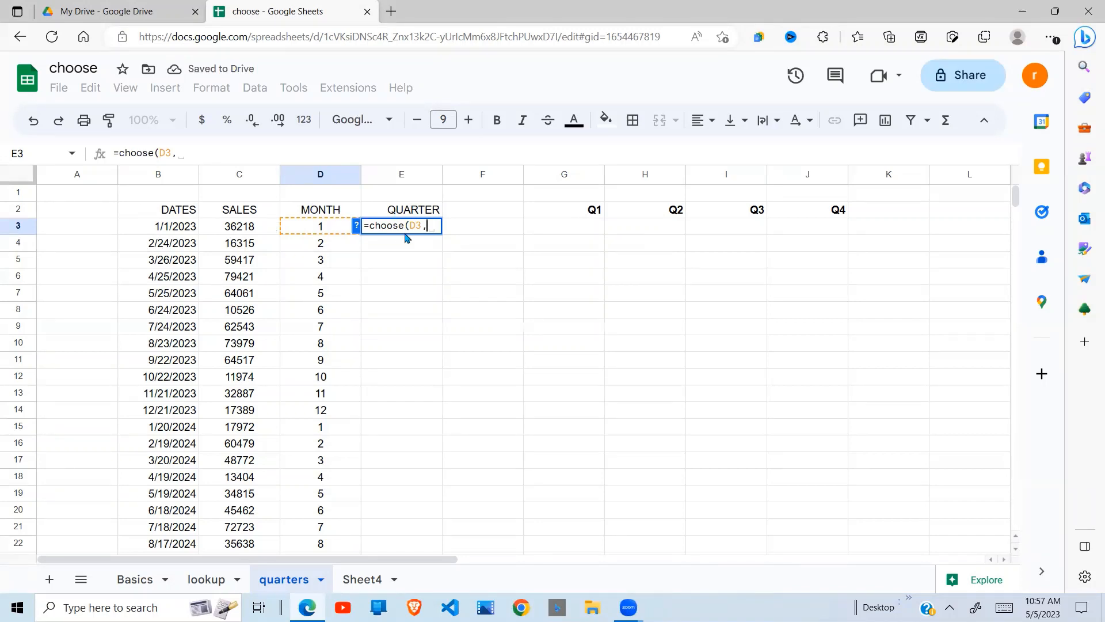
# Add "Q1","Q!","Q!" as the first three choices of the E3 formula, commit it and reselect E3.
pyautogui.write('"')
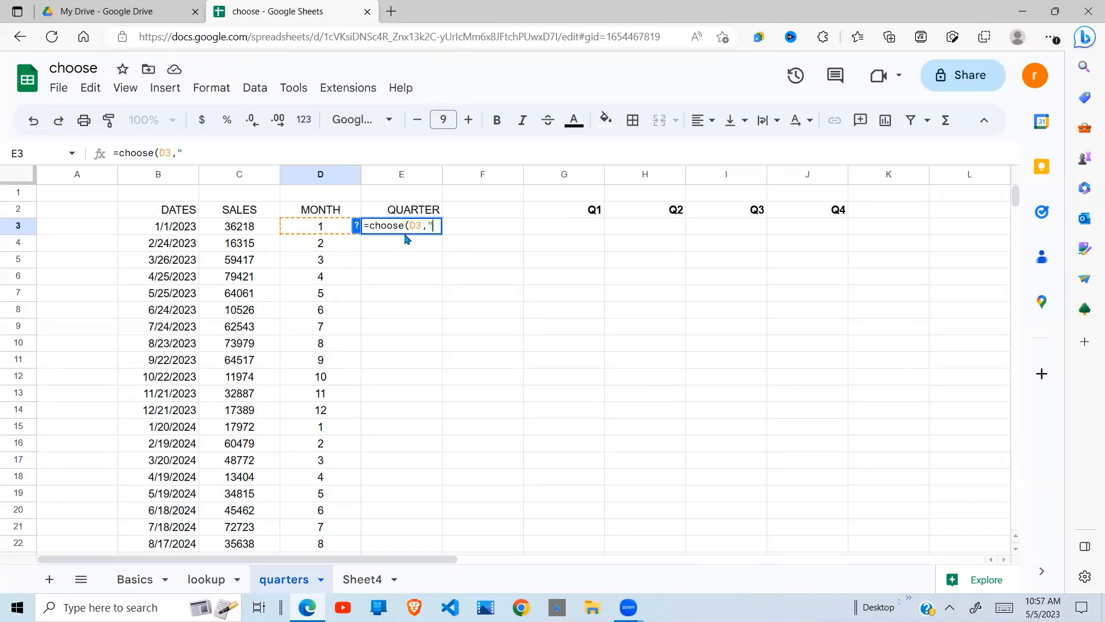
pyautogui.write('Q1",')
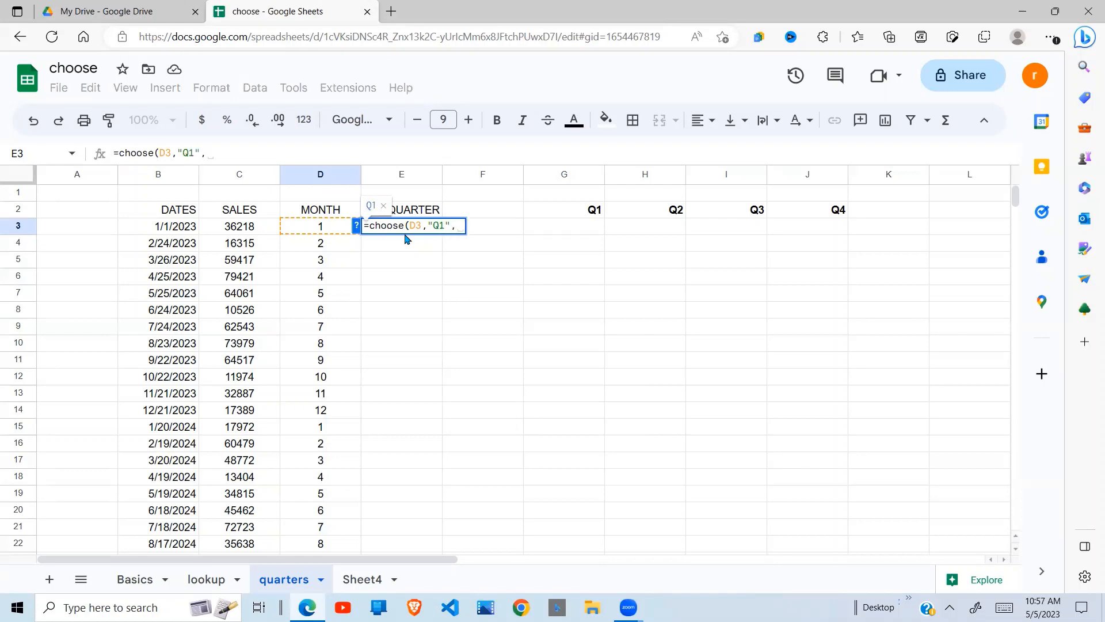
pyautogui.write('"')
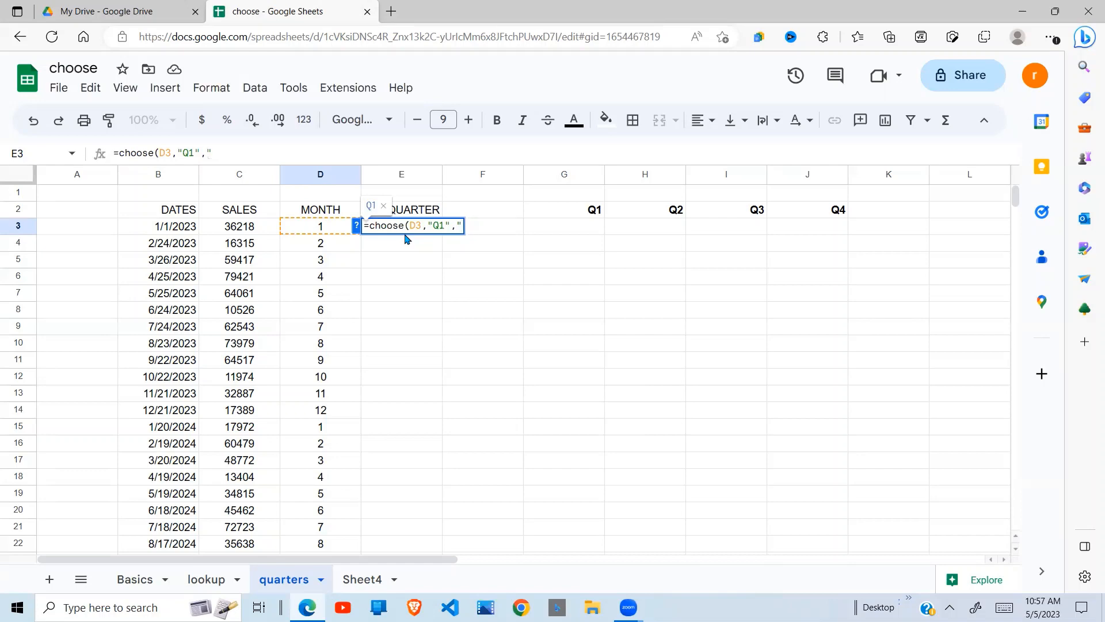
pyautogui.write('Q!","')
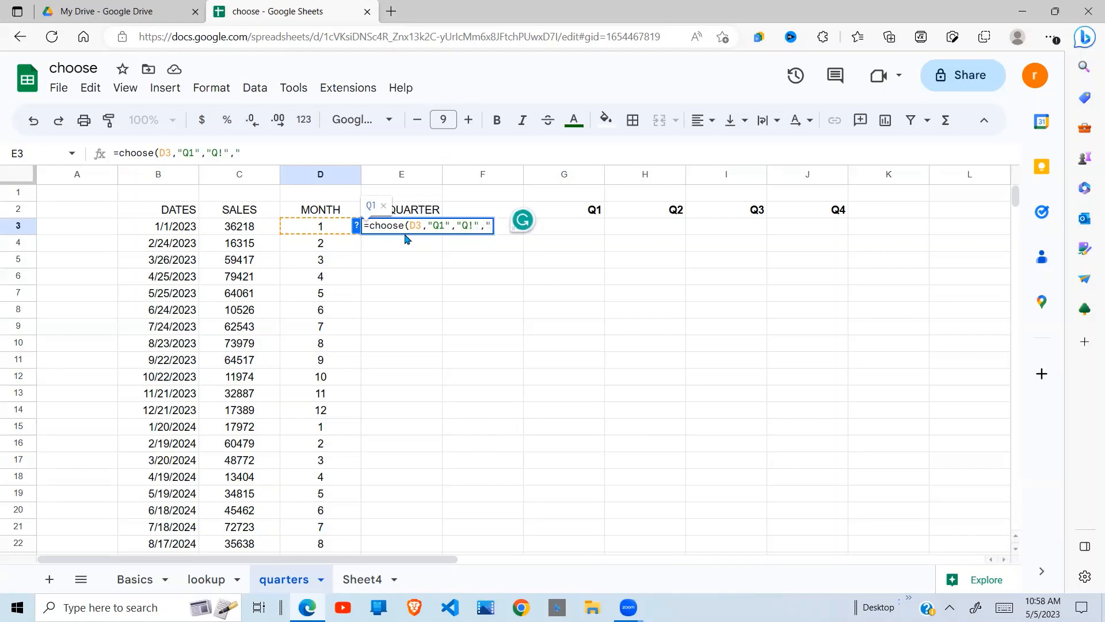
pyautogui.write('Q!"')
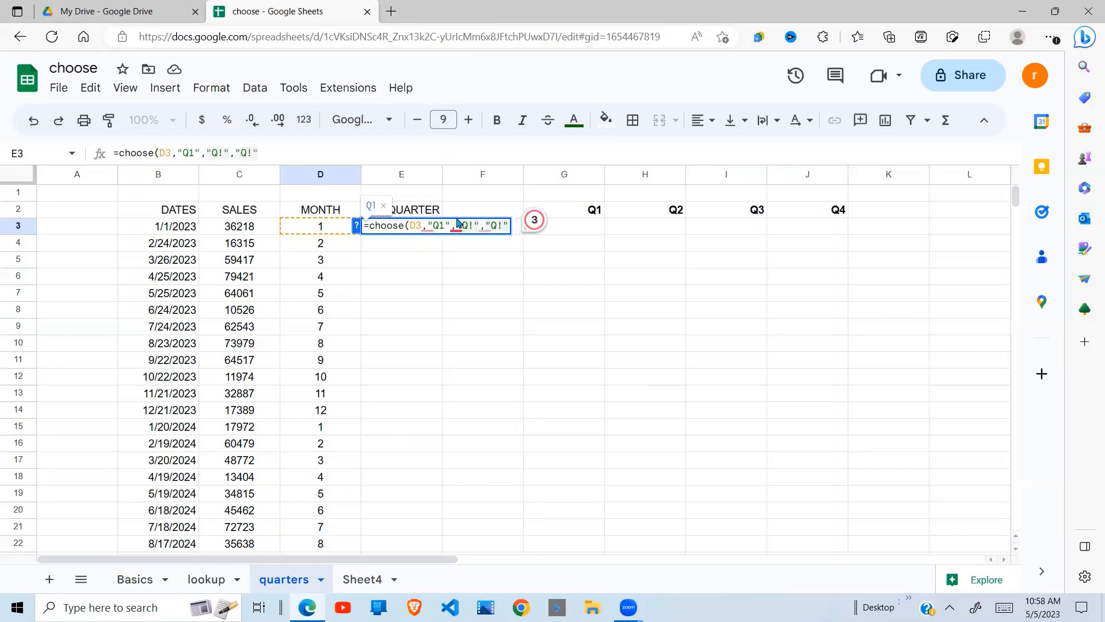
pyautogui.rightClick(476, 209)
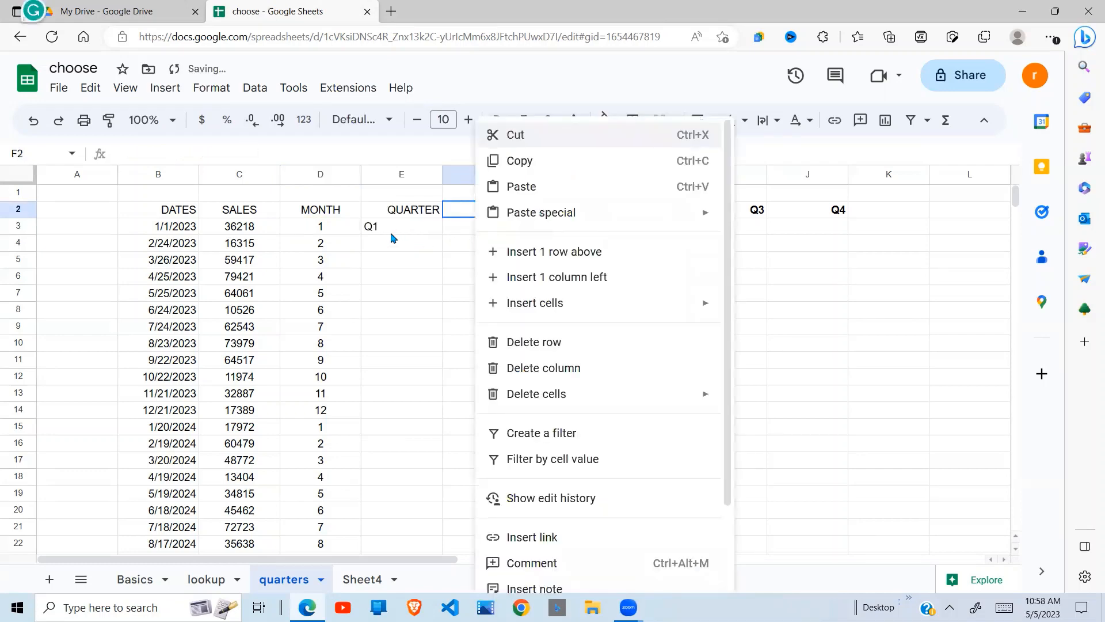
pyautogui.click(390, 233)
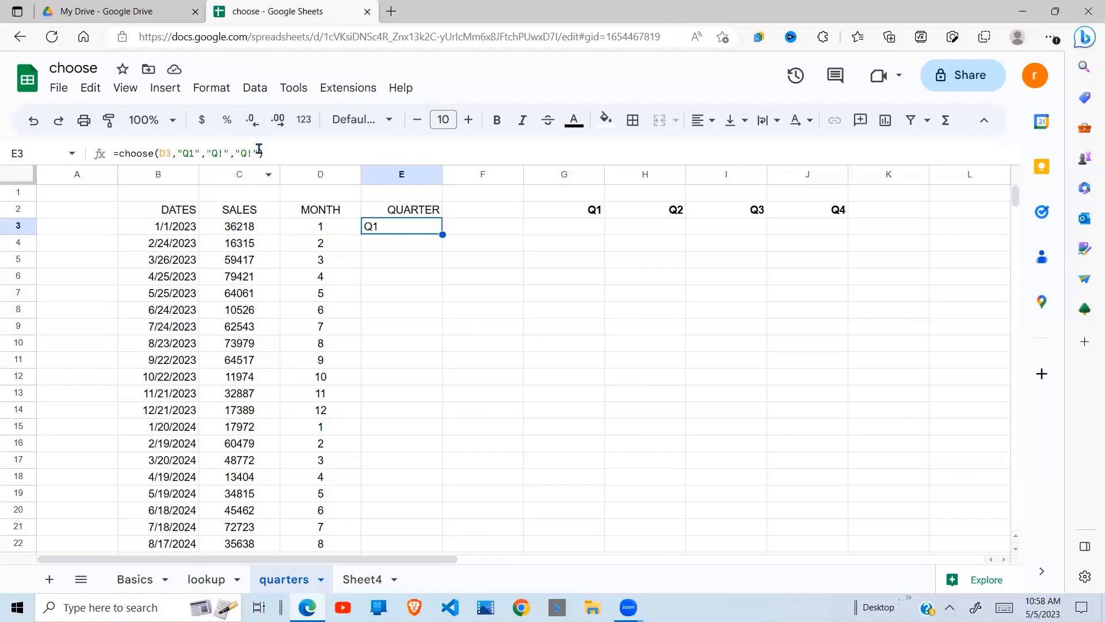
# Copy the three quarter choices in the E3 formula and append them as the fourth to sixth choices.
pyautogui.moveTo(257, 152); pyautogui.dragTo(178, 154)
pyautogui.hotkey('ctrl', 'c')
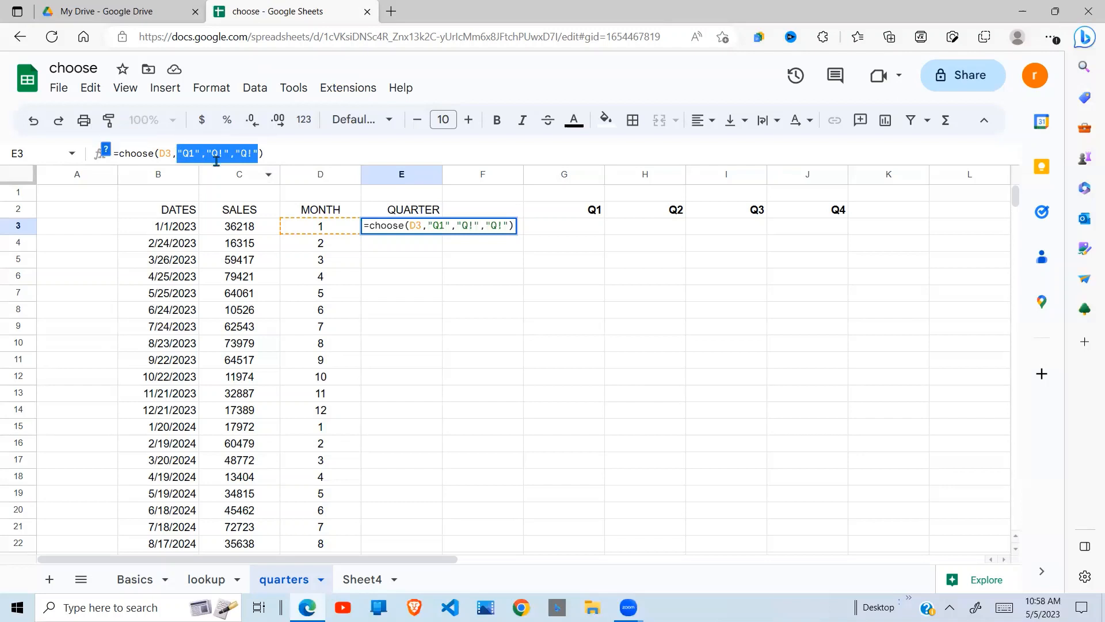
pyautogui.click(260, 154)
pyautogui.write(',')
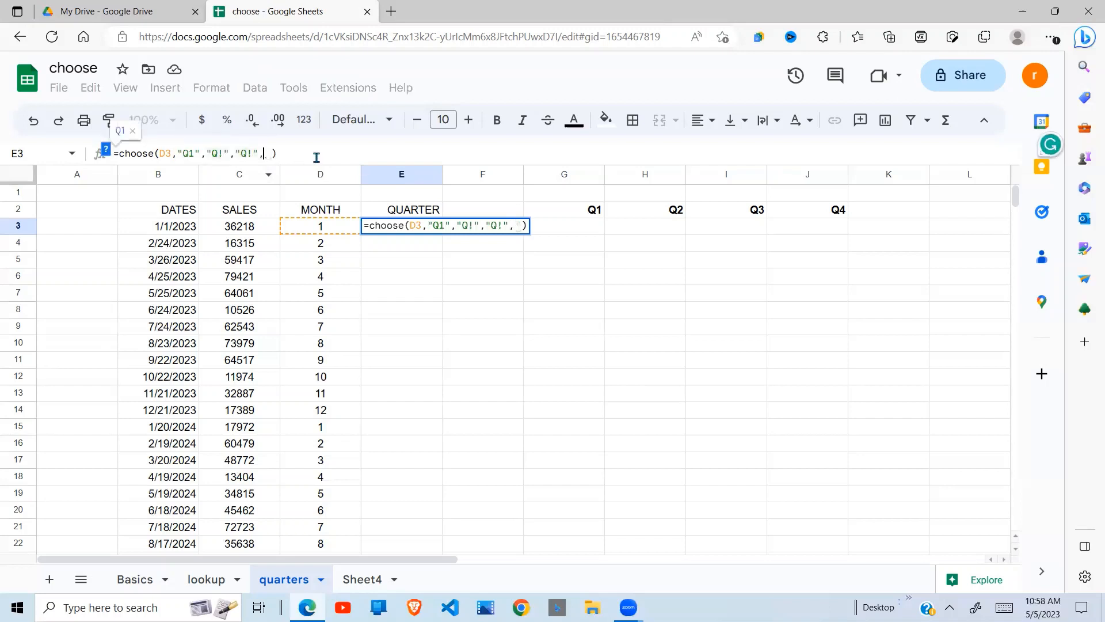
pyautogui.hotkey('ctrl', 'v')
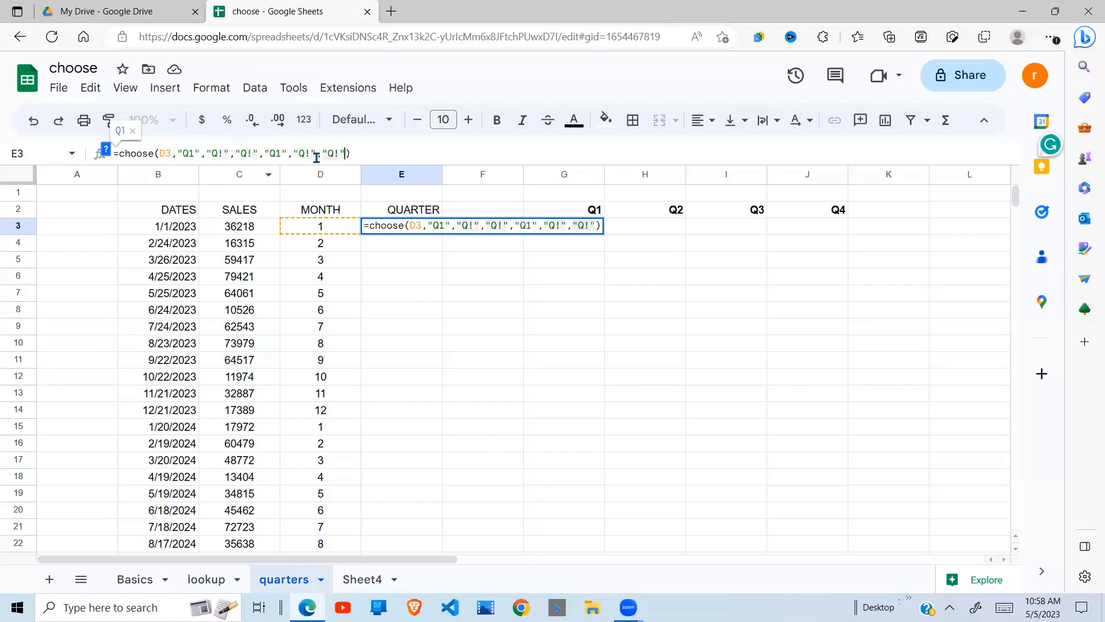
# Change the fourth, fifth and sixth choices in the E3 formula to "Q2".
pyautogui.click(282, 153)
pyautogui.press('BackSpace')
pyautogui.write('2')
pyautogui.click(309, 156)
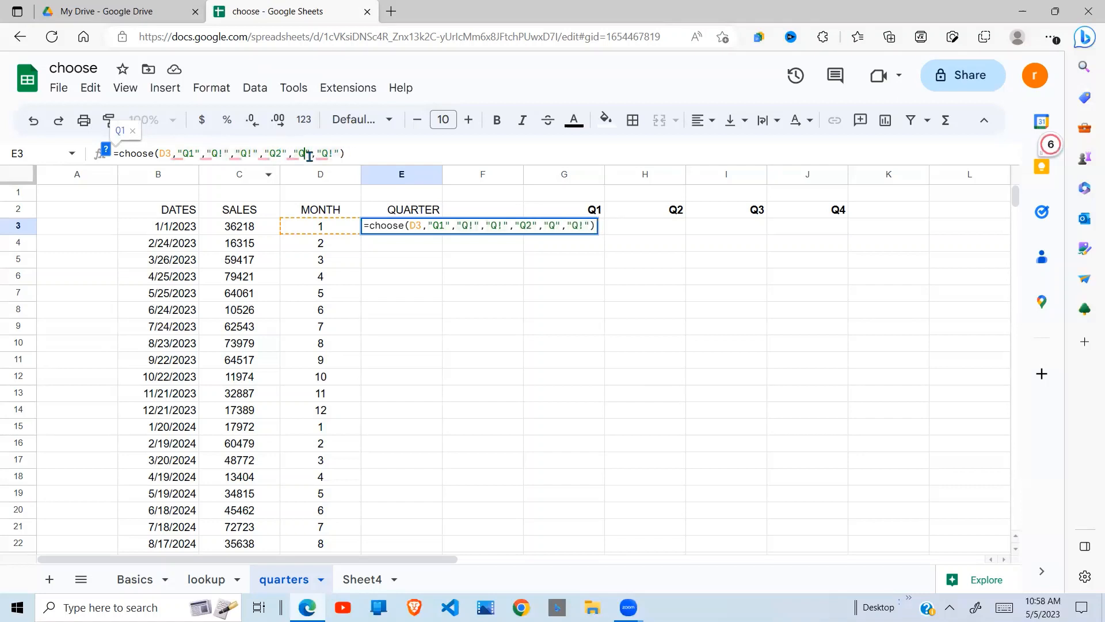
pyautogui.press('BackSpace')
pyautogui.write('2')
pyautogui.click(339, 153)
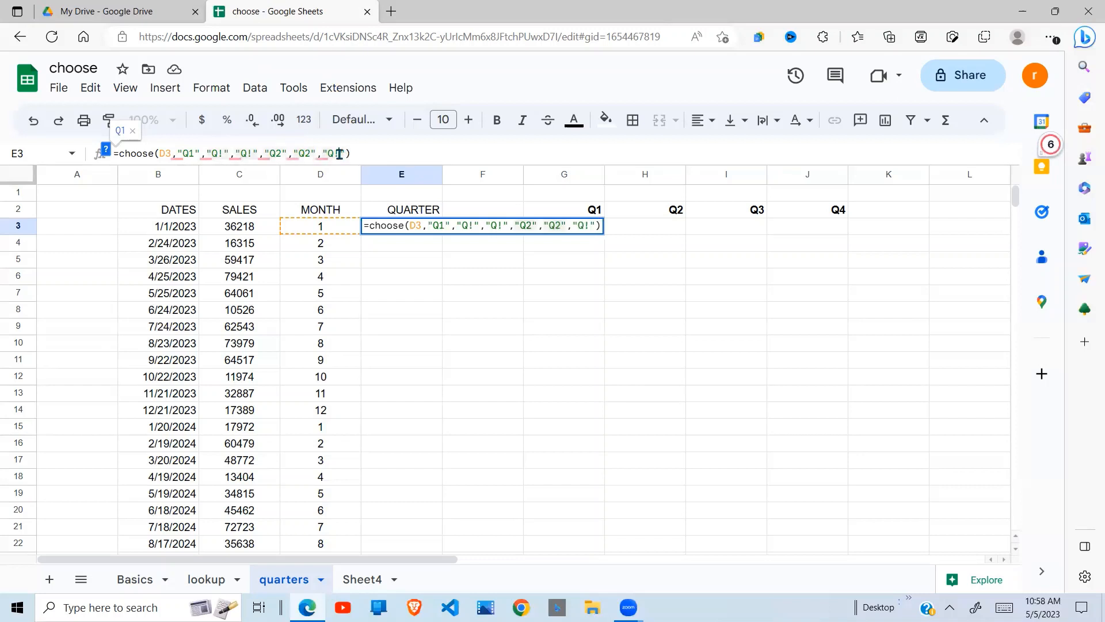
pyautogui.press('BackSpace')
pyautogui.write('2')
# Append another copy of the three choices to the E3 formula and change all three to "Q3".
pyautogui.click(346, 156)
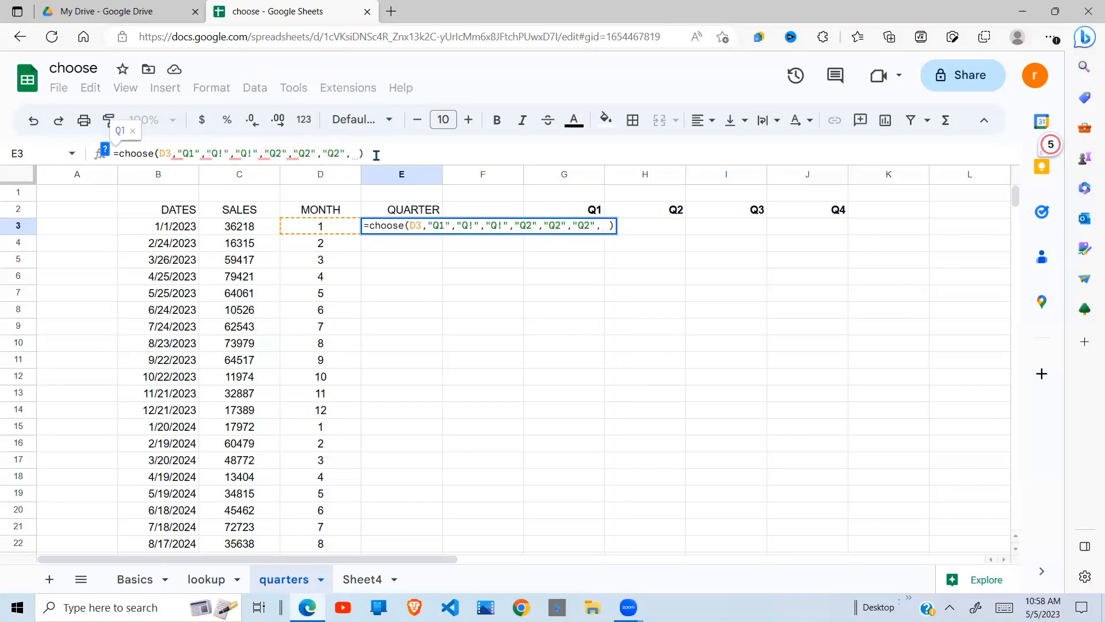
pyautogui.write(',')
pyautogui.hotkey('ctrl', 'v')
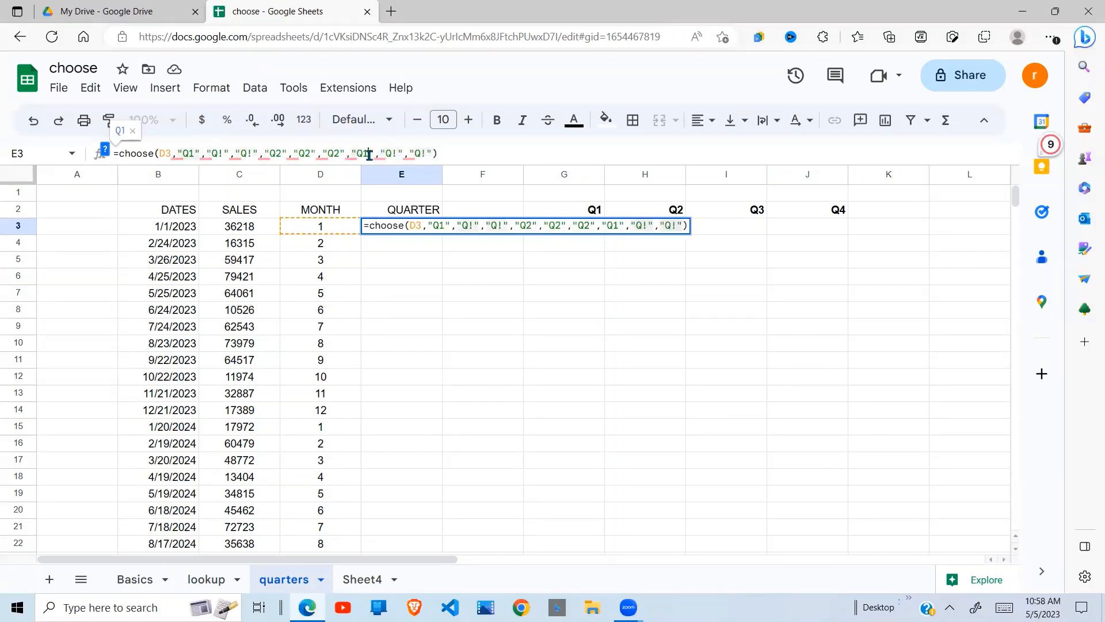
pyautogui.click(369, 154)
pyautogui.press('BackSpace')
pyautogui.write('3')
pyautogui.click(393, 155)
pyautogui.press('BackSpace')
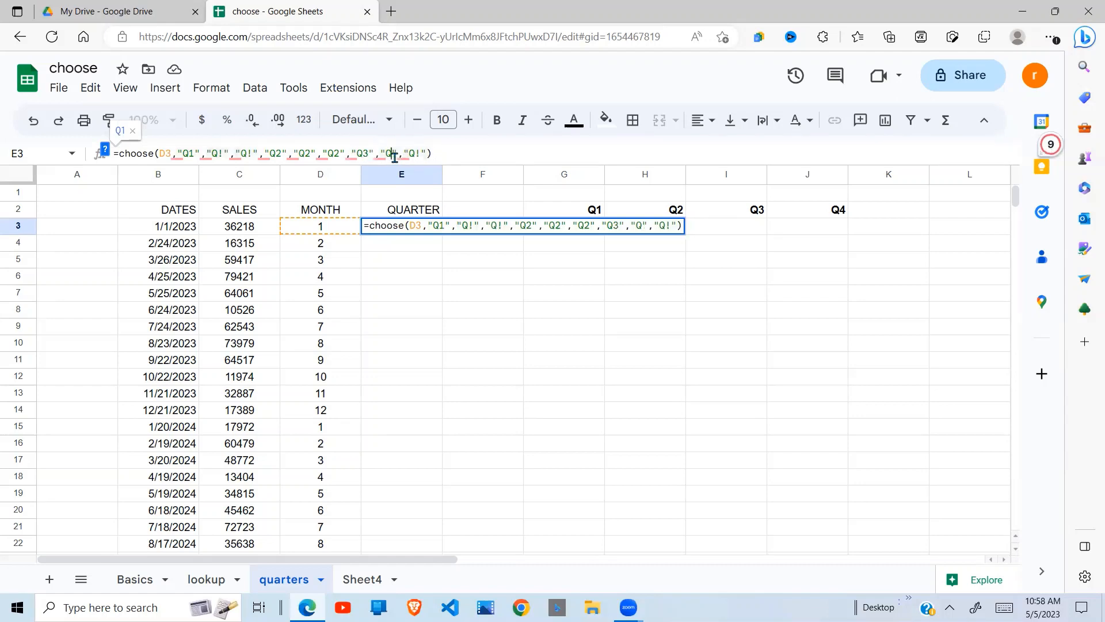
pyautogui.write('3')
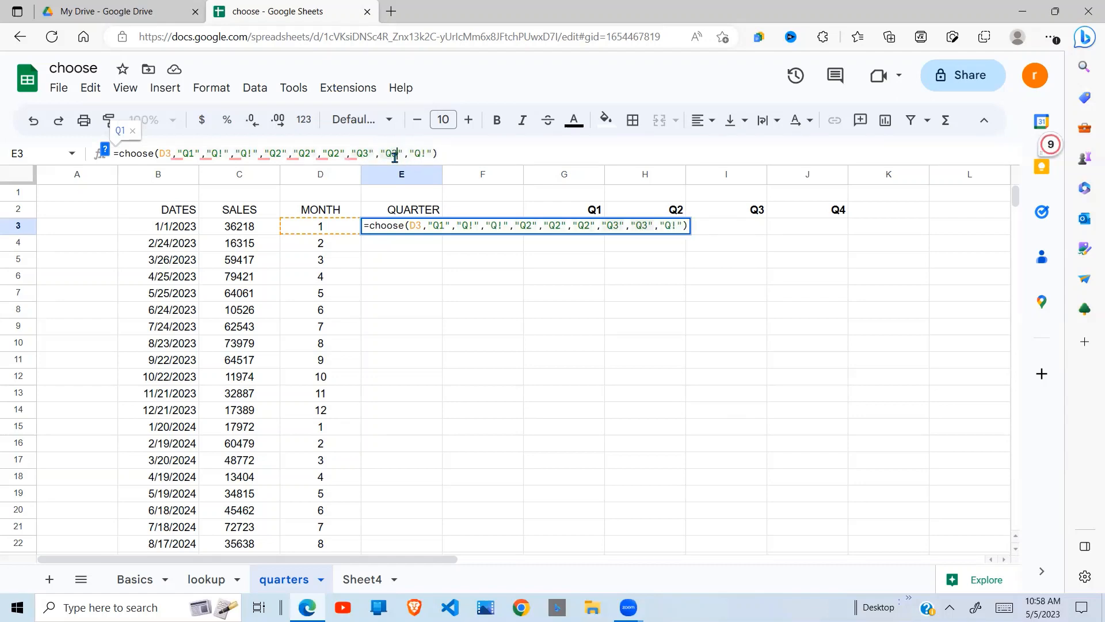
pyautogui.click(424, 155)
pyautogui.press('BackSpace')
pyautogui.write('3')
# Correct the second and third choices in the E3 formula from "Q!" to "Q1".
pyautogui.click(261, 159)
pyautogui.press('BackSpace')
pyautogui.write('1')
pyautogui.click(223, 155)
pyautogui.press('BackSpace')
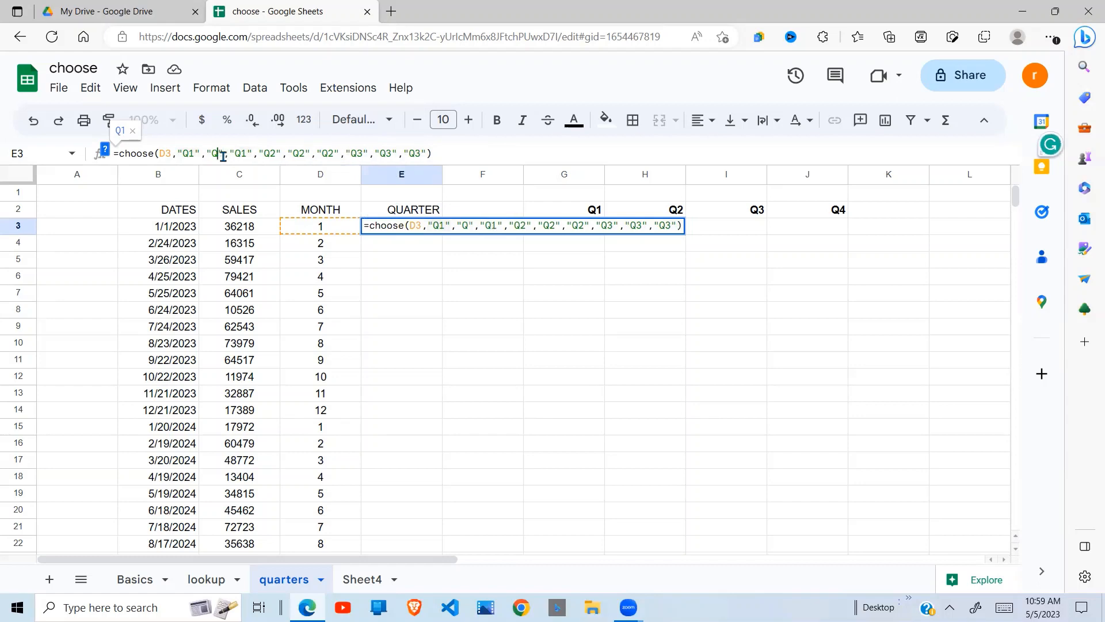
pyautogui.write('1')
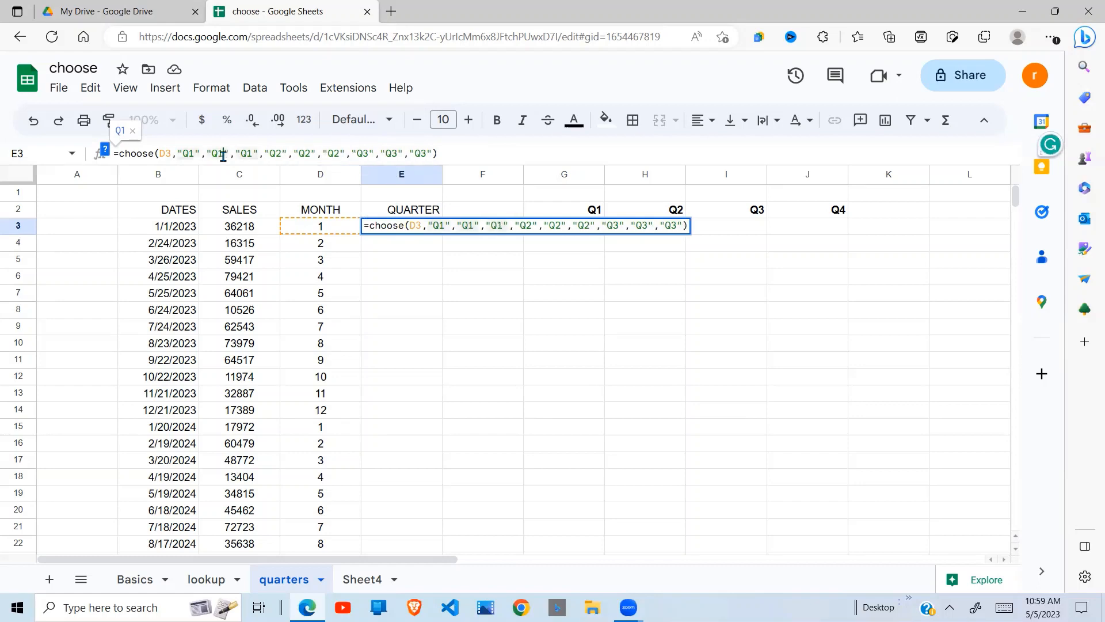
# Append the copied choices "Q1","Q!","Q!" once more as the tenth to twelfth choices of the E3 formula.
pyautogui.click(437, 156)
pyautogui.click(433, 155)
pyautogui.write('"')
pyautogui.write('"Q!","Q!","Q!"')
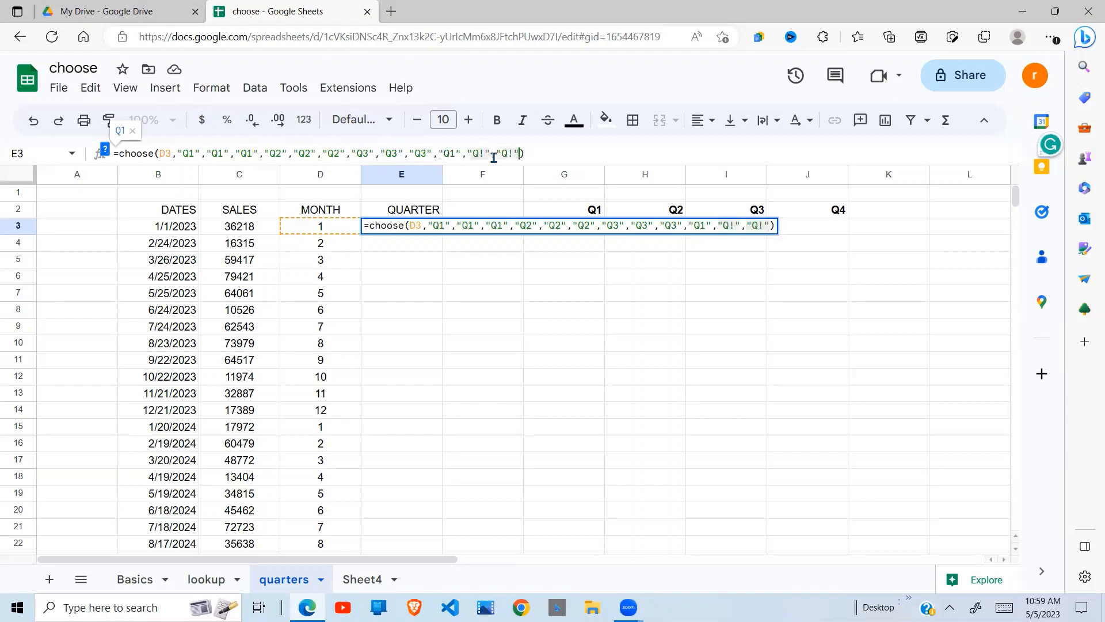
# Change the last three choices in the E3 formula to "Q4".
pyautogui.click(454, 155)
pyautogui.press('BackSpace')
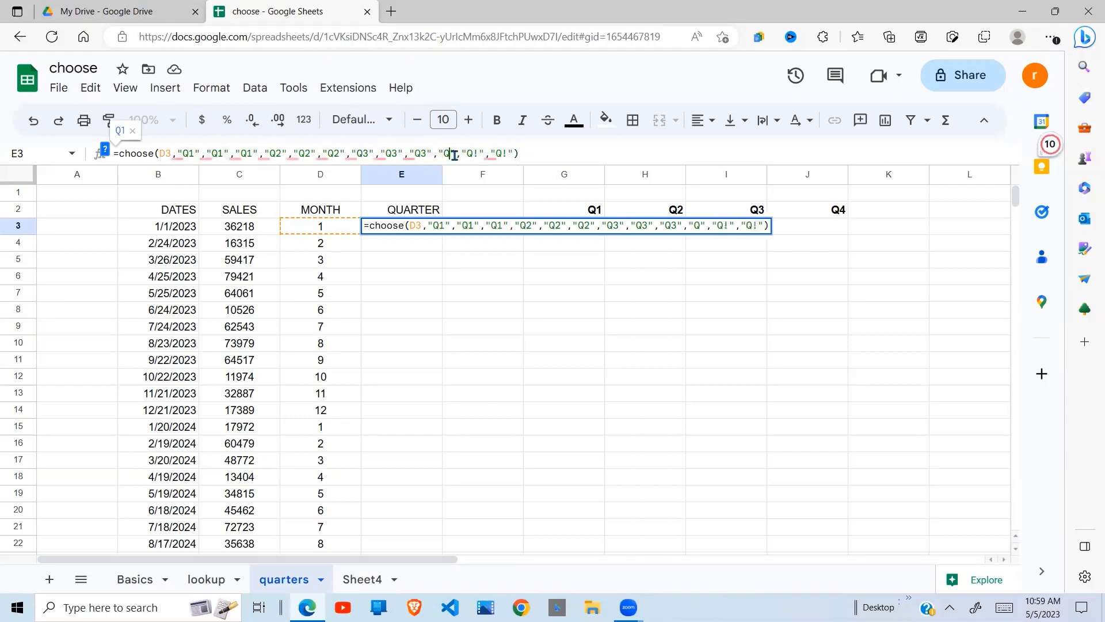
pyautogui.write('10')
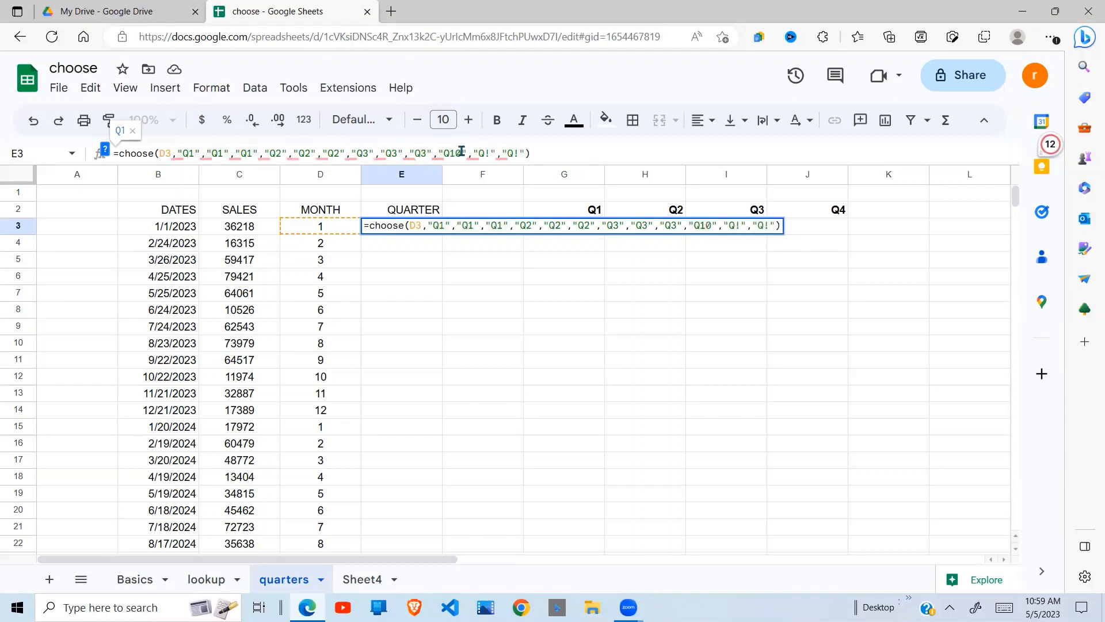
pyautogui.press('BackSpace')
pyautogui.press('BackSpace')
pyautogui.write('4')
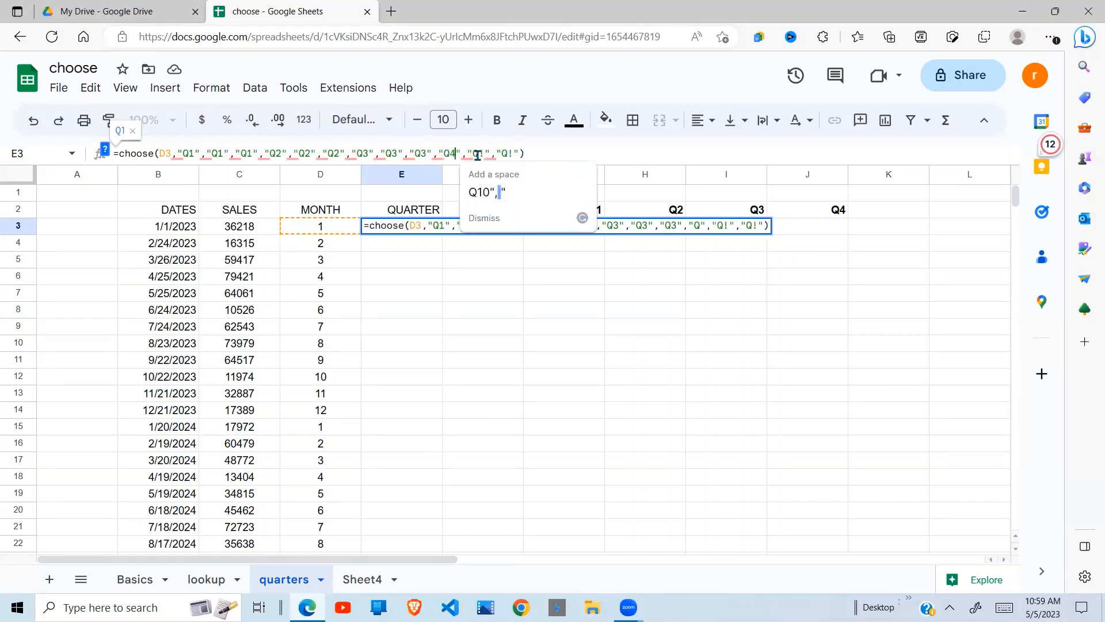
pyautogui.click(483, 154)
pyautogui.press('BackSpace')
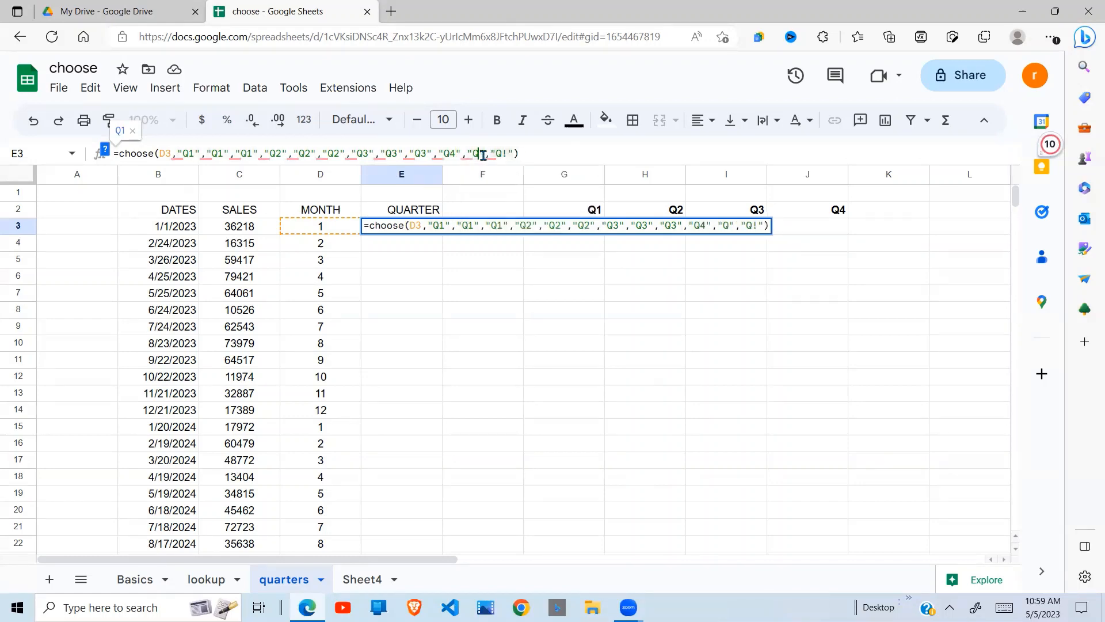
pyautogui.write('4')
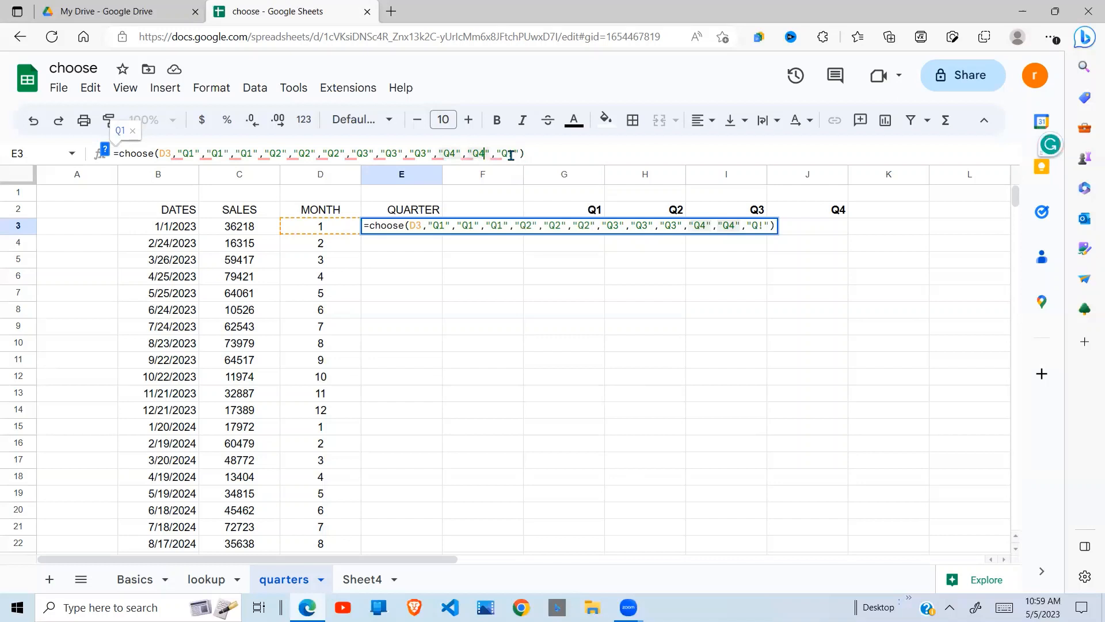
pyautogui.click(510, 154)
pyautogui.press('BackSpace')
pyautogui.write('4')
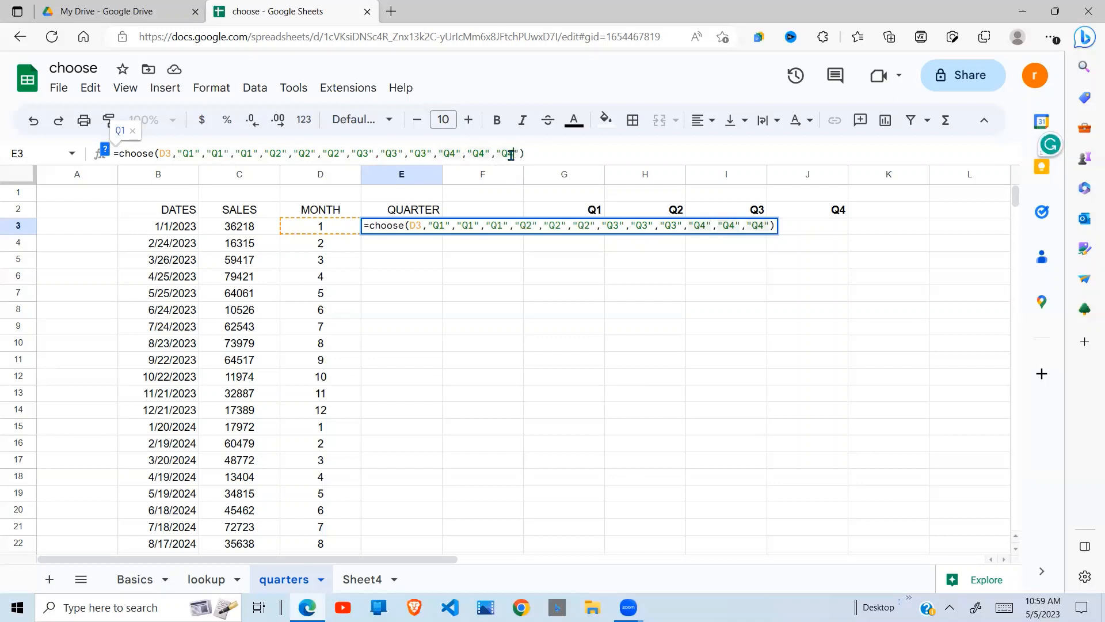
# Commit the E3 formula and accept the suggested autofill for the rest of the QUARTER column.
pyautogui.press('Return')
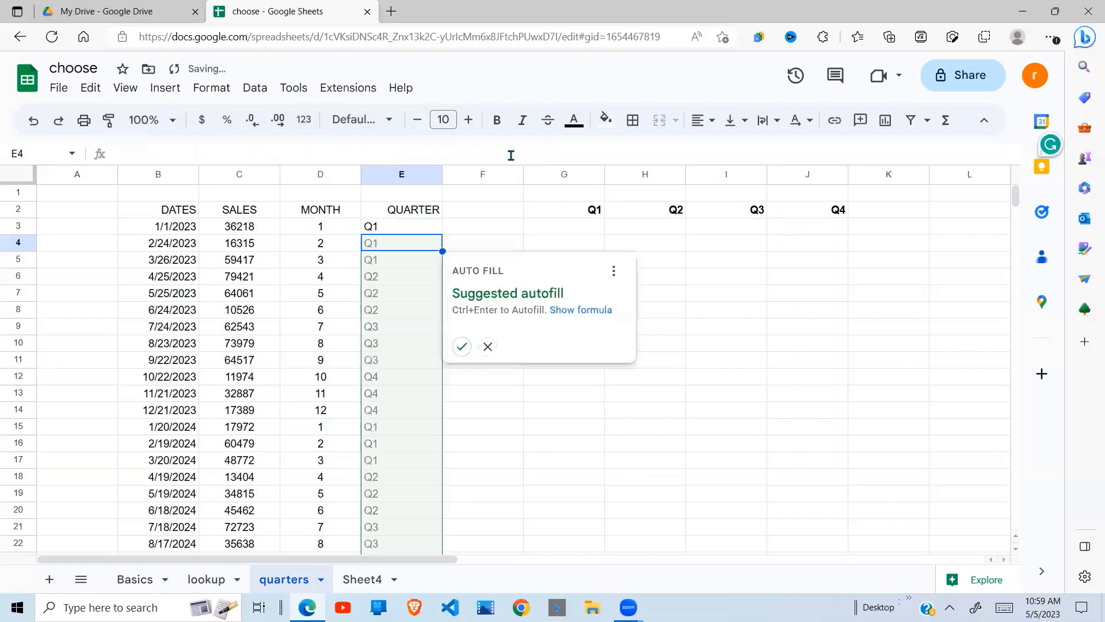
pyautogui.click(461, 347)
pyautogui.click(430, 365)
# Check the filled CHOOSE formulas in column E and compare the quarters in rows 3 and 4 with their months.
pyautogui.click(400, 264)
pyautogui.click(397, 476)
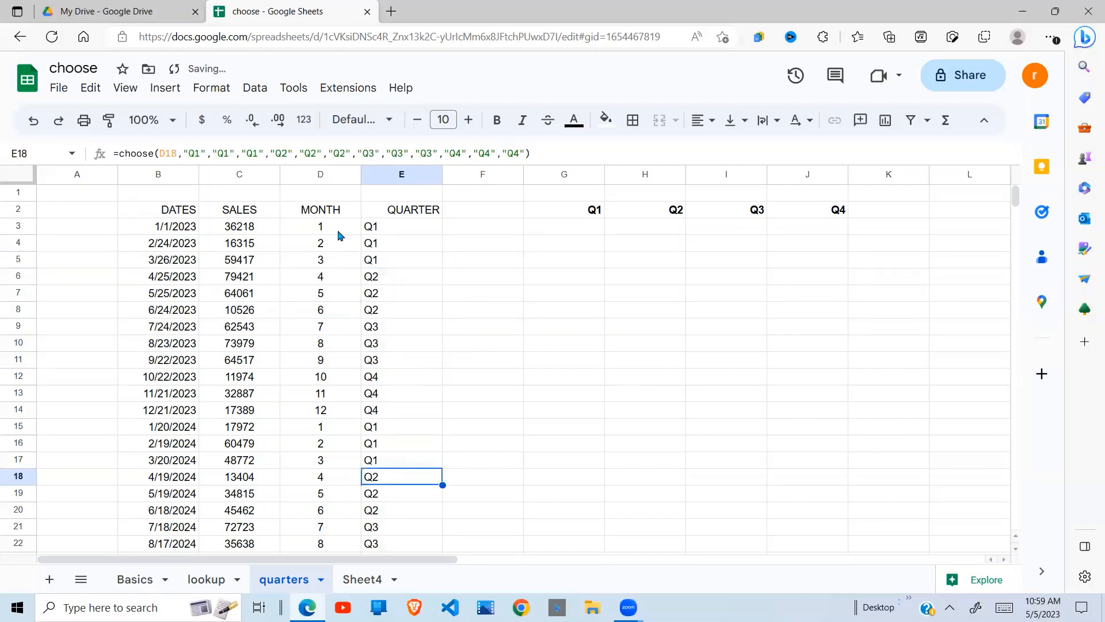
pyautogui.click(337, 232)
pyautogui.click(378, 233)
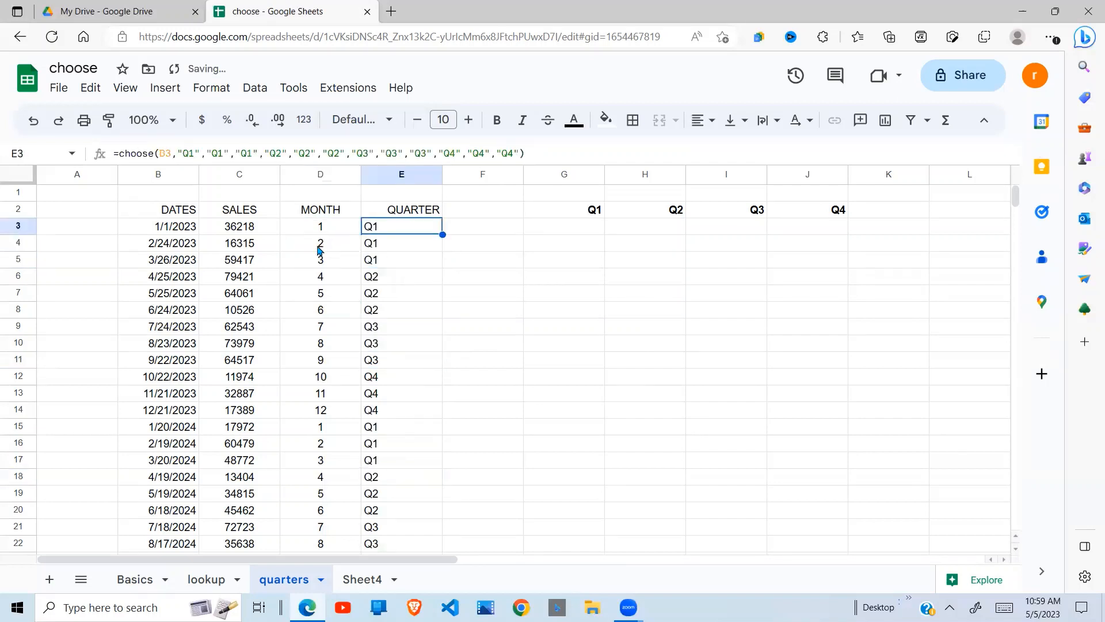
pyautogui.click(340, 247)
pyautogui.click(375, 248)
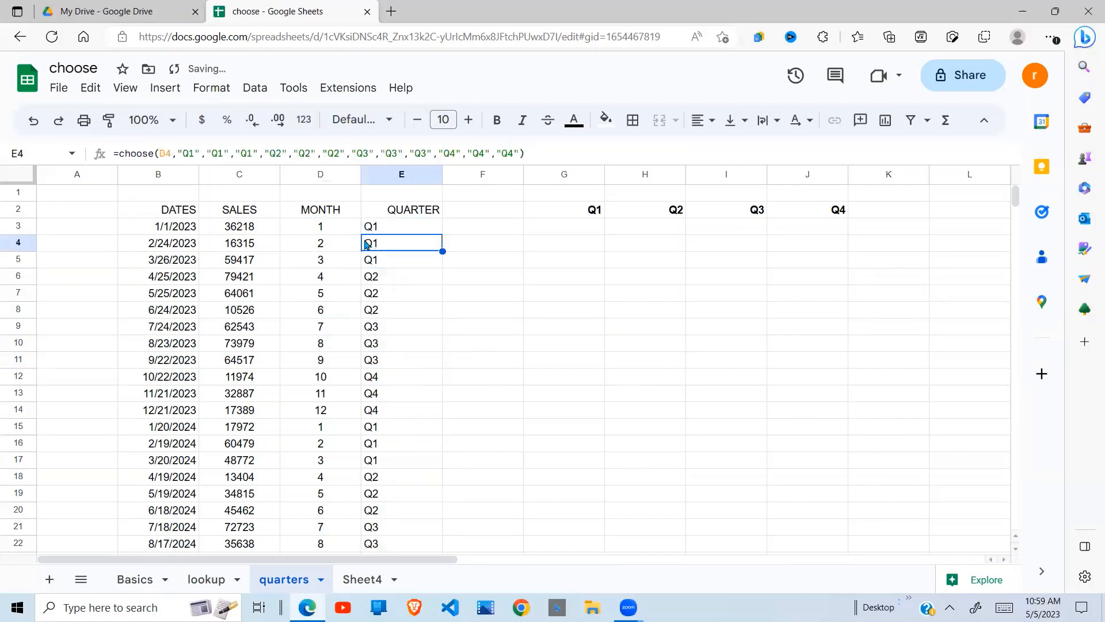
# Compare the month numbers in column D with the quarters in column E, including months 10 to 12 and row 17.
pyautogui.click(332, 232)
pyautogui.moveTo(325, 266); pyautogui.dragTo(321, 410)
pyautogui.click(377, 265)
pyautogui.click(369, 315)
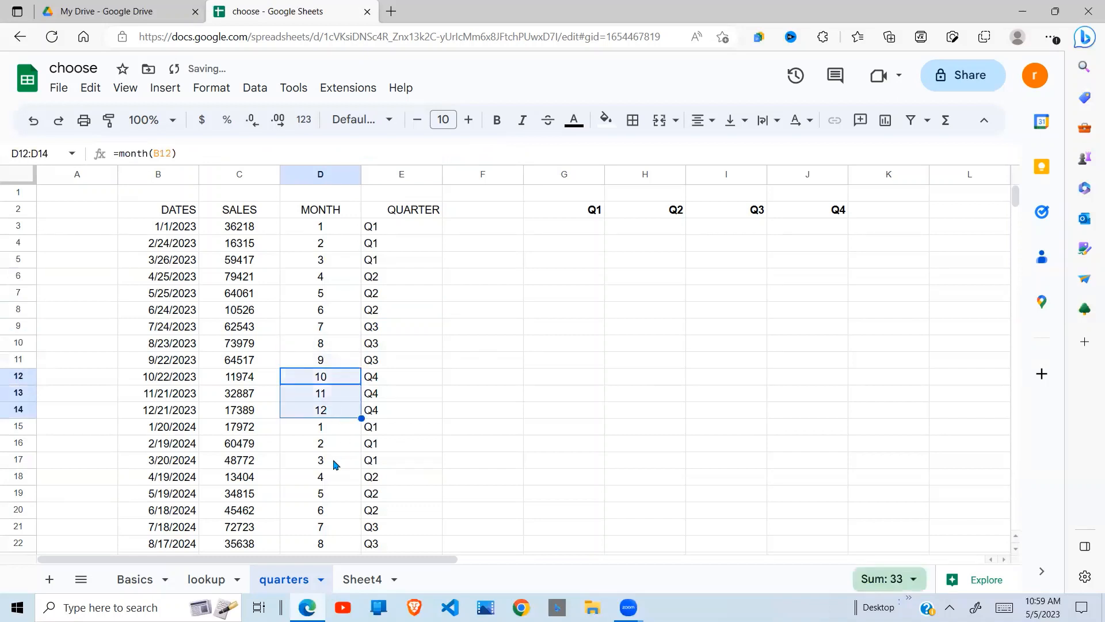
pyautogui.click(336, 464)
pyautogui.click(399, 464)
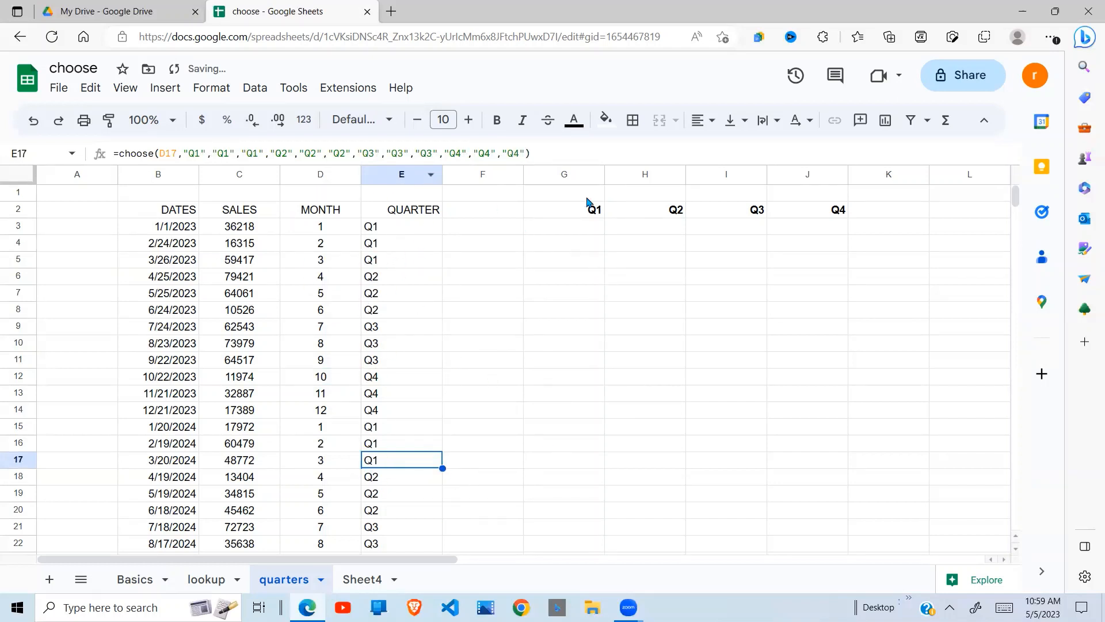
pyautogui.click(596, 234)
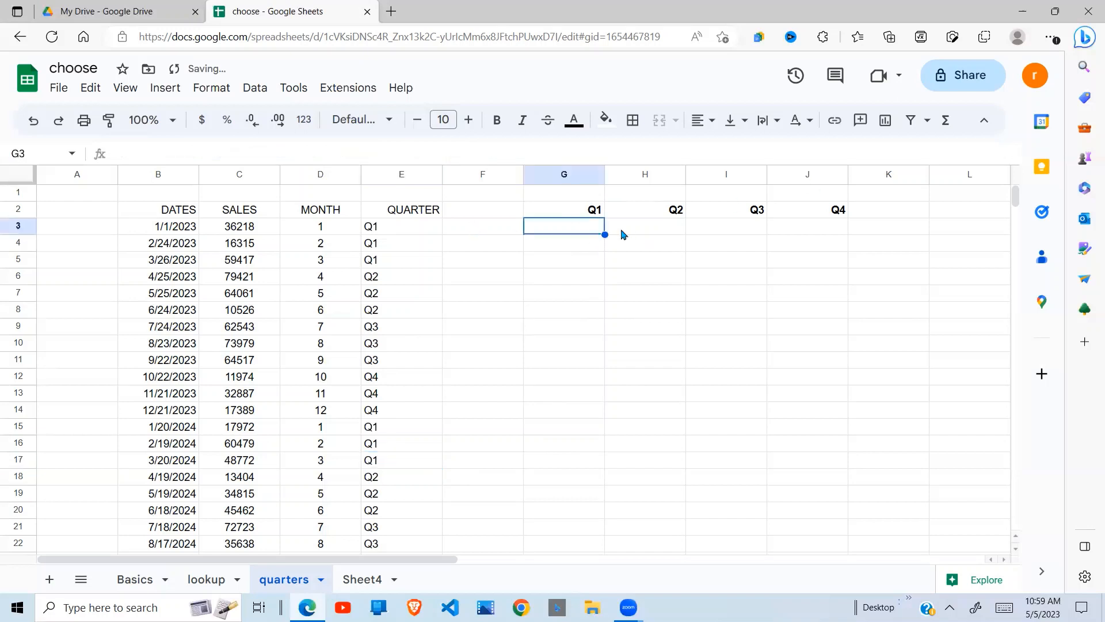
pyautogui.press('Right')
pyautogui.press('Right')
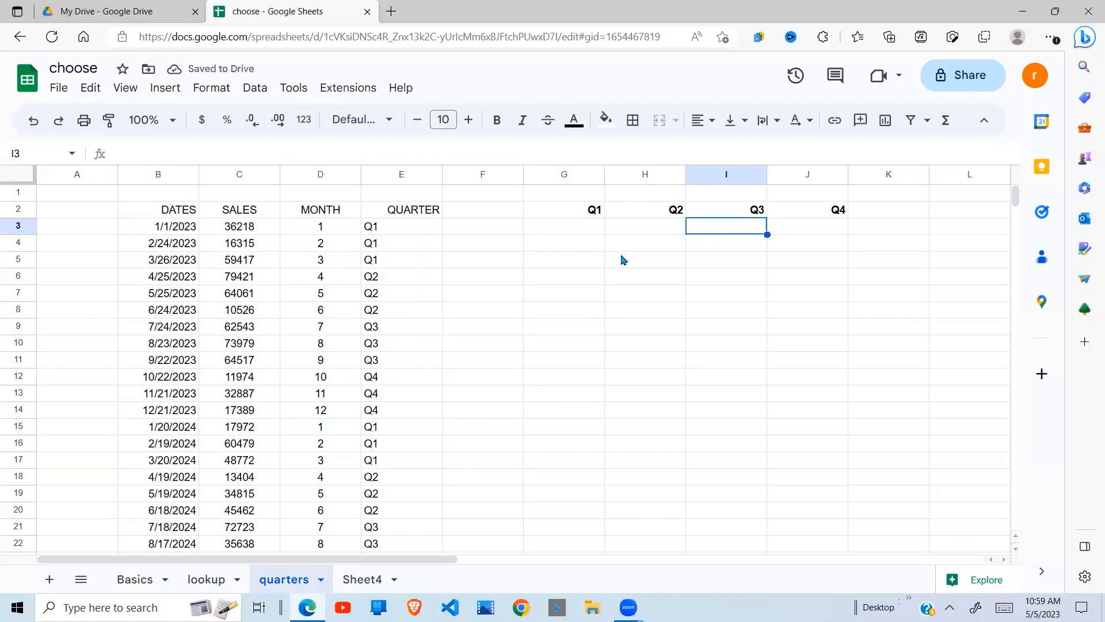
# Start a MATCH formula in G3 with the Q1 header cell G2 as its search key.
pyautogui.click(577, 232)
pyautogui.write('match')
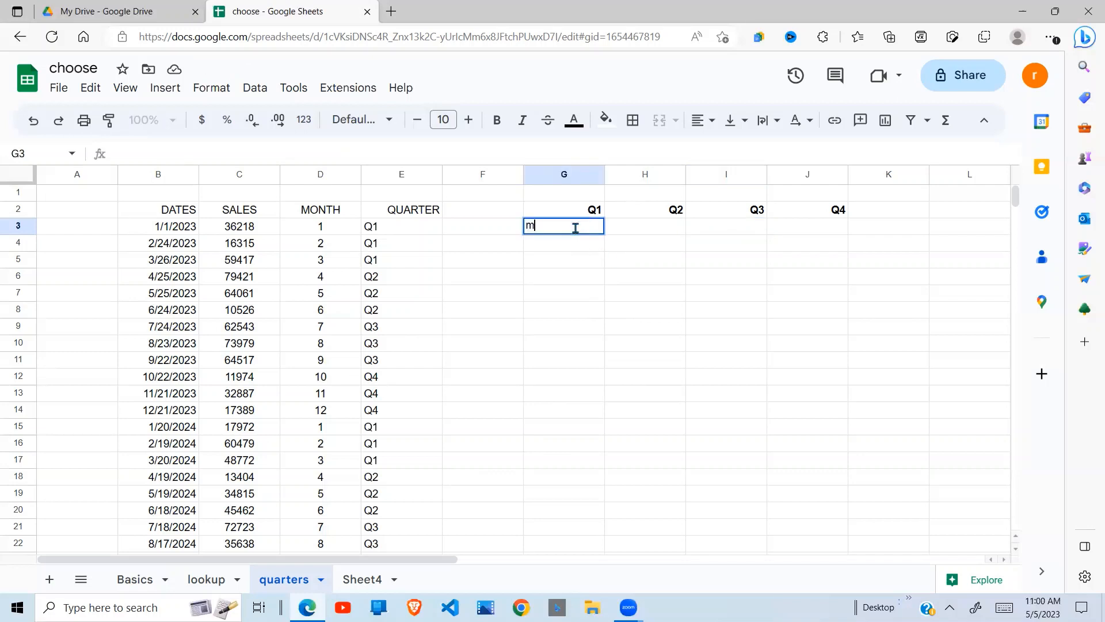
pyautogui.press('BackSpace')
pyautogui.press('BackSpace')
pyautogui.press('BackSpace')
pyautogui.write('=match(')
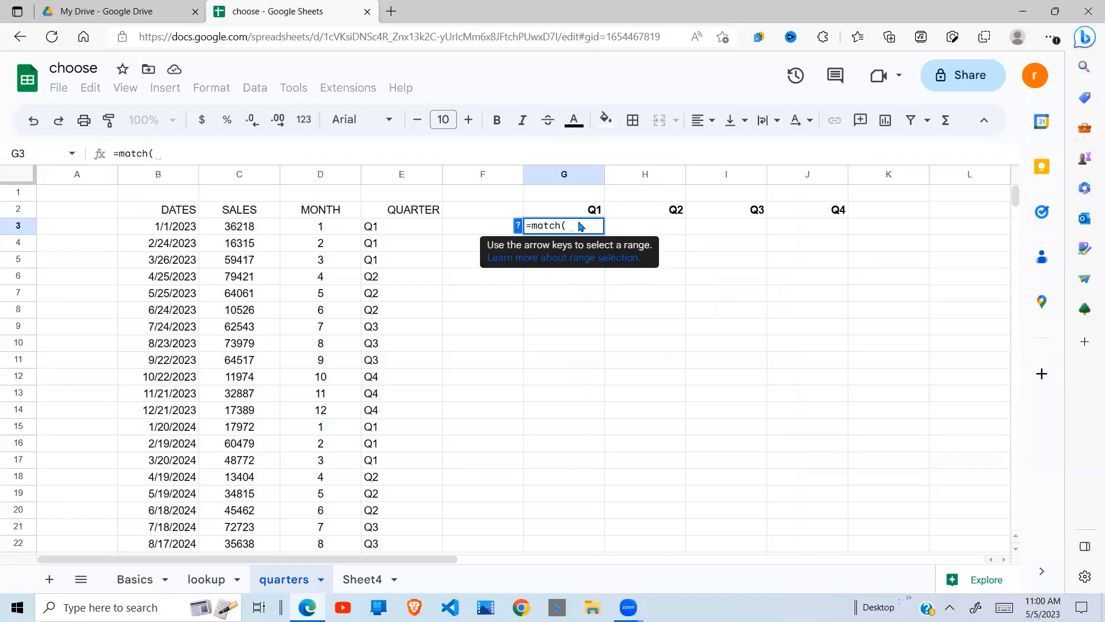
pyautogui.click(592, 212)
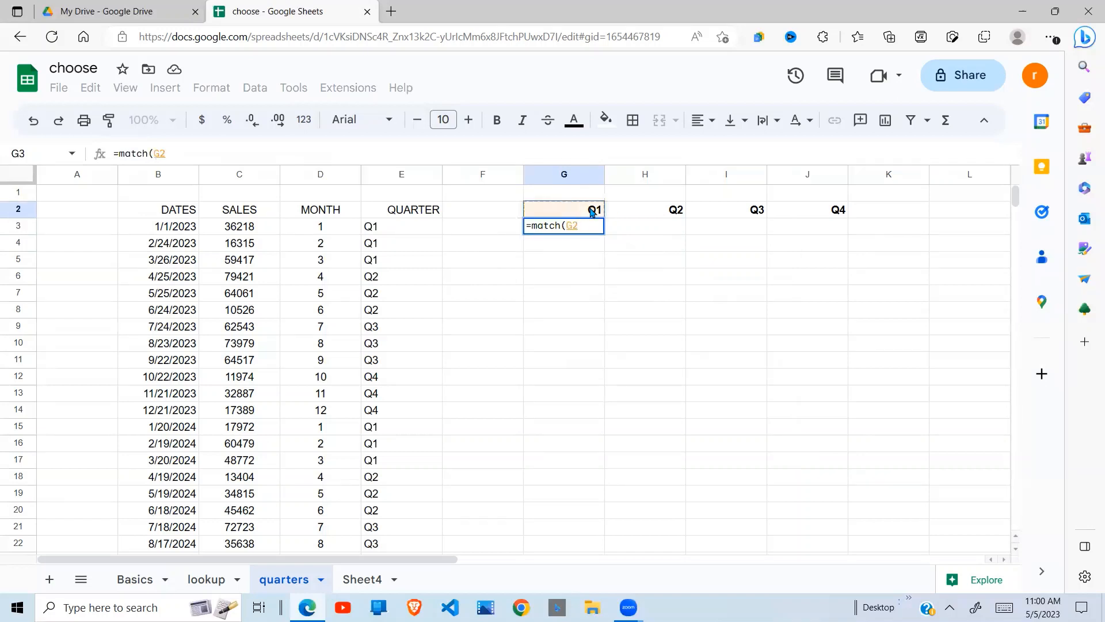
pyautogui.write(',')
# Set the MATCH range to the absolute header range $G$2:$J$2 with match type 0, and close the function.
pyautogui.moveTo(573, 210); pyautogui.dragTo(662, 209)
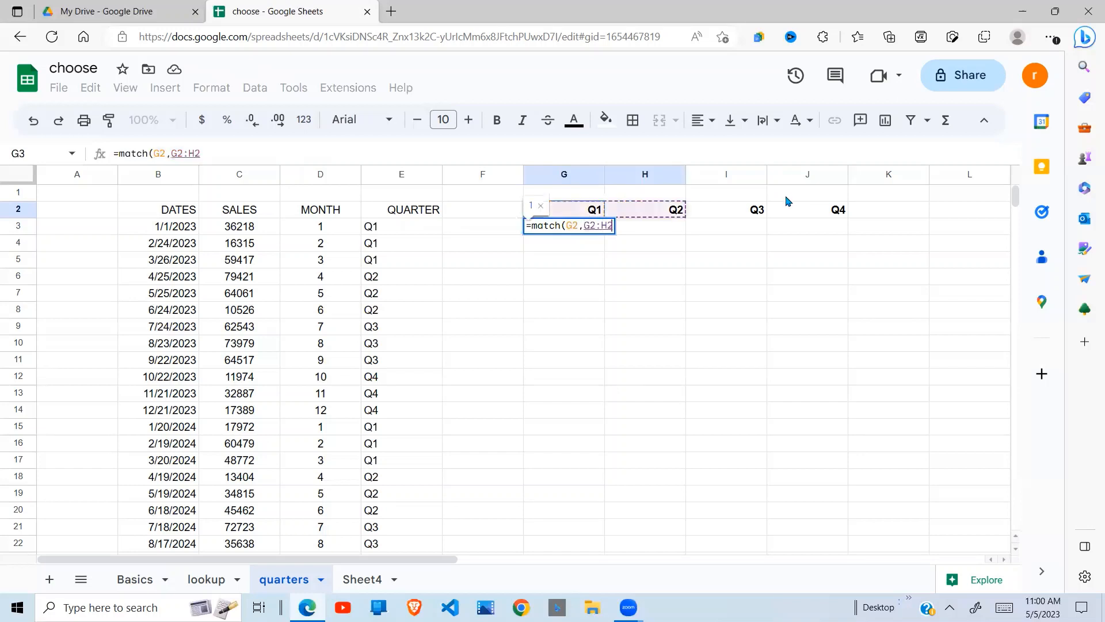
pyautogui.moveTo(787, 201); pyautogui.dragTo(816, 216)
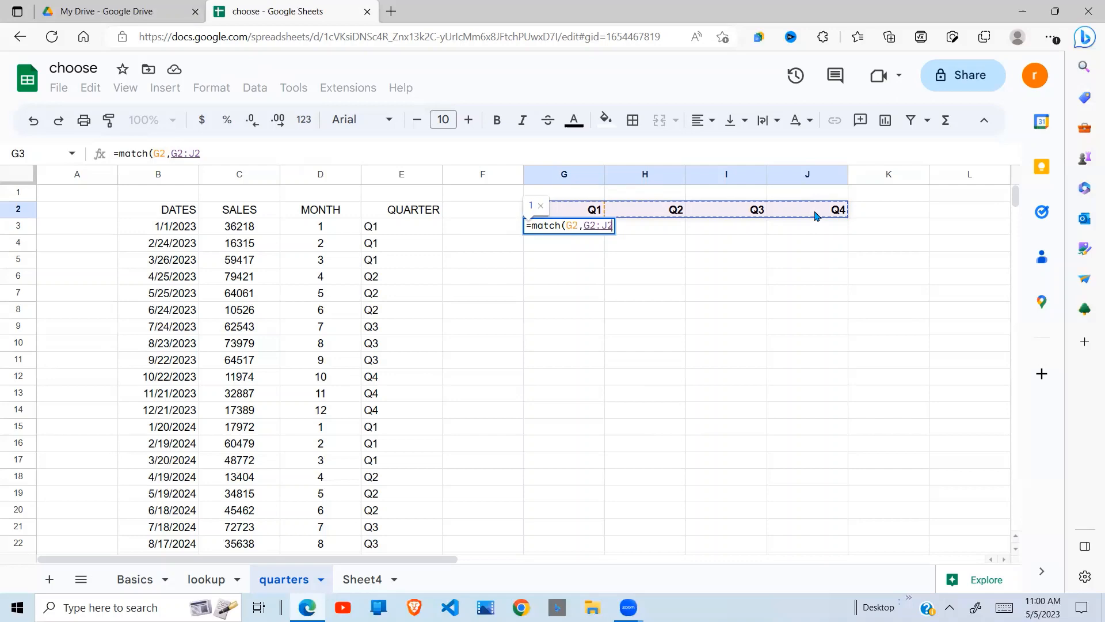
pyautogui.press('F4')
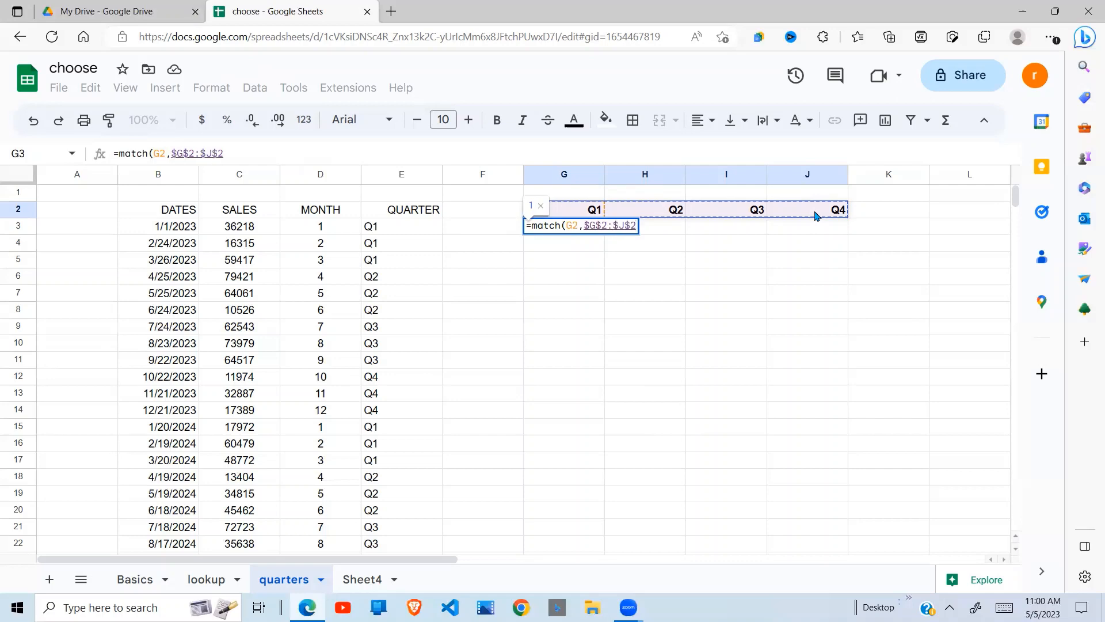
pyautogui.write(',')
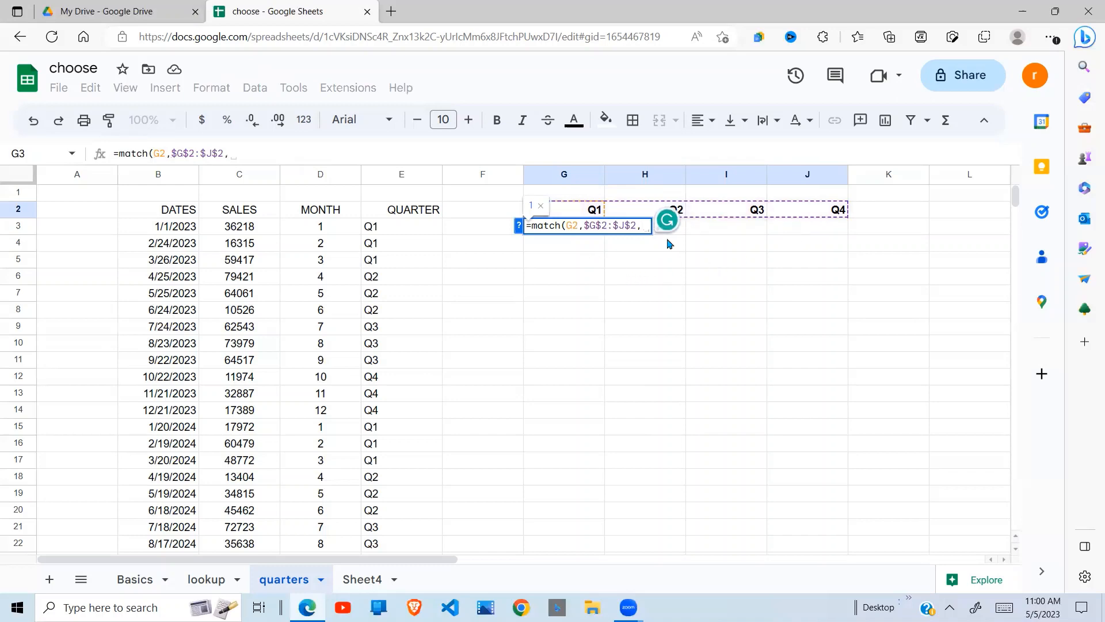
pyautogui.write('0')
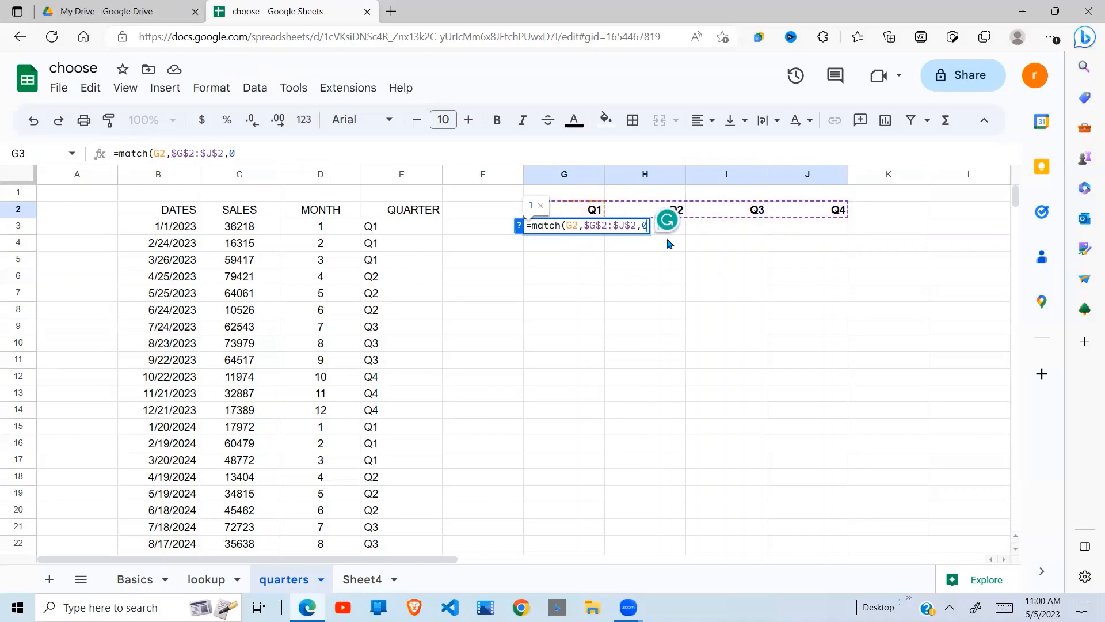
pyautogui.write(')')
# Lock the row of the search key as G$2 in the G3 formula and commit it.
pyautogui.click(572, 225)
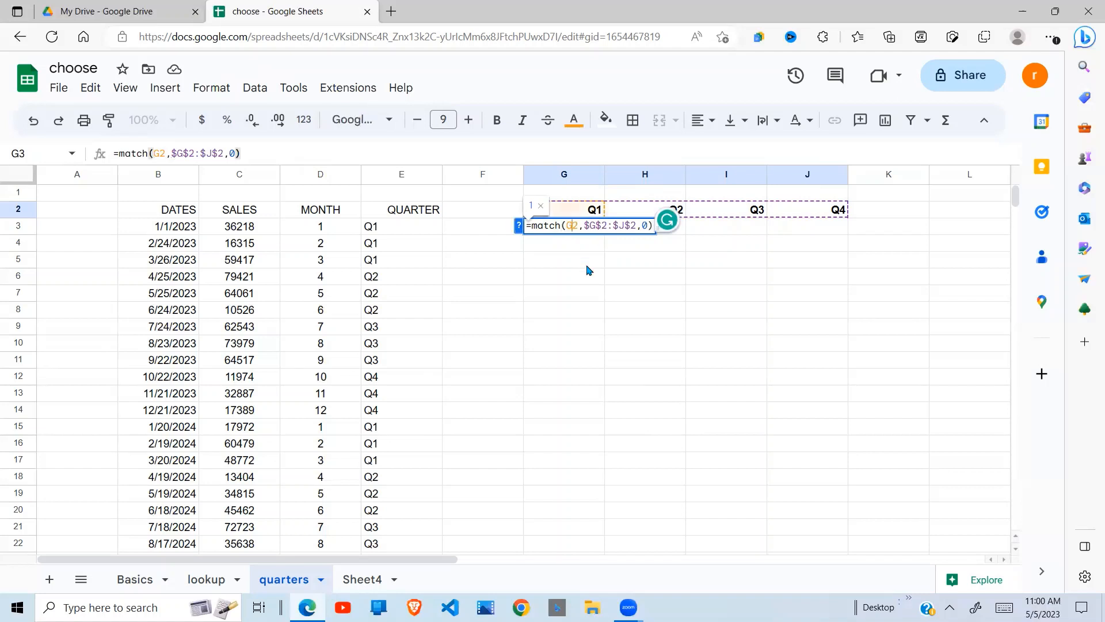
pyautogui.write('$')
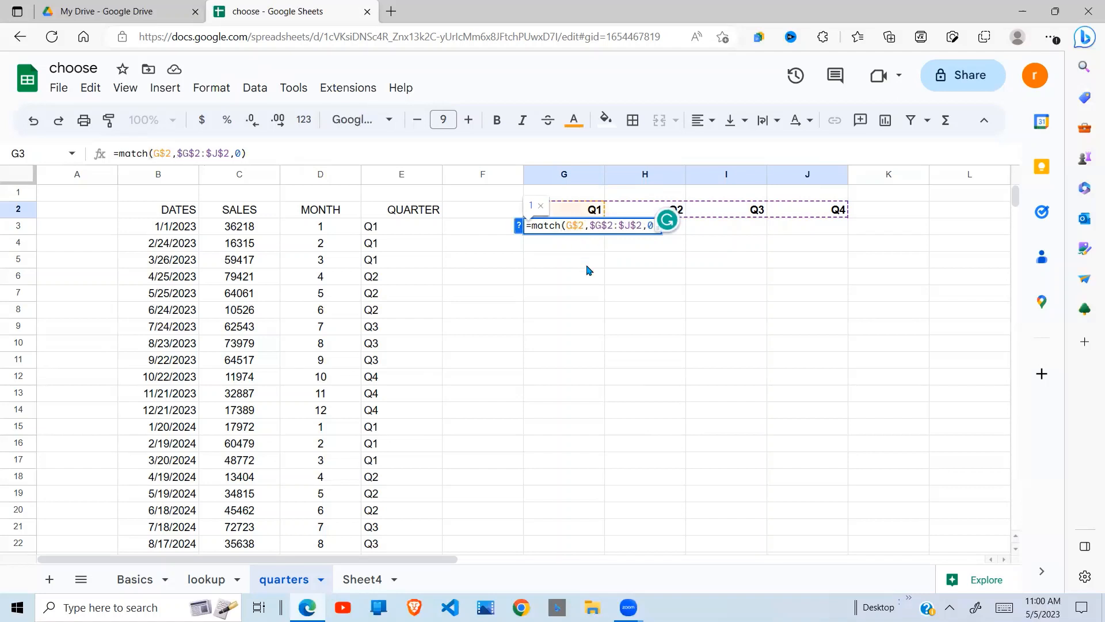
pyautogui.press('Return')
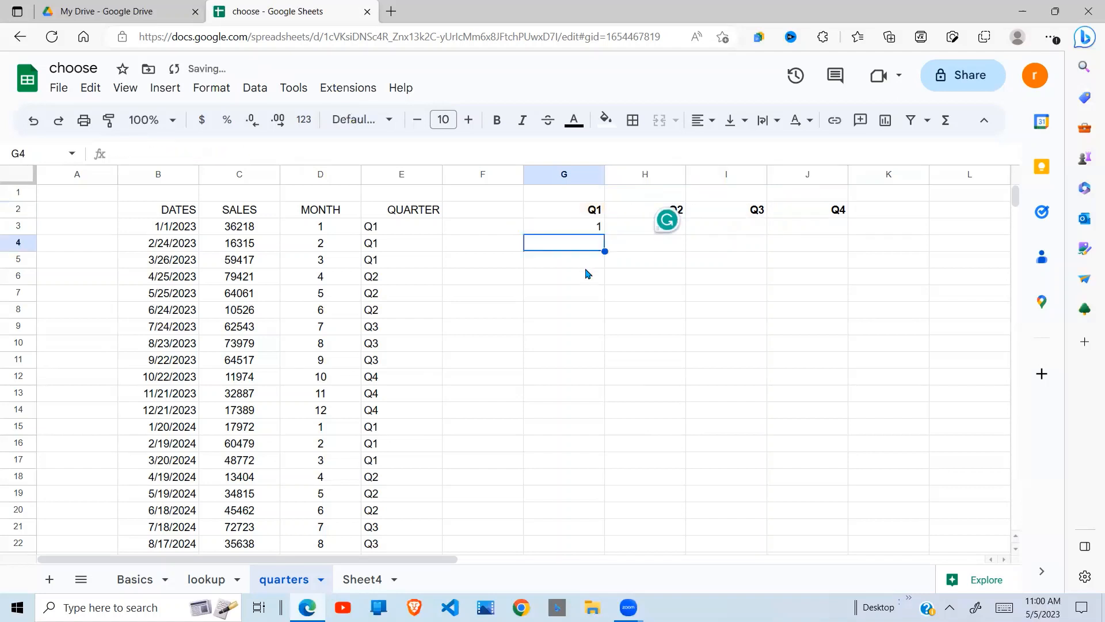
# Fill the MATCH formula from G3 across to J3.
pyautogui.click(639, 240)
pyautogui.click(597, 228)
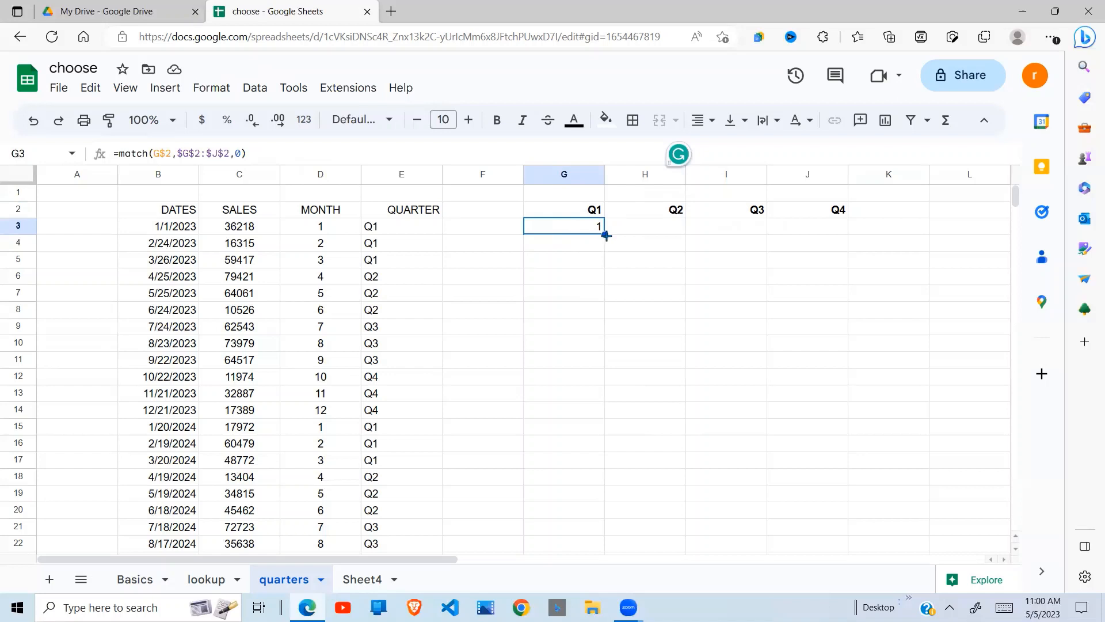
pyautogui.moveTo(606, 235); pyautogui.dragTo(823, 242)
pyautogui.click(666, 297)
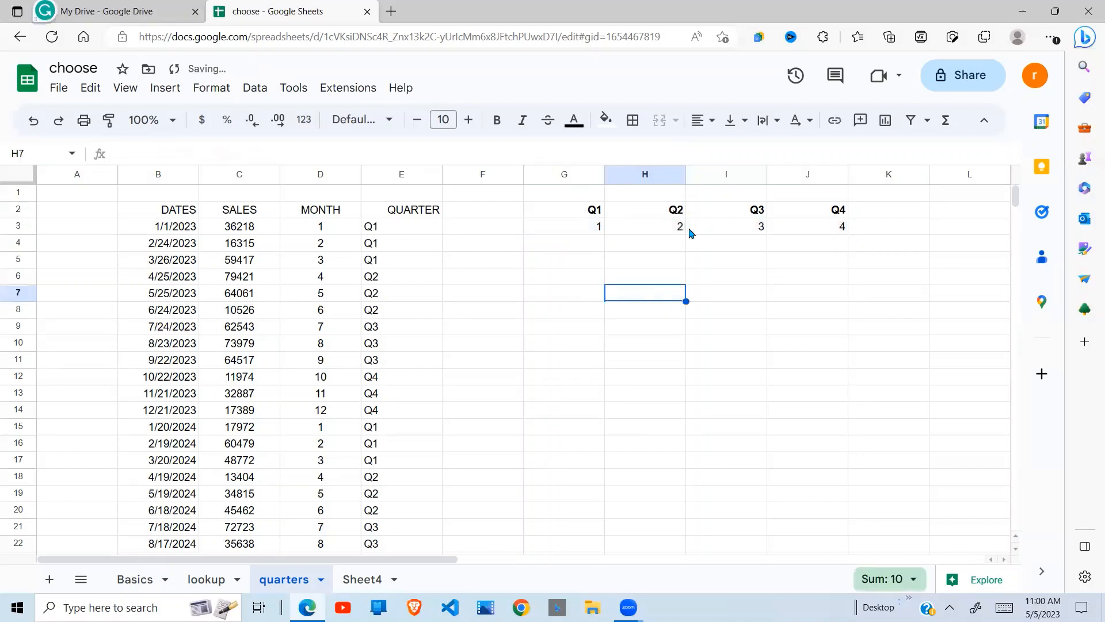
# Check the filled MATCH formulas under the Q2, Q3 and Q4 headers.
pyautogui.click(679, 229)
pyautogui.click(754, 234)
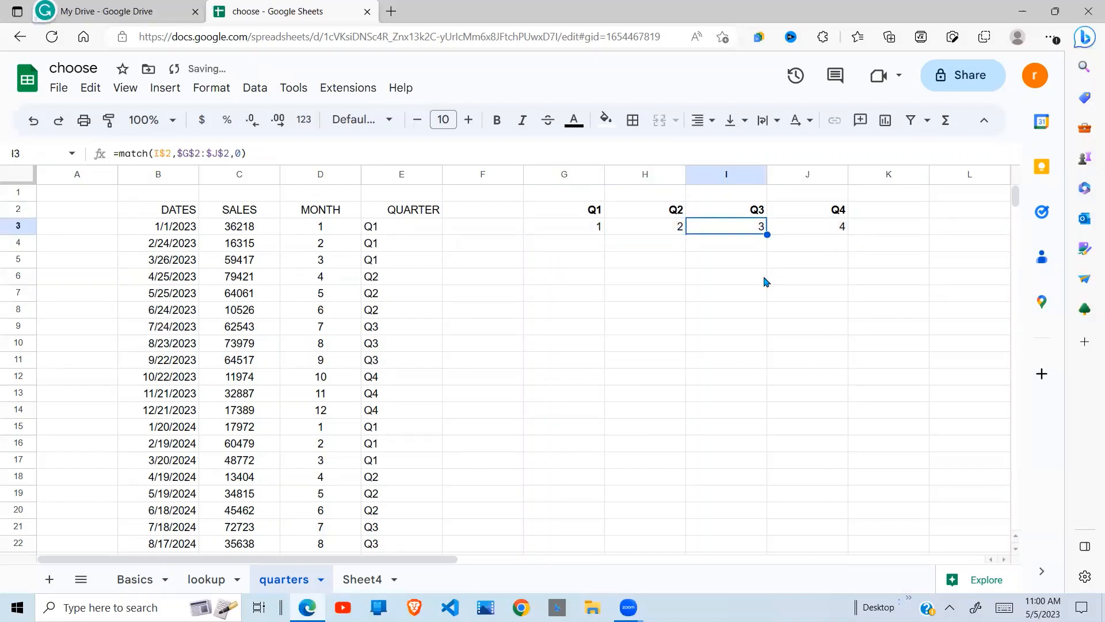
pyautogui.click(829, 231)
pyautogui.click(638, 264)
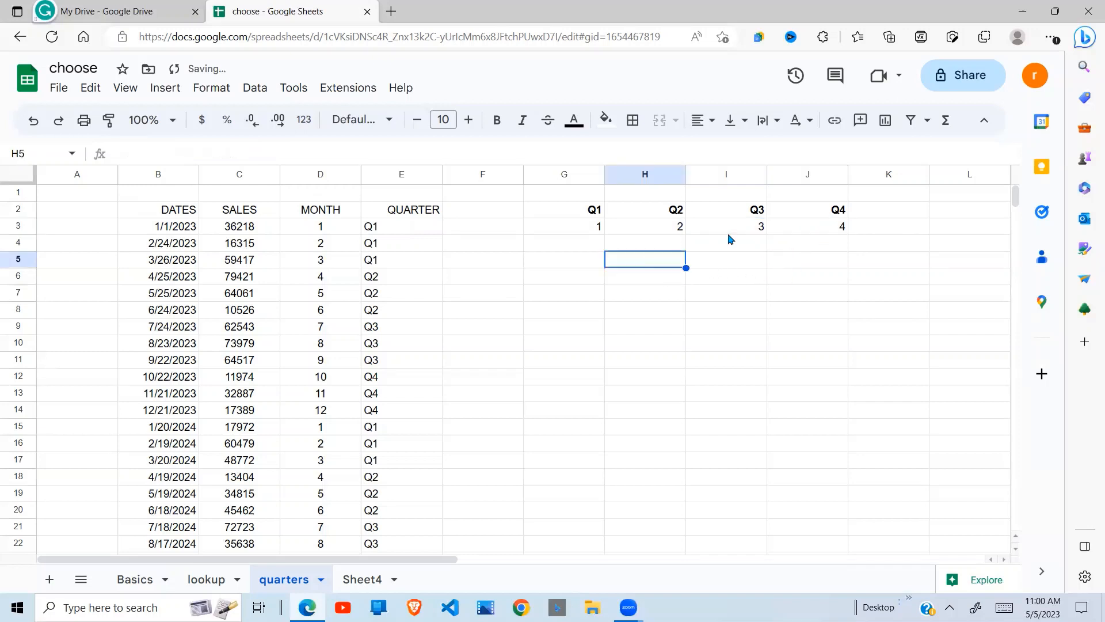
pyautogui.click(745, 230)
# Wrap the G3 MATCH expression in CHOOSE( as its index argument, followed by a comma for the first choice.
pyautogui.click(595, 233)
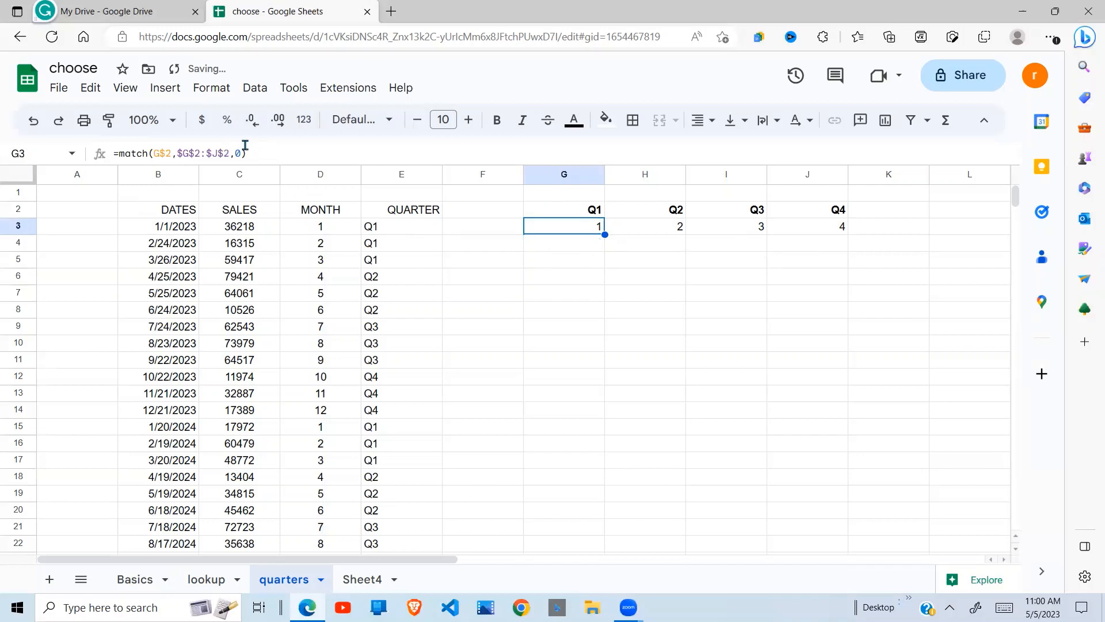
pyautogui.moveTo(253, 151); pyautogui.dragTo(117, 153)
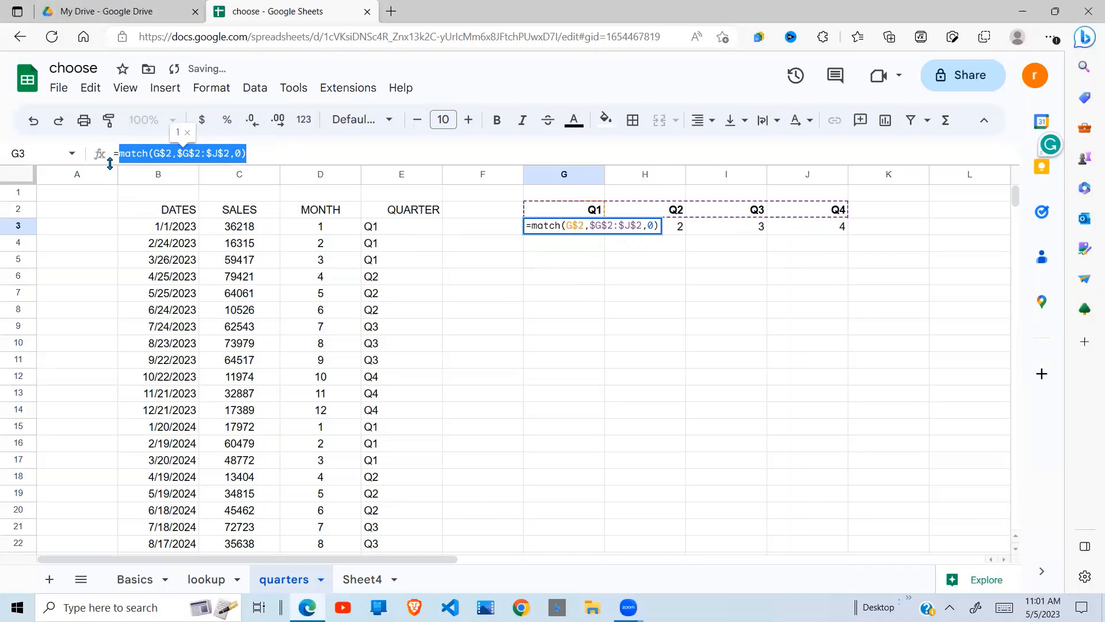
pyautogui.hotkey('ctrl', 'x')
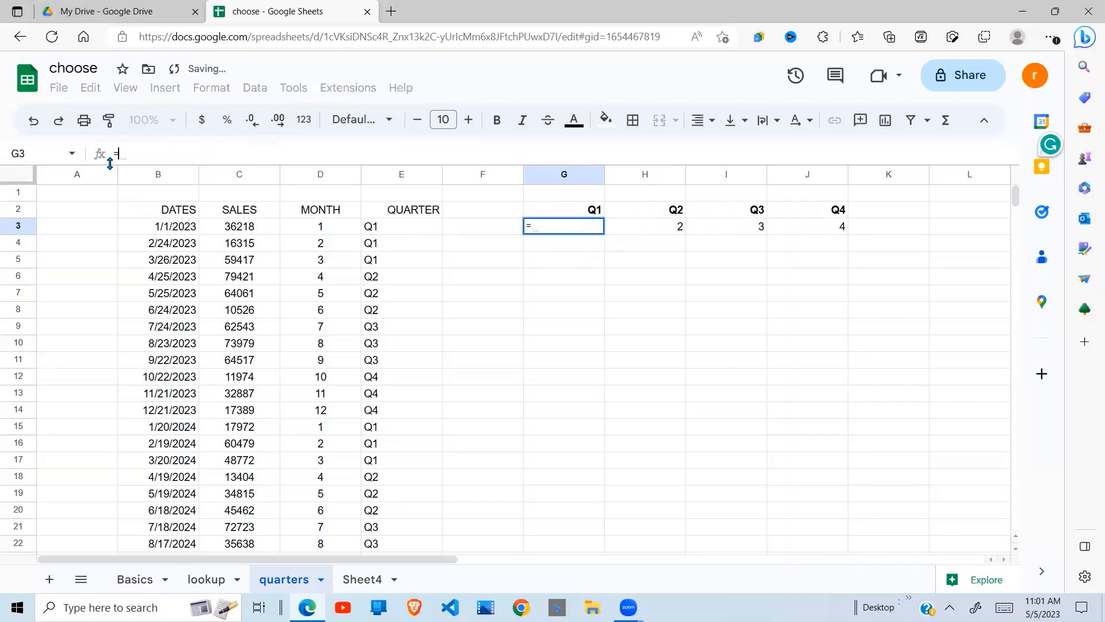
pyautogui.write('CHOOSE(')
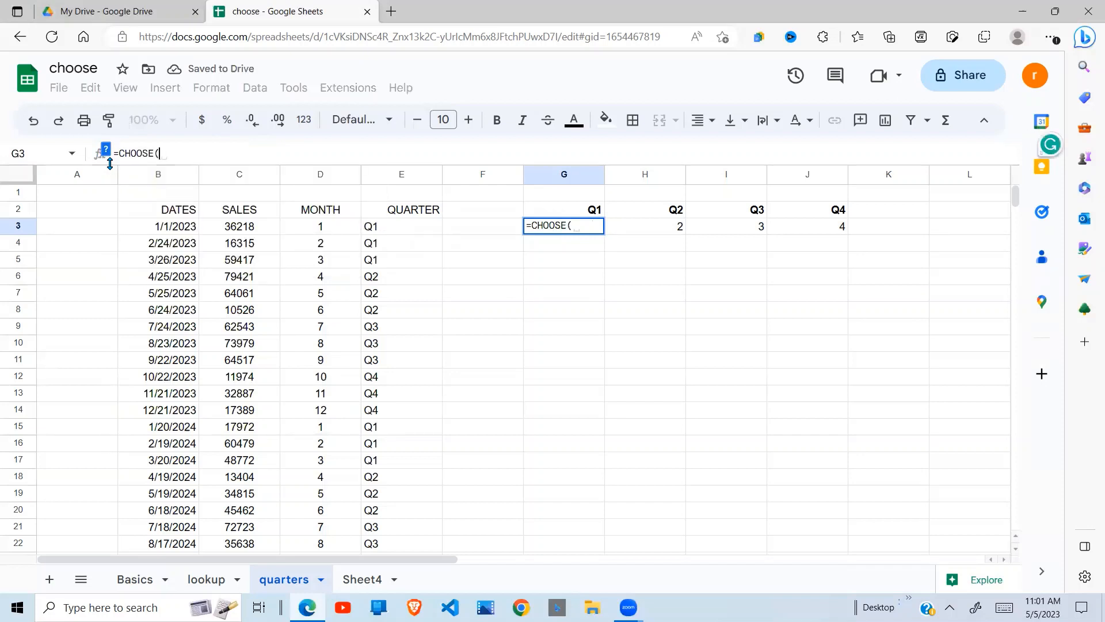
pyautogui.hotkey('ctrl', 'v')
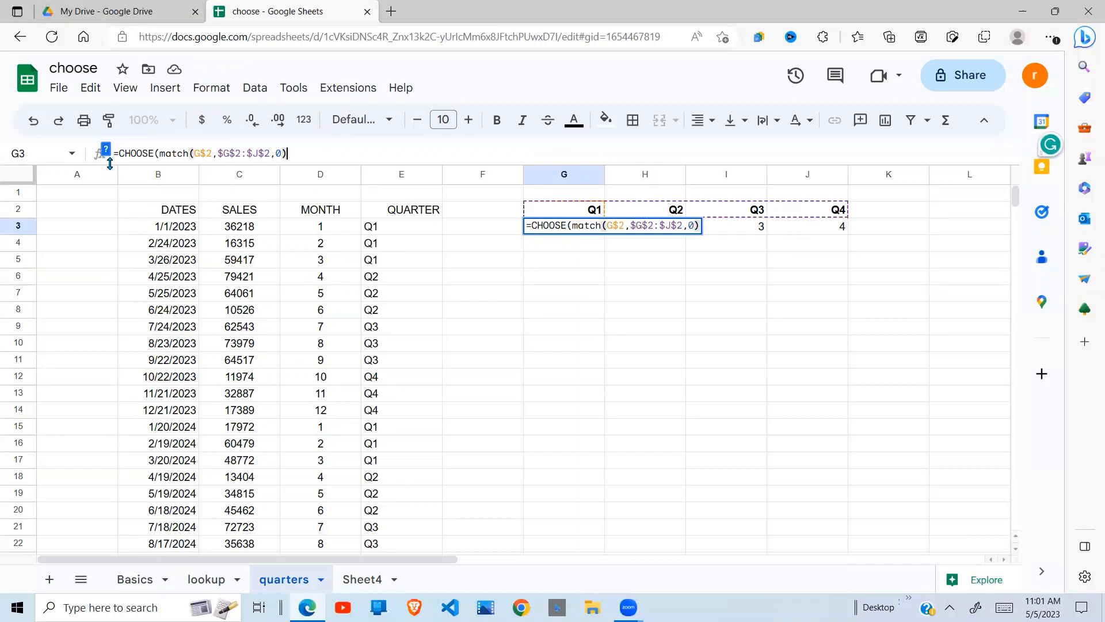
pyautogui.write(',')
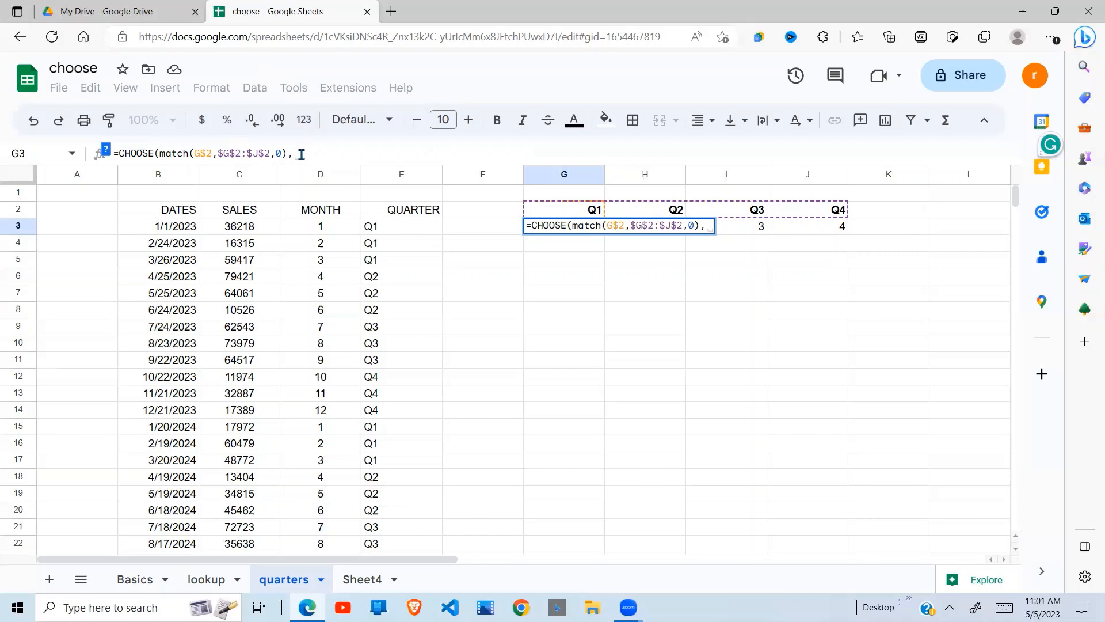
# Start a FILTER function as the first choice in G3, with the absolute sales range $C$3:$C$62 as its source.
pyautogui.write('FILTER')
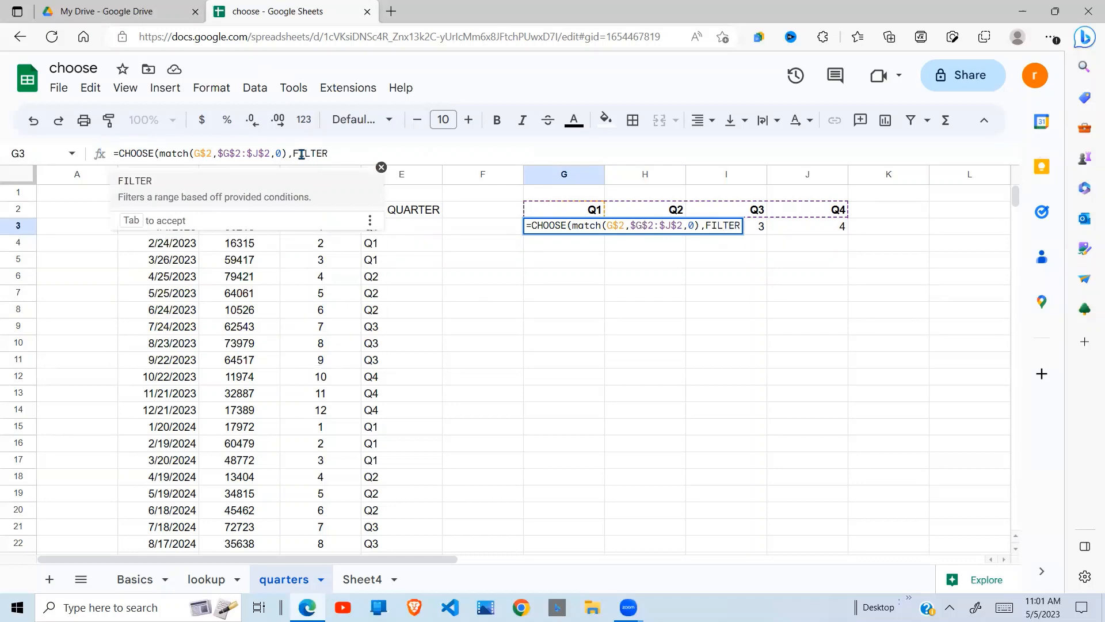
pyautogui.write('(')
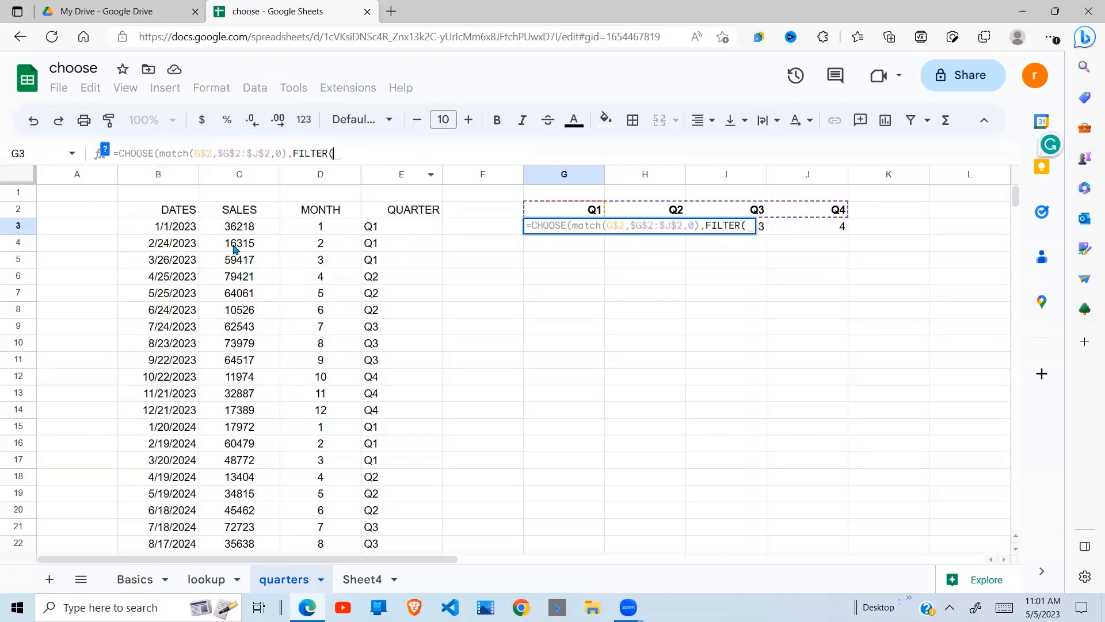
pyautogui.moveTo(250, 227); pyautogui.dragTo(247, 243)
pyautogui.moveTo(247, 291); pyautogui.dragTo(245, 317)
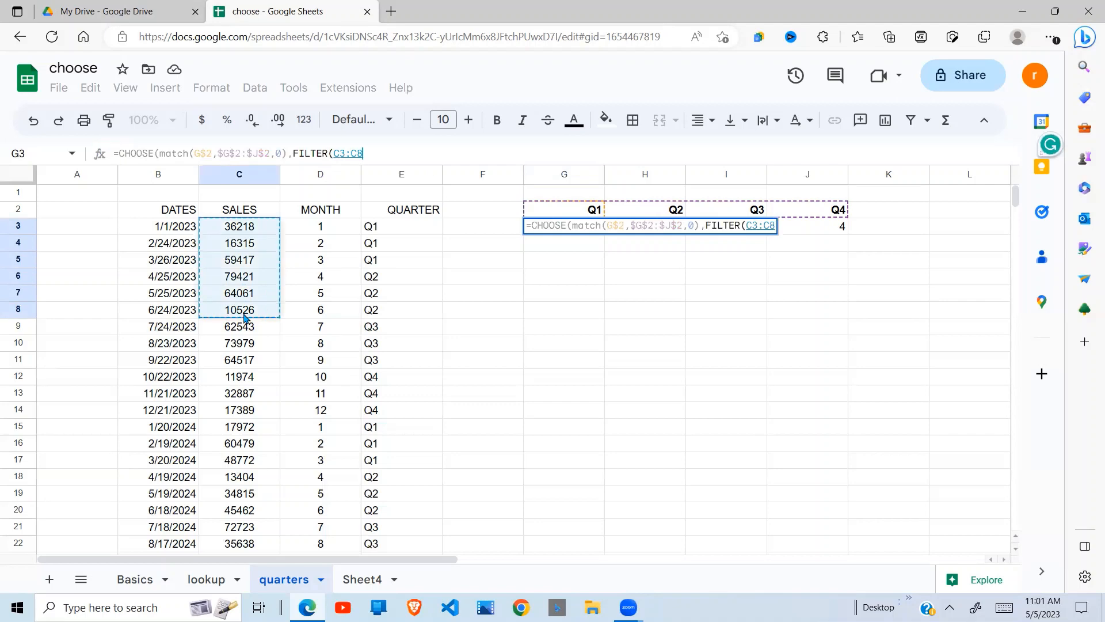
pyautogui.press('BackSpace')
pyautogui.write('62')
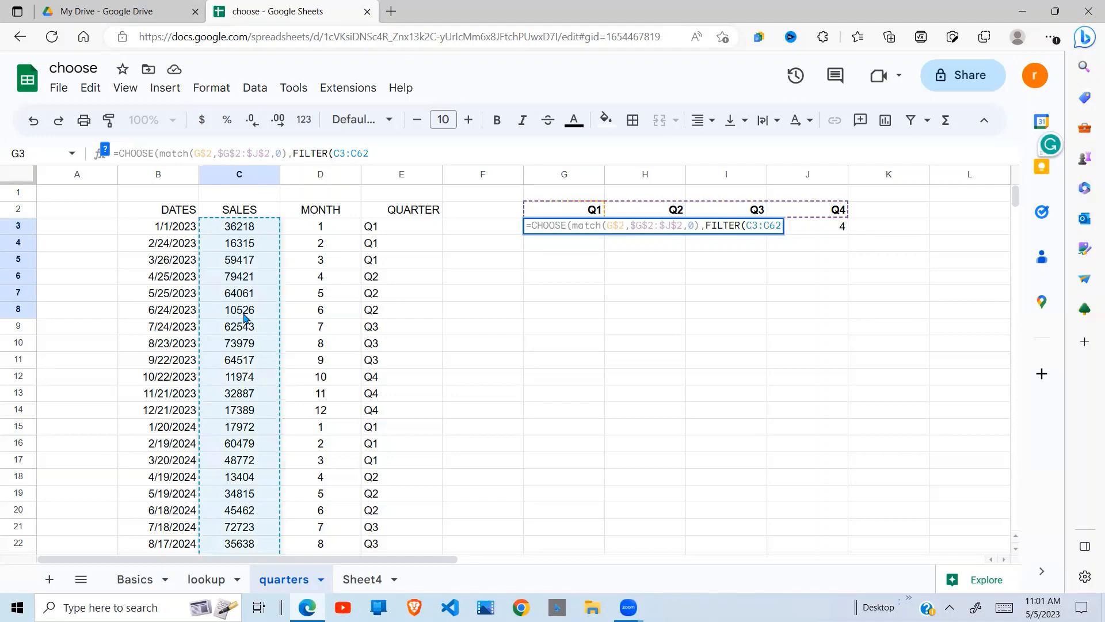
pyautogui.press('F4')
pyautogui.write(',')
# Add the absolute quarter range $E$3:$E$62 as the FILTER condition range in G3.
pyautogui.moveTo(371, 226); pyautogui.dragTo(378, 344)
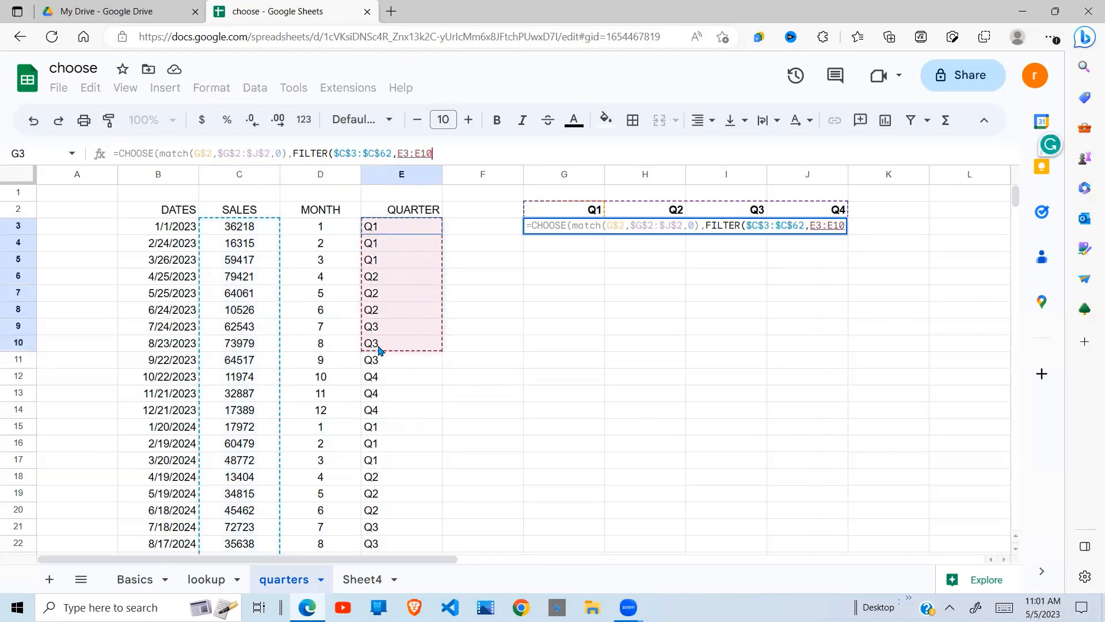
pyautogui.press('BackSpace')
pyautogui.press('BackSpace')
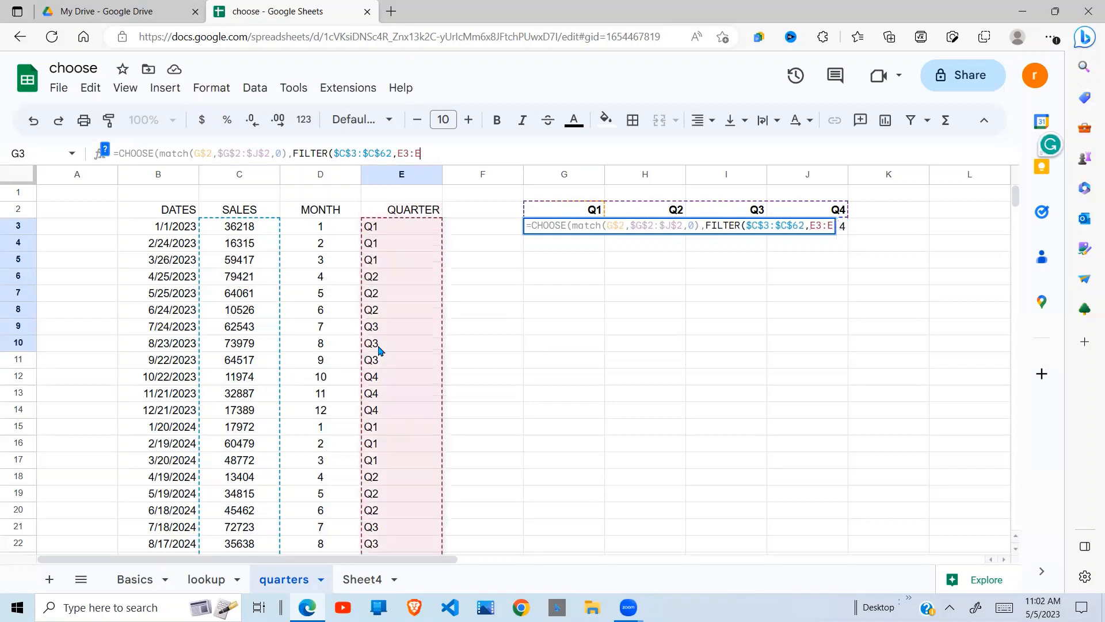
pyautogui.write('62')
pyautogui.press('F4')
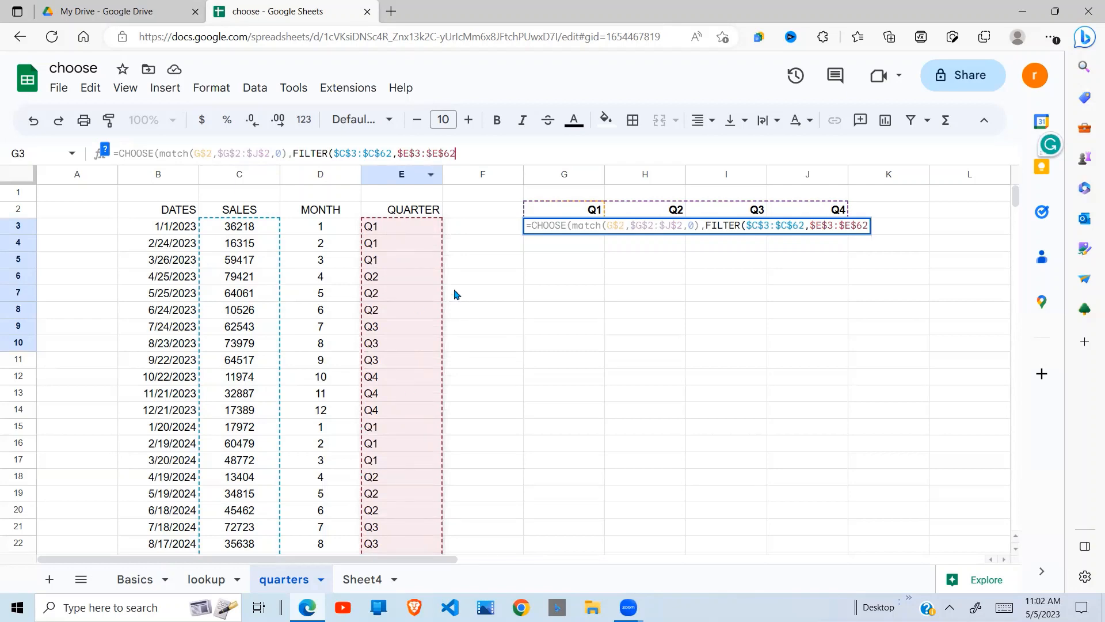
# Set the FILTER condition equal to the absolute Q1 header reference $G$2 and close the FILTER function.
pyautogui.write('=')
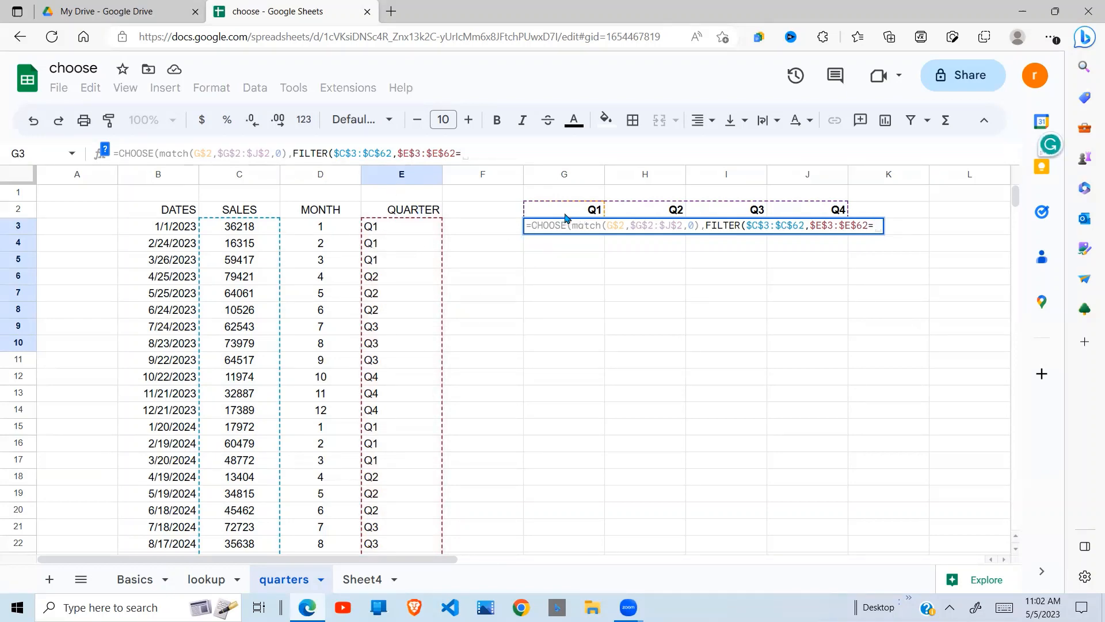
pyautogui.click(568, 215)
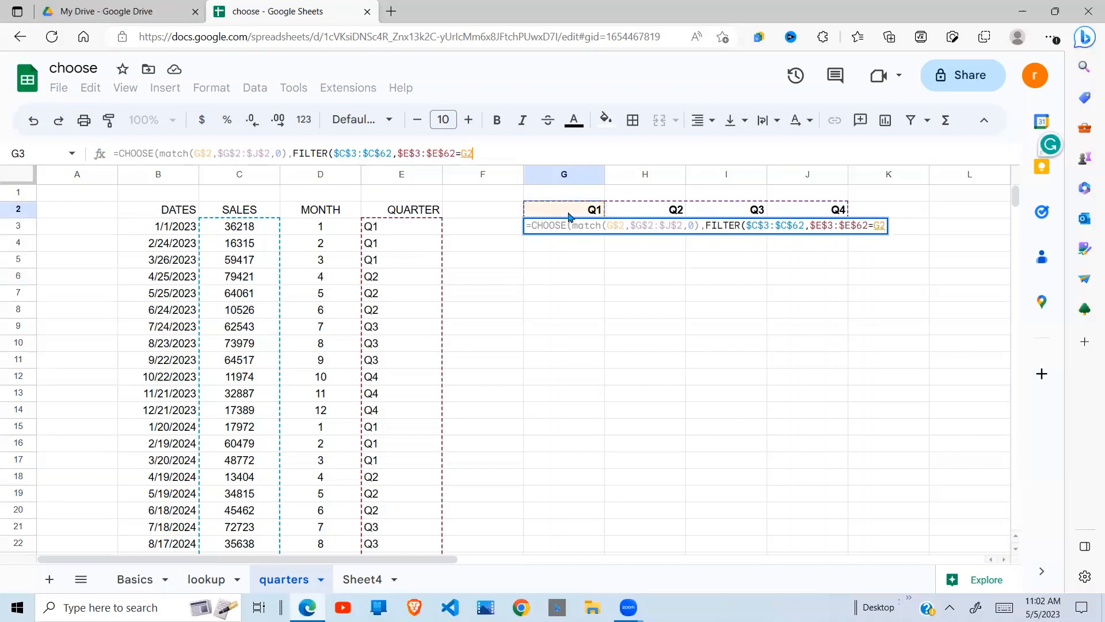
pyautogui.press('F4')
pyautogui.write(')')
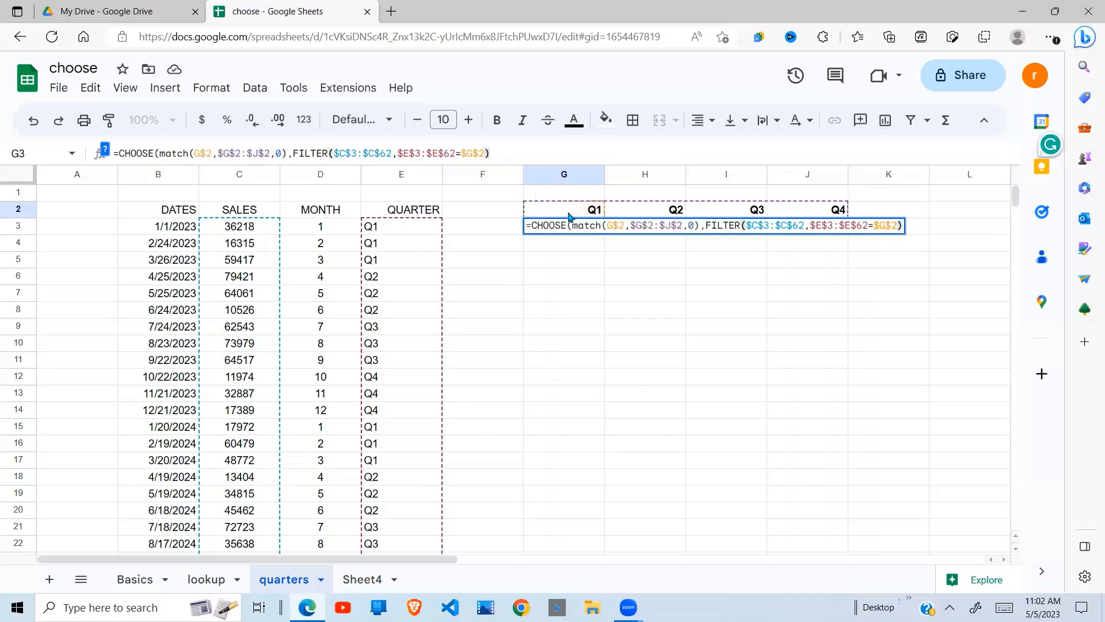
# Commit the CHOOSE, MATCH and FILTER formula in G3 to list the sales under the Q1 header.
pyautogui.press('Return')
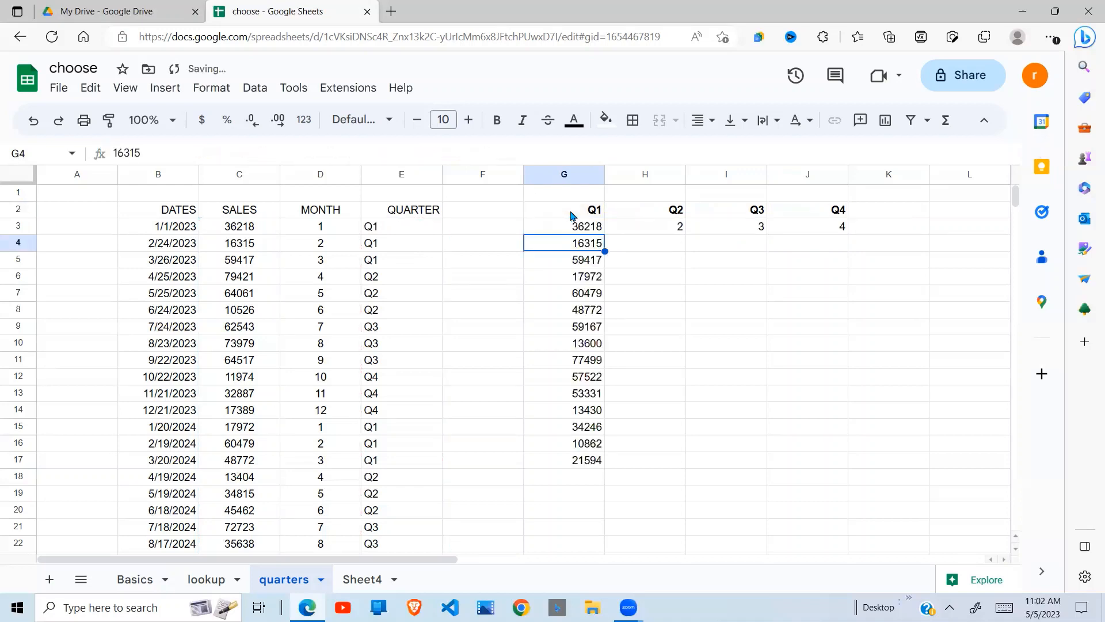
pyautogui.click(594, 229)
pyautogui.click(590, 280)
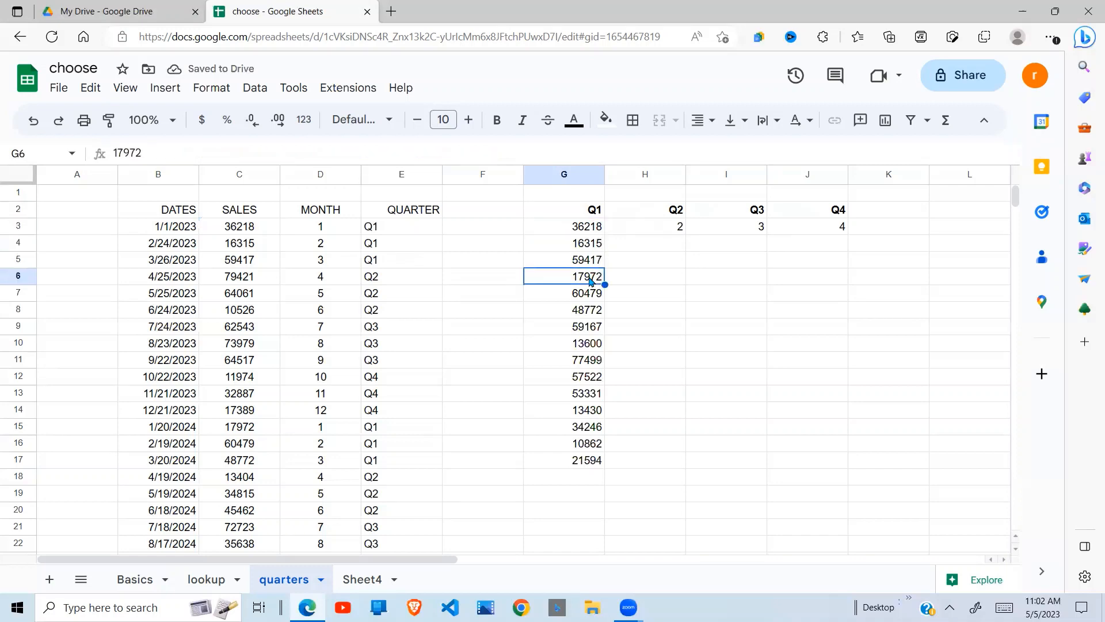
# Compare the Q1 list starting at G3 with the source Q1 sales in C3:C5 and C15:C17.
pyautogui.moveTo(252, 231); pyautogui.dragTo(252, 262)
pyautogui.click(591, 233)
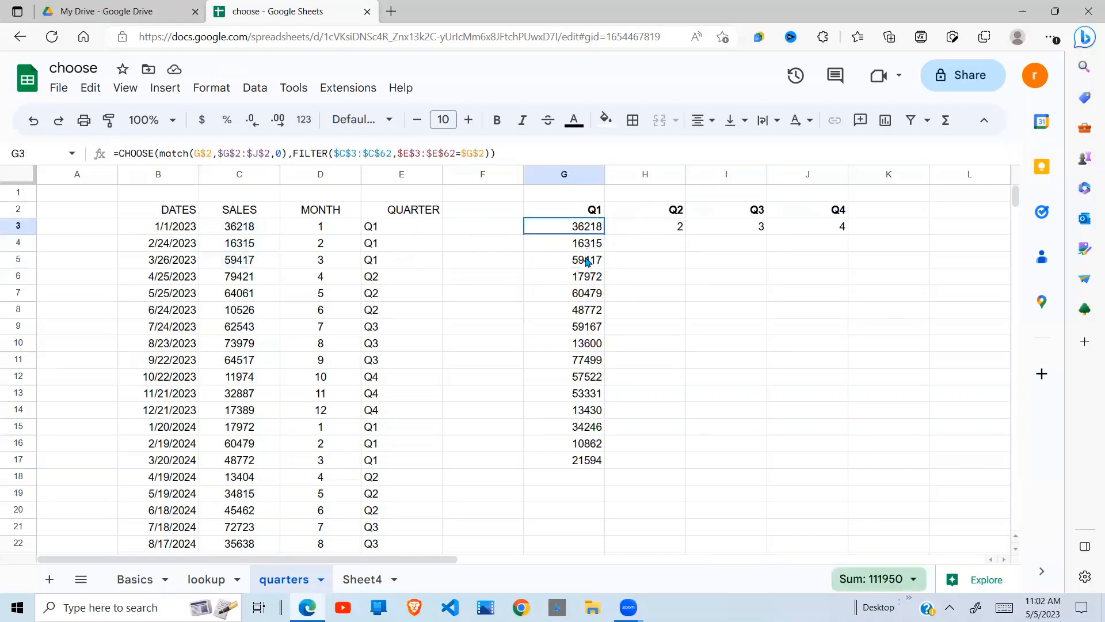
pyautogui.moveTo(587, 262); pyautogui.dragTo(588, 264)
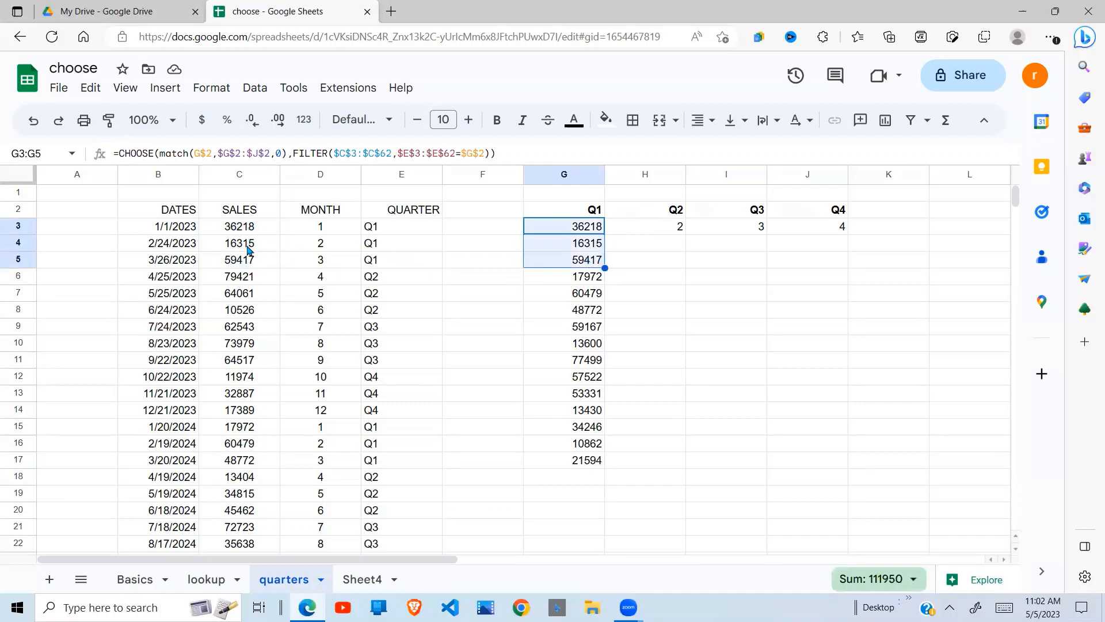
pyautogui.moveTo(242, 227); pyautogui.dragTo(248, 261)
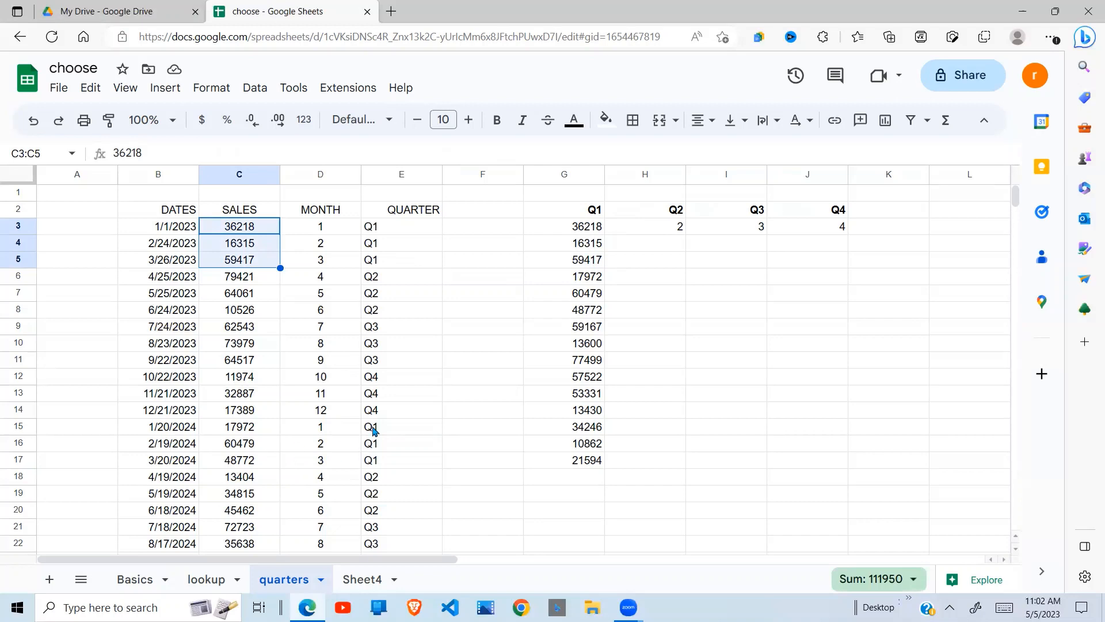
pyautogui.moveTo(255, 433); pyautogui.dragTo(242, 473)
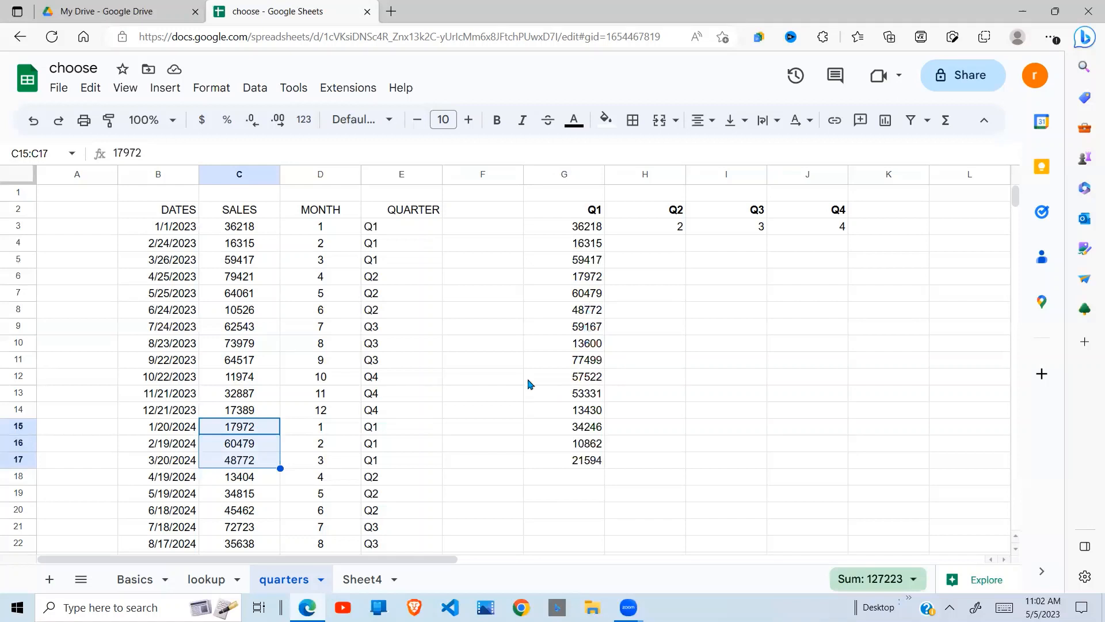
pyautogui.click(571, 410)
# Copy the FILTER function in G3 as the second CHOOSE choice, with its header reference set to $H$2.
pyautogui.click(581, 230)
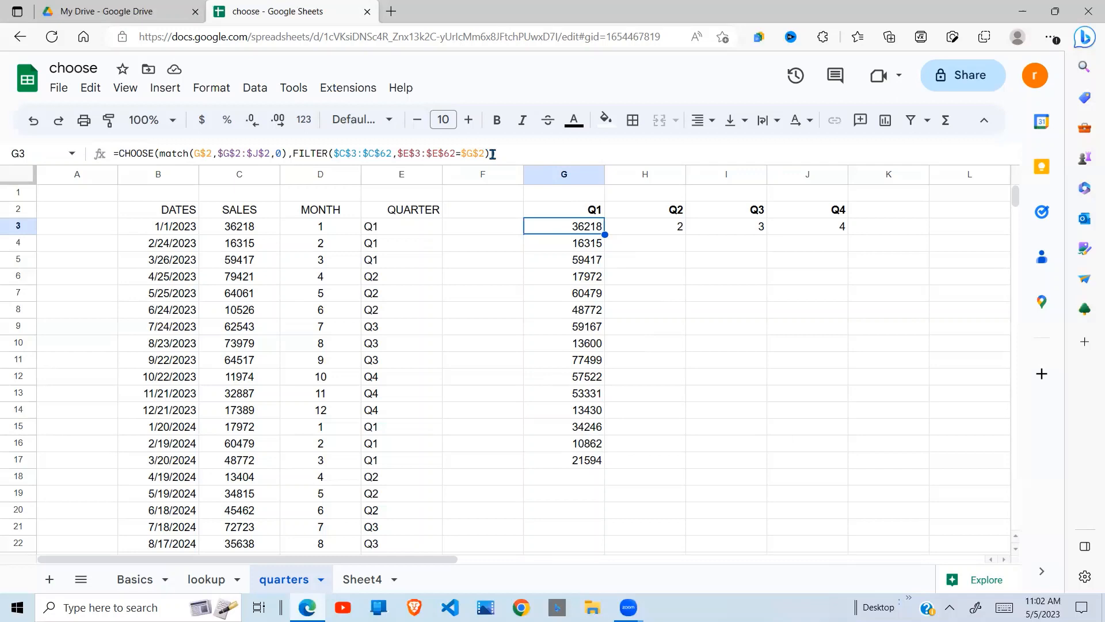
pyautogui.click(492, 154)
pyautogui.moveTo(490, 154); pyautogui.dragTo(293, 154)
pyautogui.hotkey('ctrl', 'c')
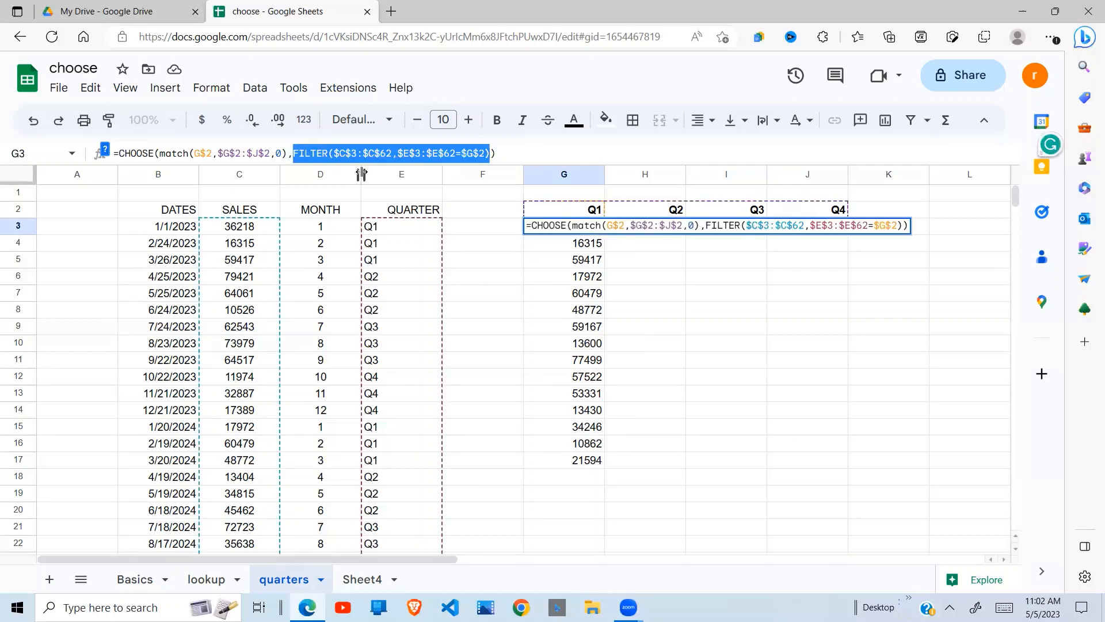
pyautogui.click(490, 154)
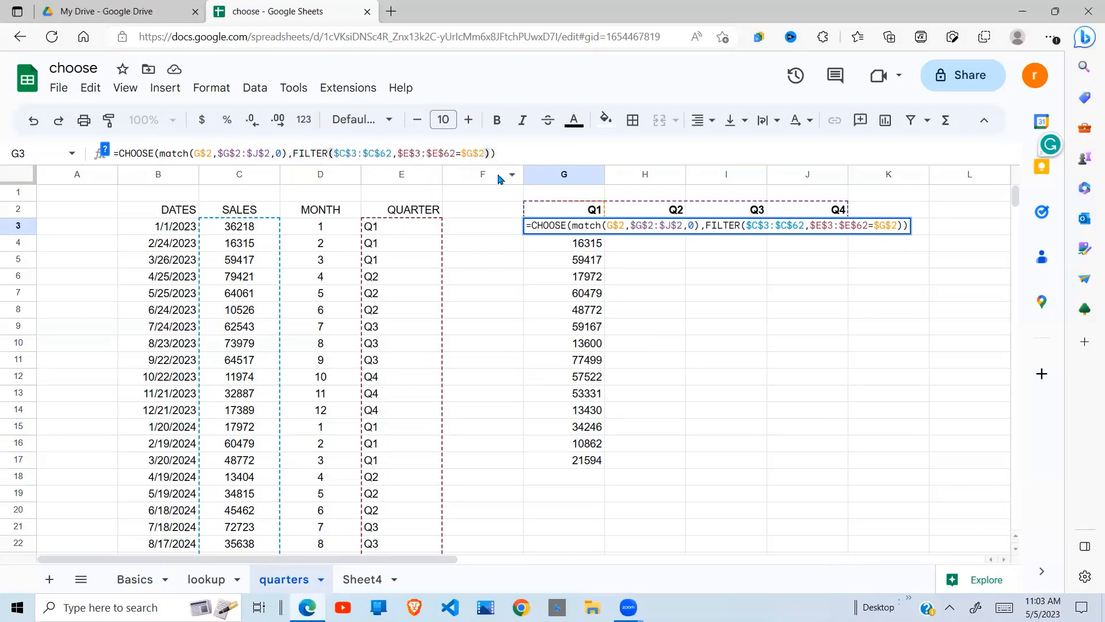
pyautogui.write(',')
pyautogui.hotkey('ctrl', 'v')
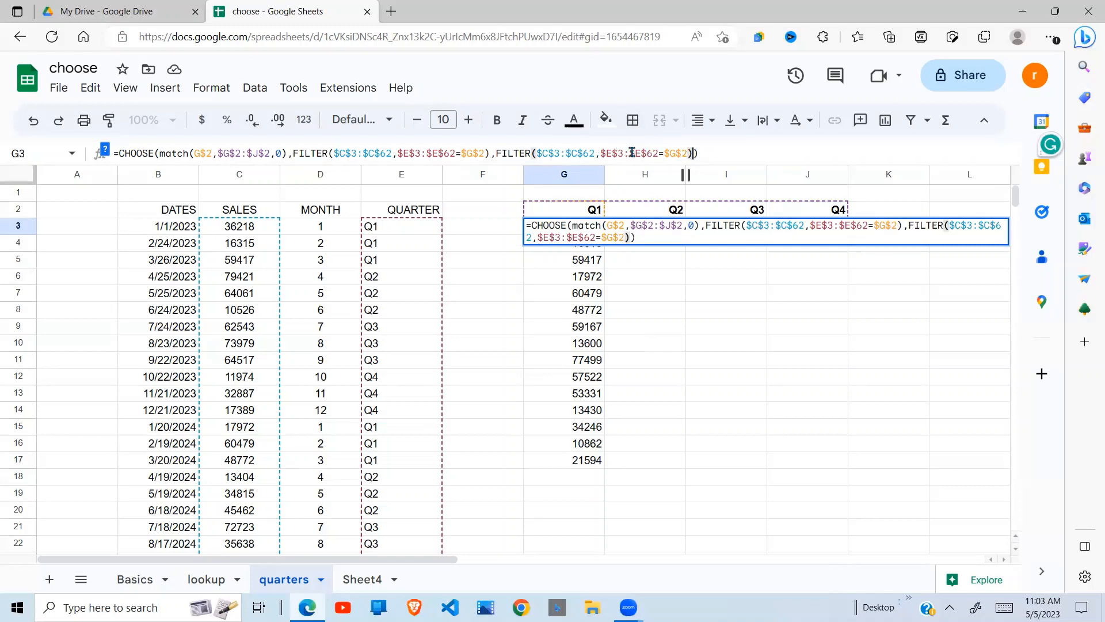
pyautogui.click(677, 155)
pyautogui.press('BackSpace')
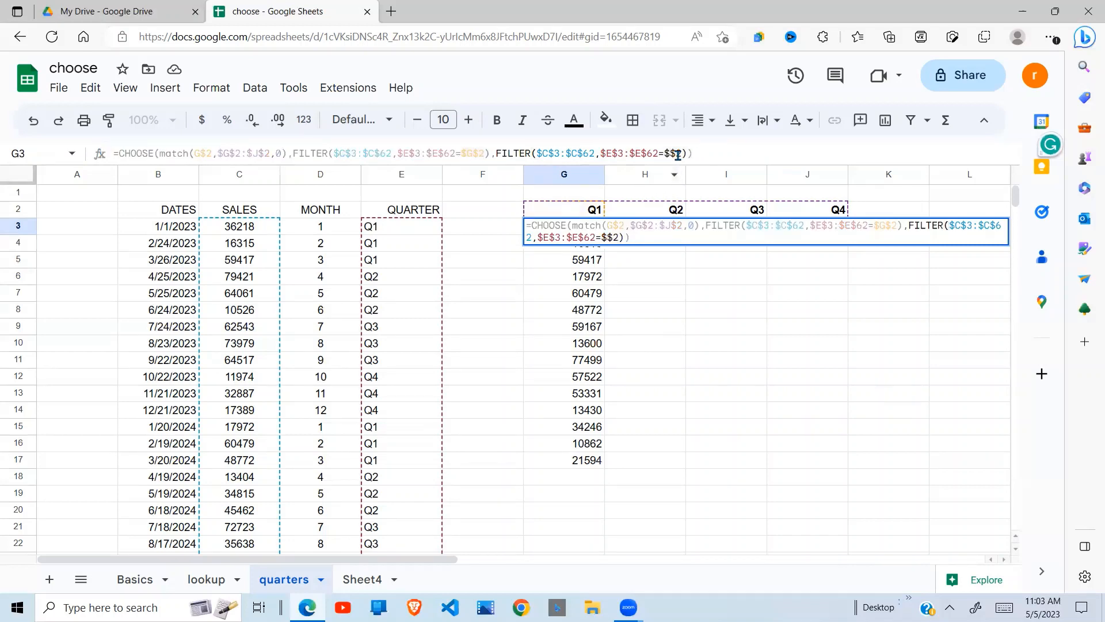
pyautogui.write('H')
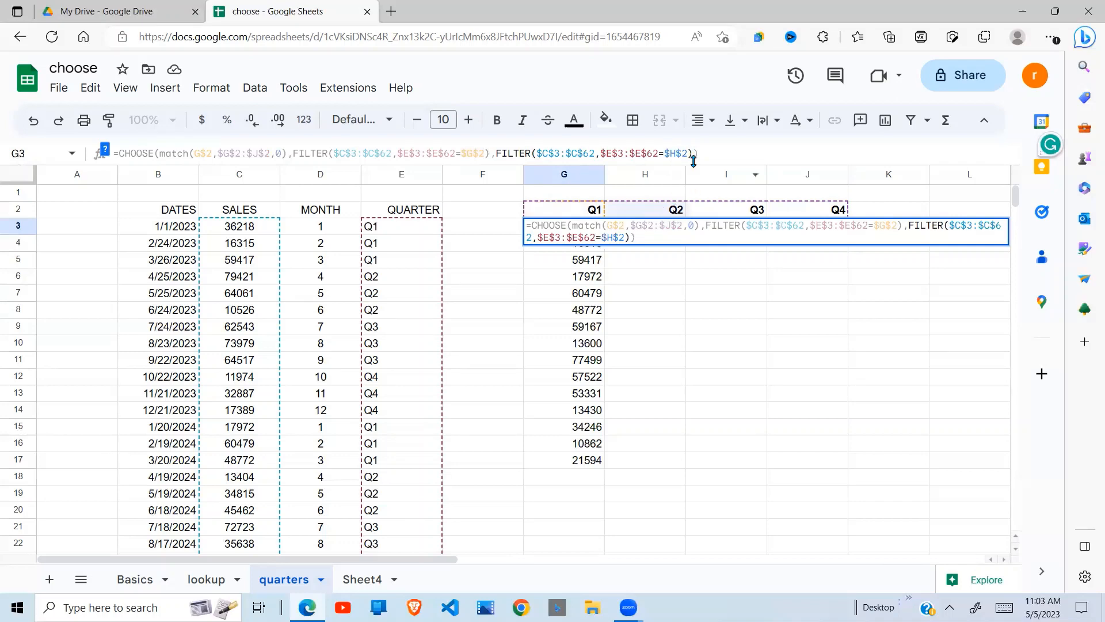
# Add another copy of the FILTER function as the third choice in G3, with its header reference entered as $1$2.
pyautogui.click(692, 153)
pyautogui.write(',')
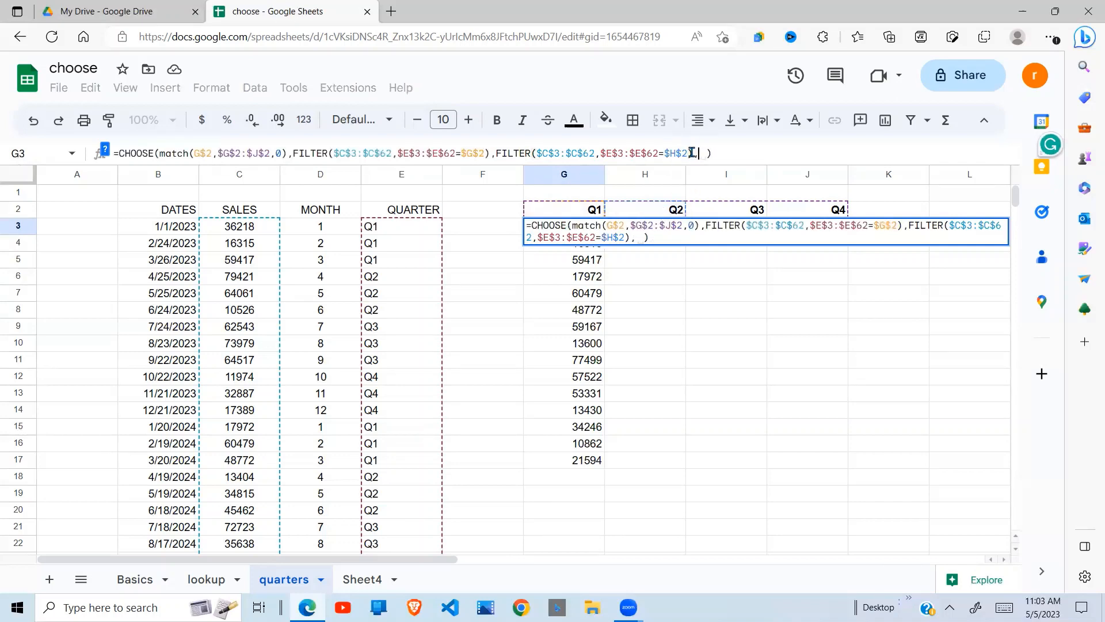
pyautogui.hotkey('ctrl', 'v')
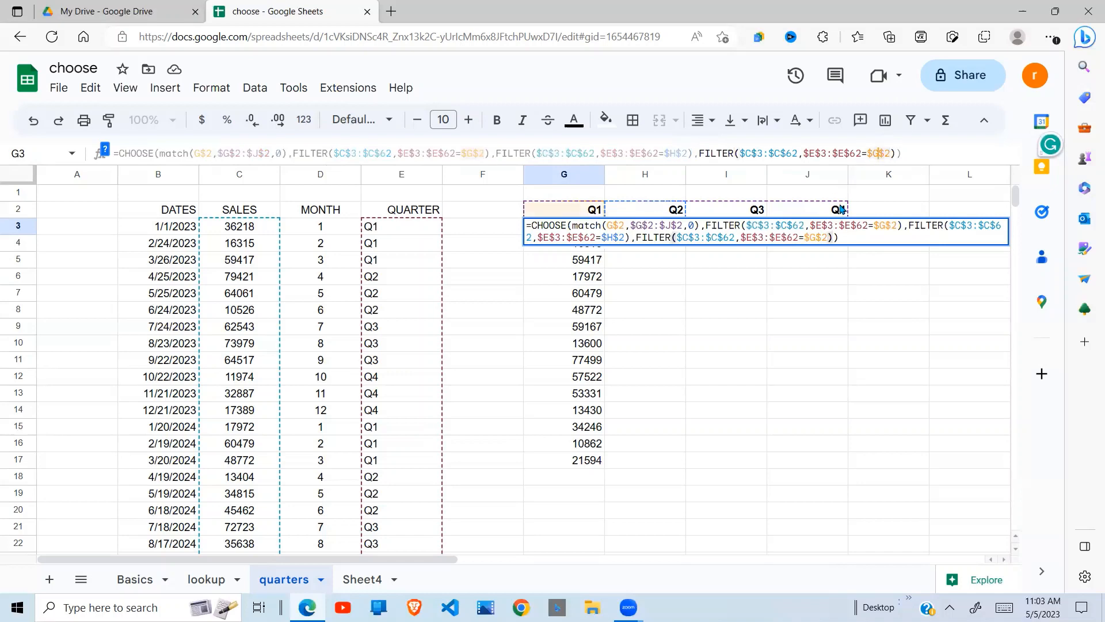
pyautogui.press('BackSpace')
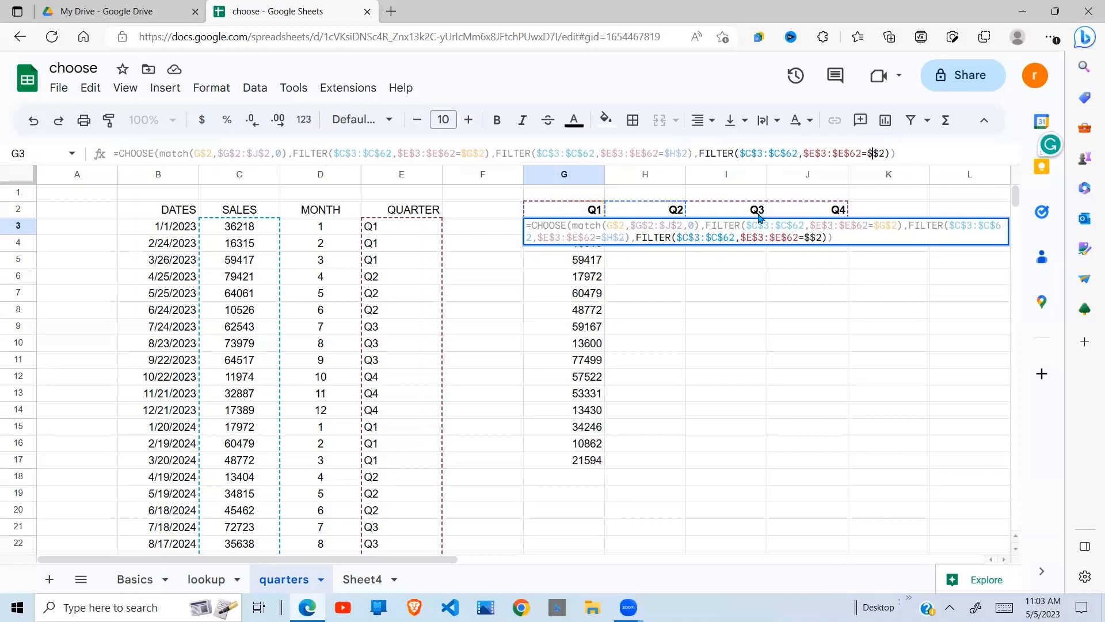
pyautogui.write('1')
# Add the FILTER function as the fourth choice in G3, set its header reference to $J$2, and commit the formula.
pyautogui.click(894, 153)
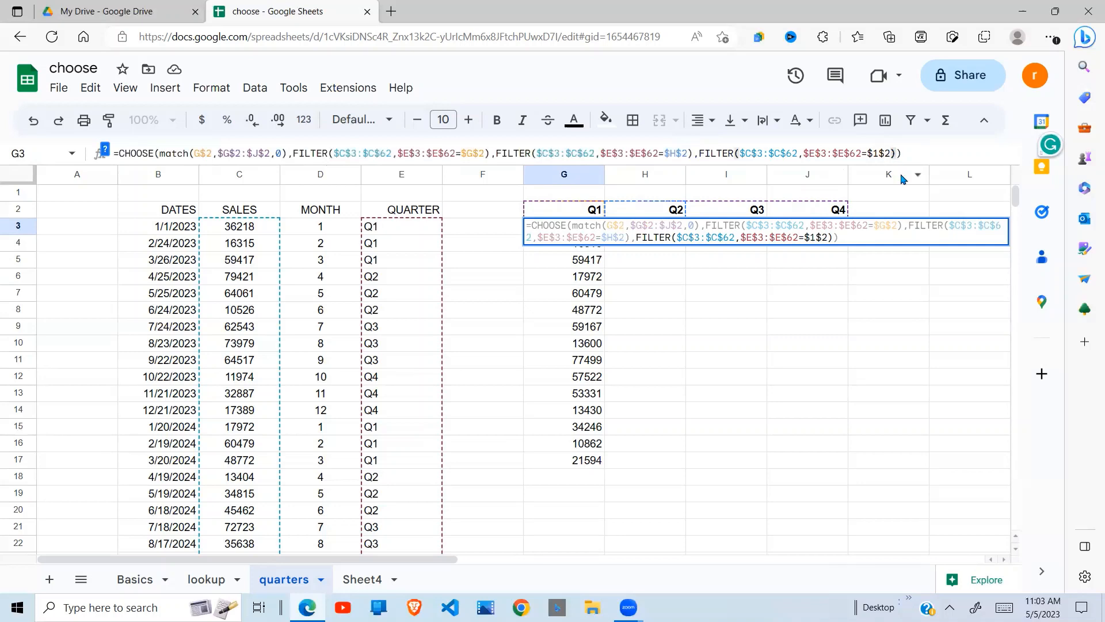
pyautogui.write(',')
pyautogui.hotkey('ctrl', 'v')
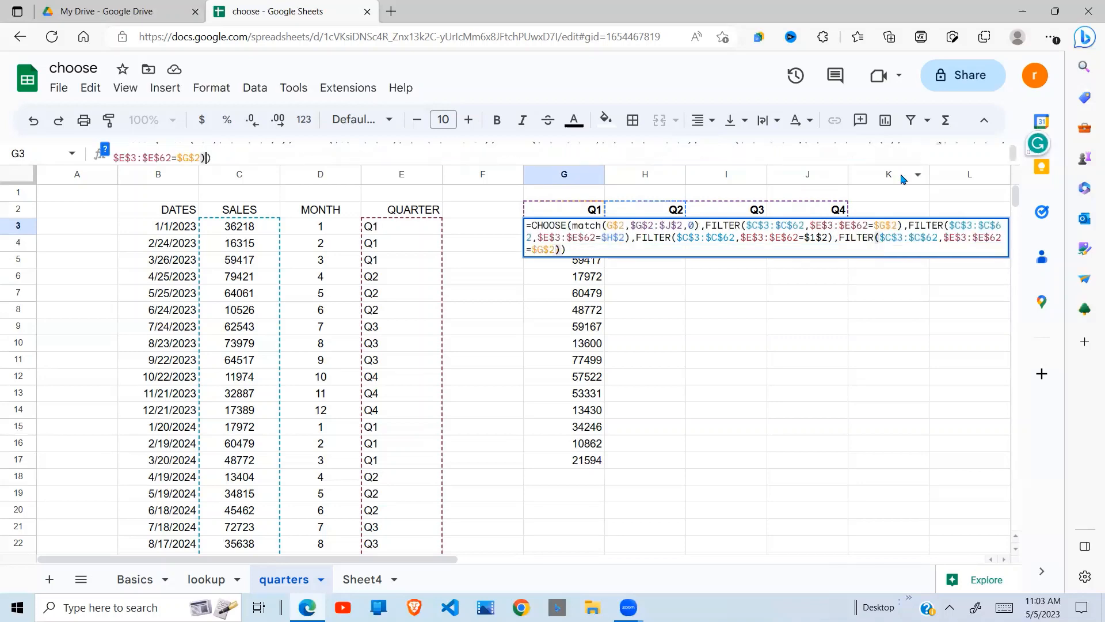
pyautogui.click(543, 252)
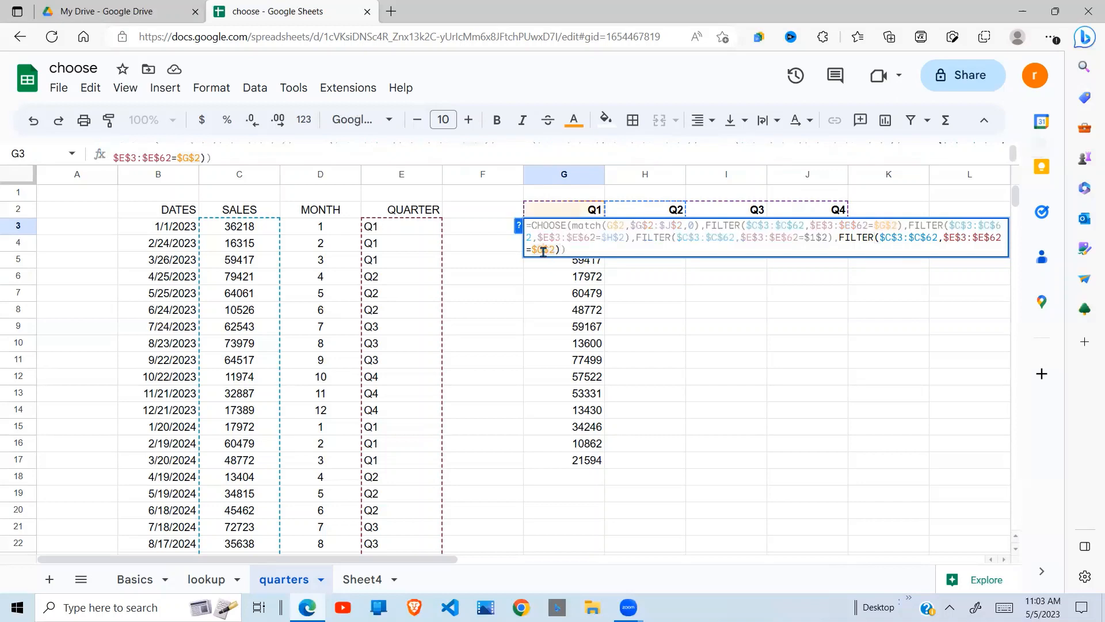
pyautogui.press('BackSpace')
pyautogui.write('J')
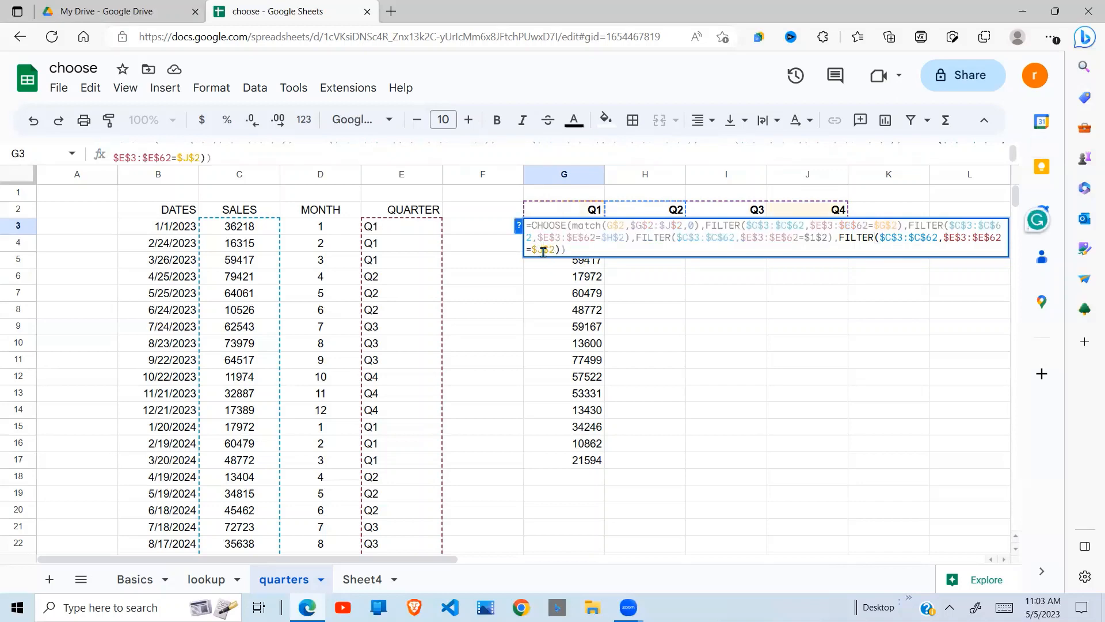
pyautogui.press('Return')
# Correct the header reference in the third FILTER choice of G3 to $I$2.
pyautogui.click(587, 219)
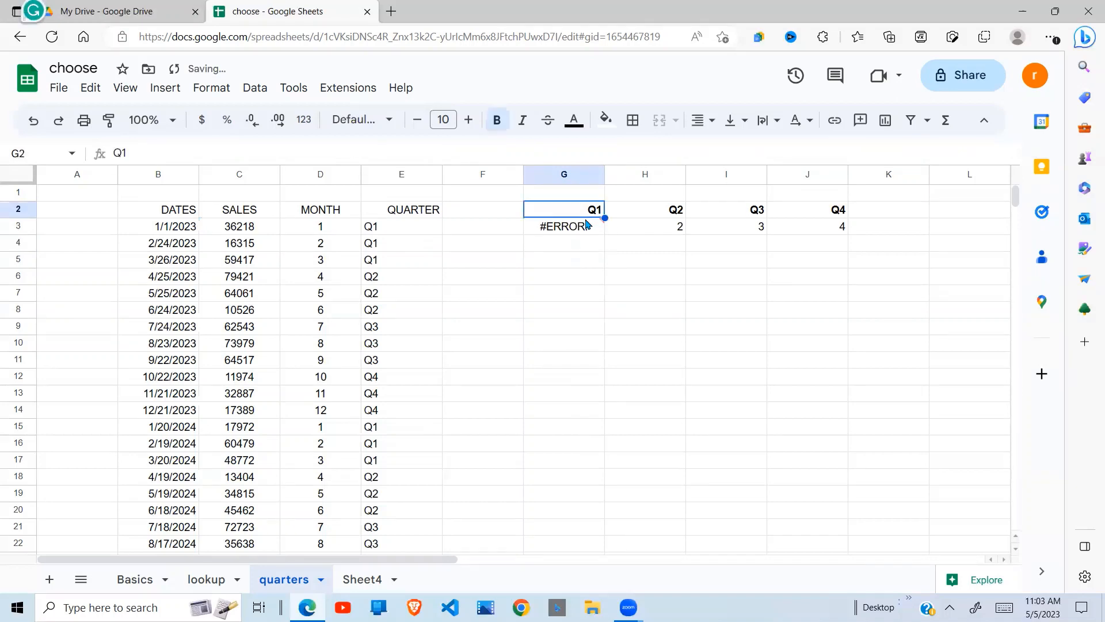
pyautogui.click(572, 228)
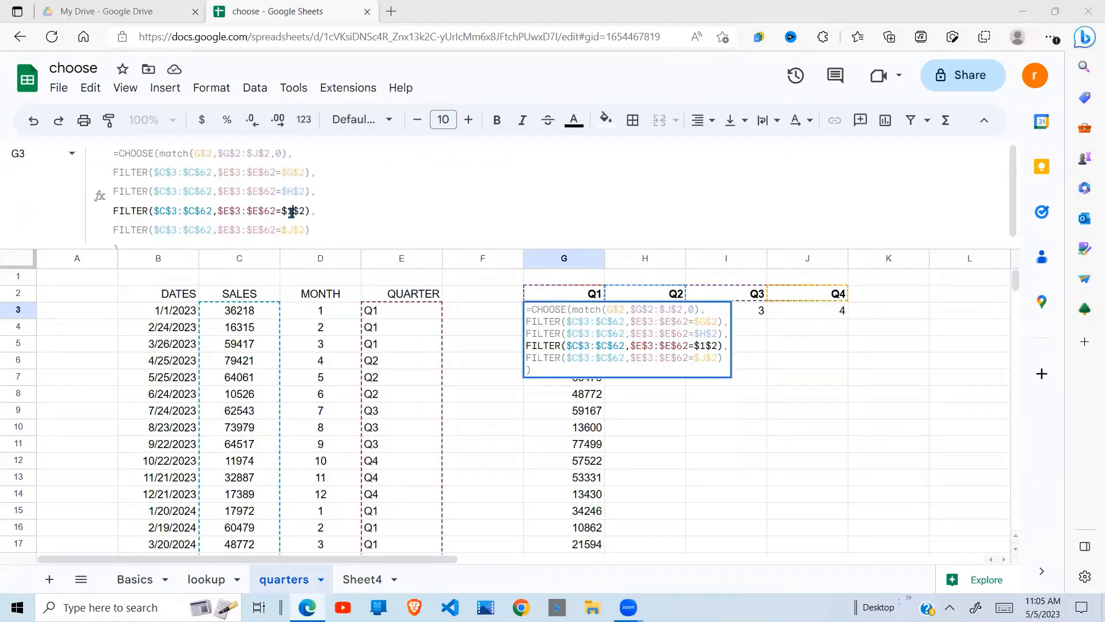
pyautogui.write('I')
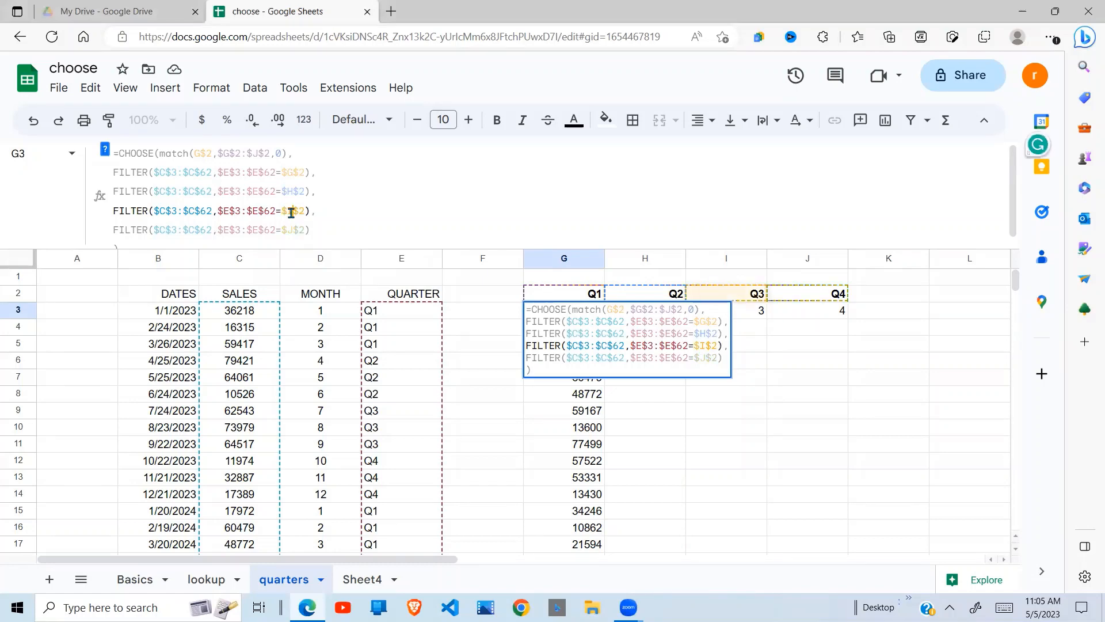
pyautogui.press('Return')
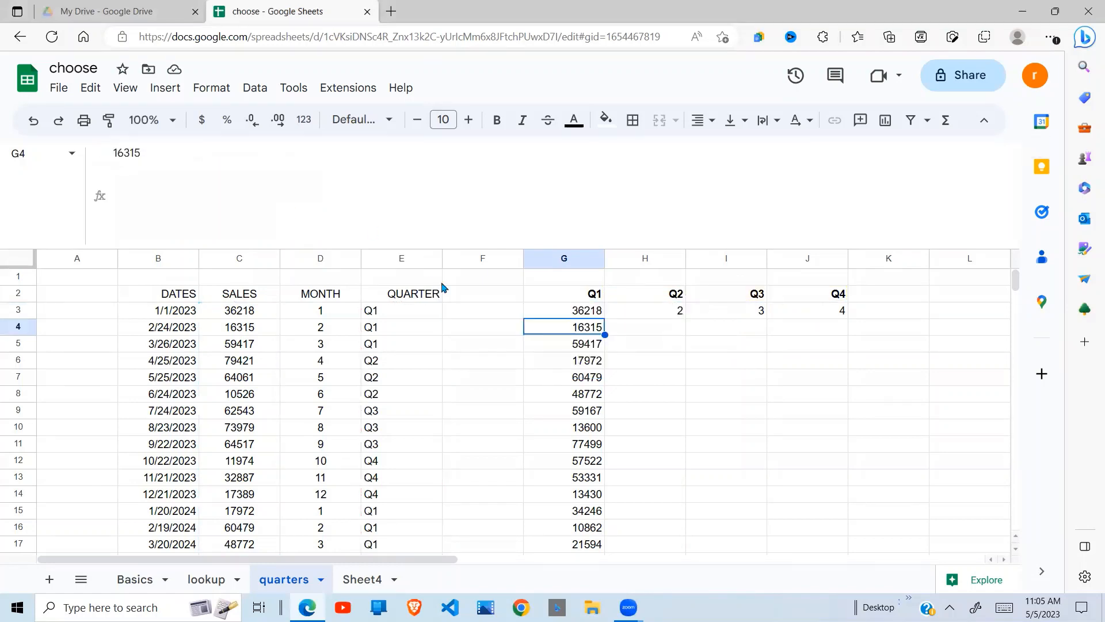
# Fill the G3 formula across G3:J3 to list the sales under all four quarter headers.
pyautogui.click(586, 313)
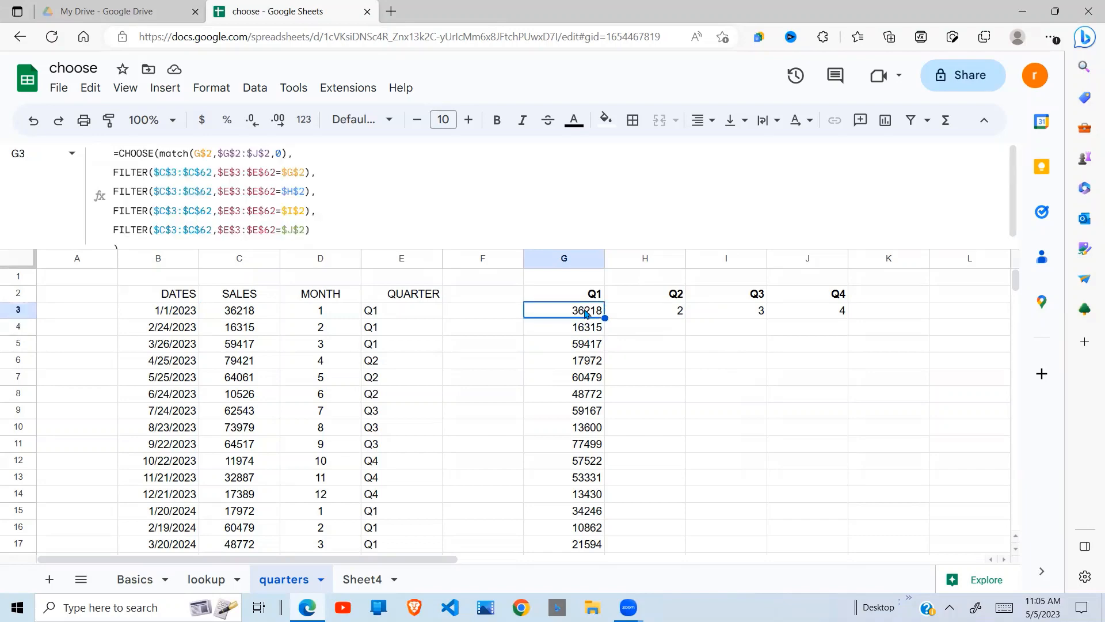
pyautogui.hotkey('shift', 'Right')
pyautogui.hotkey('shift', 'Right')
pyautogui.hotkey('shift', 'Right')
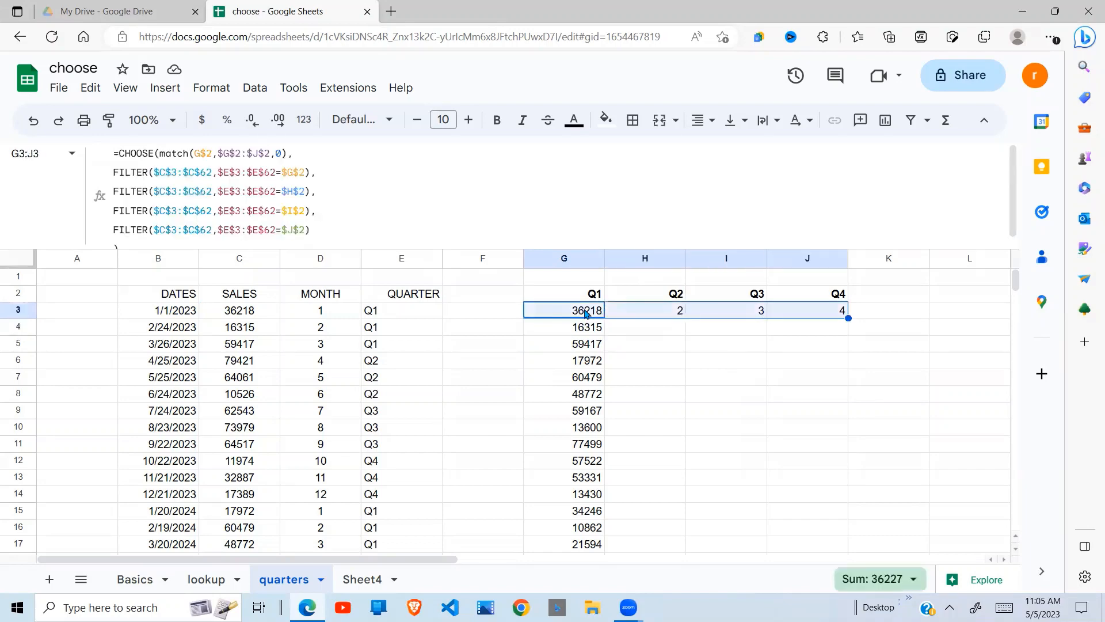
pyautogui.hotkey('ctrl', 'Return')
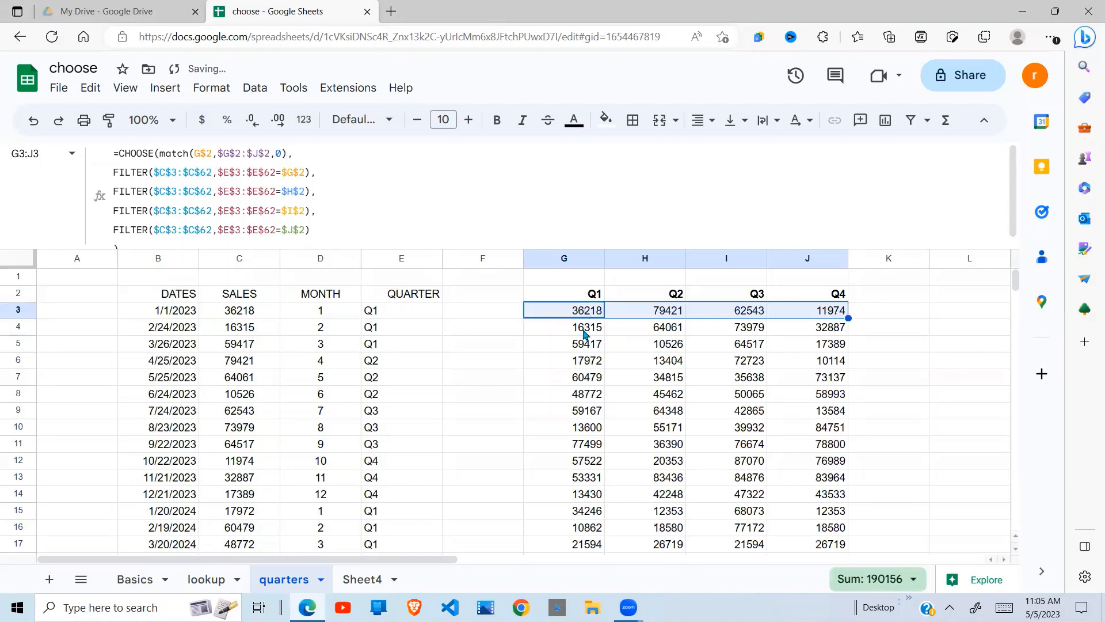
# Compare the Q2 list in H3:H5 with the source Q2 rows in E6:E8 and their sales in C6:C8.
pyautogui.click(660, 363)
pyautogui.click(699, 315)
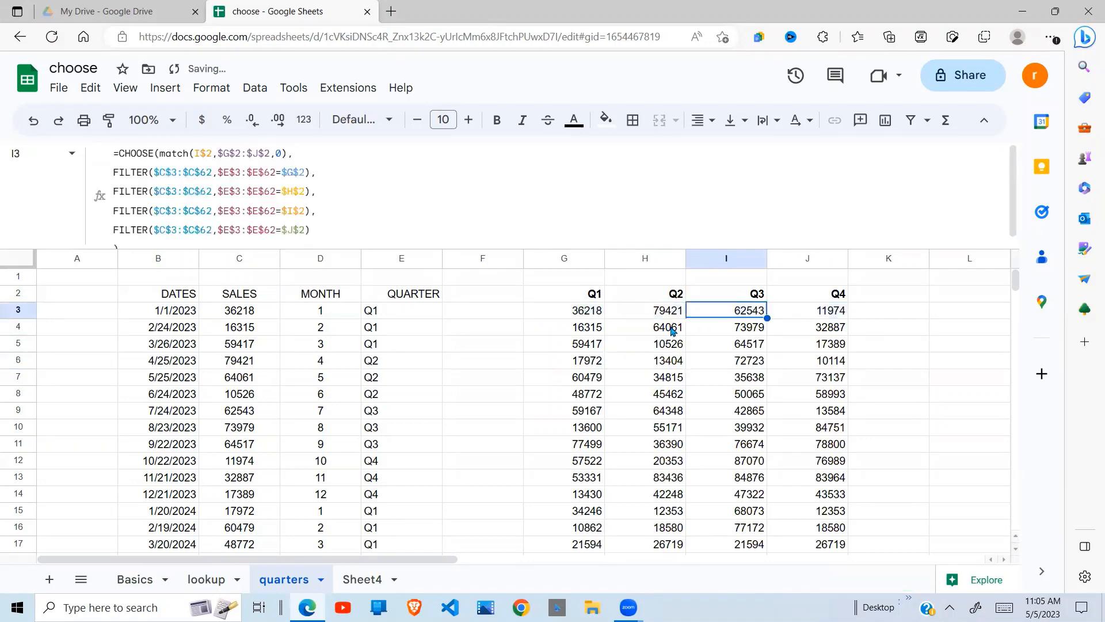
pyautogui.moveTo(671, 316); pyautogui.dragTo(674, 346)
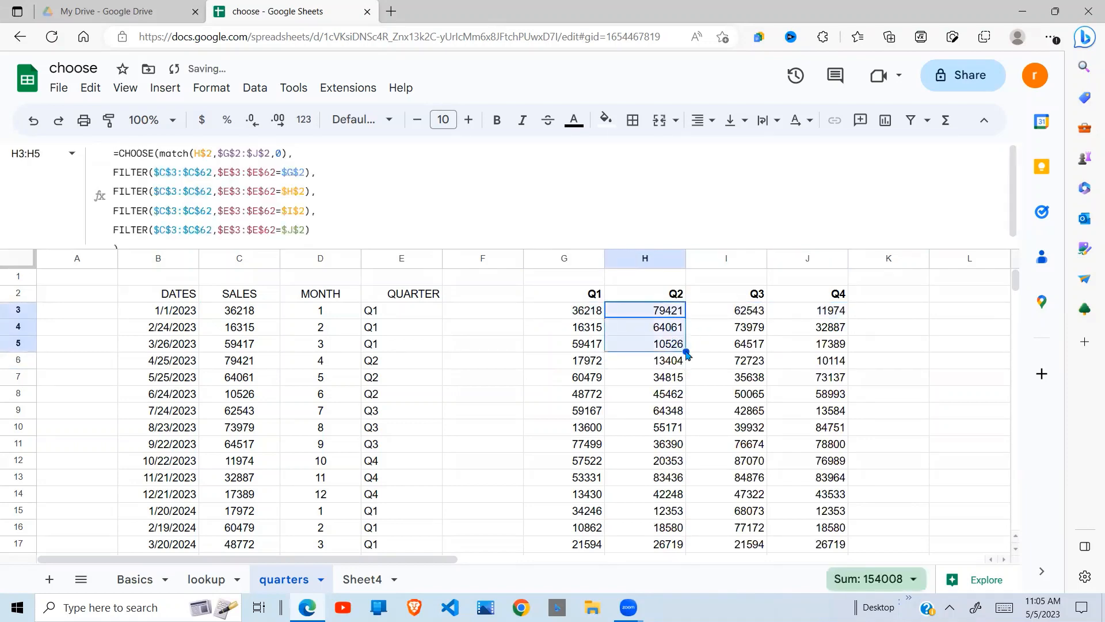
pyautogui.click(694, 349)
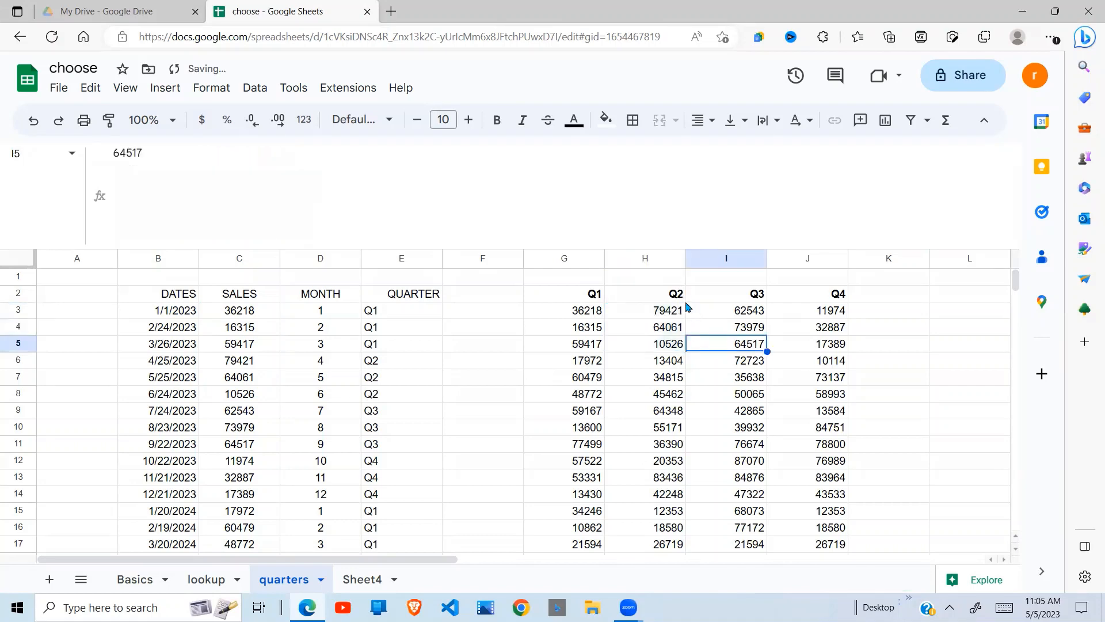
pyautogui.click(673, 311)
pyautogui.moveTo(675, 339); pyautogui.dragTo(674, 345)
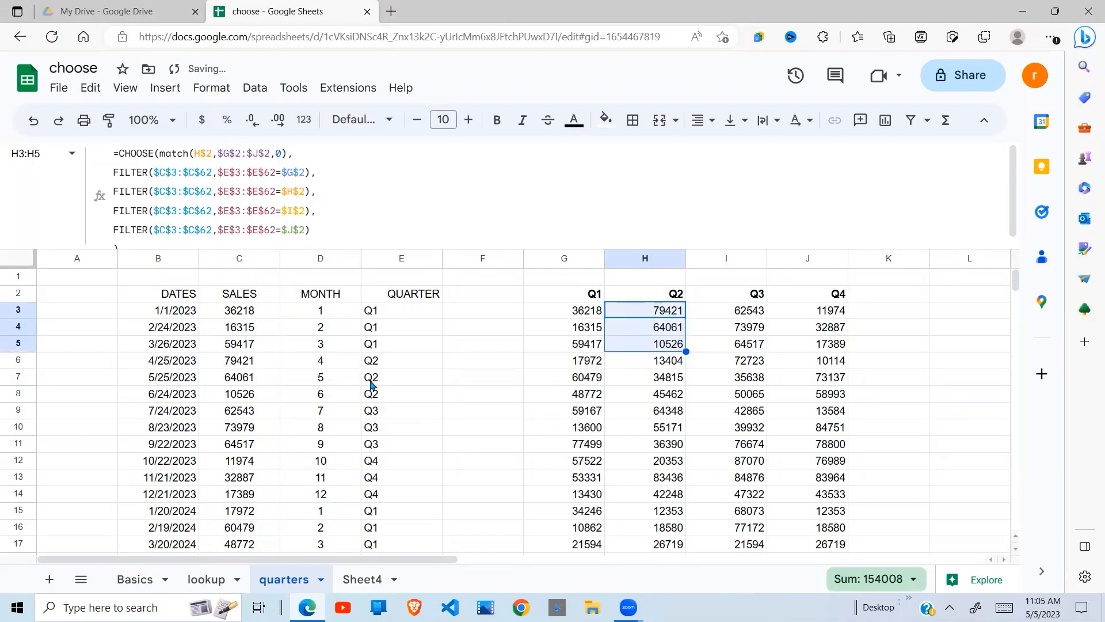
pyautogui.moveTo(372, 362); pyautogui.dragTo(372, 395)
pyautogui.click(252, 366)
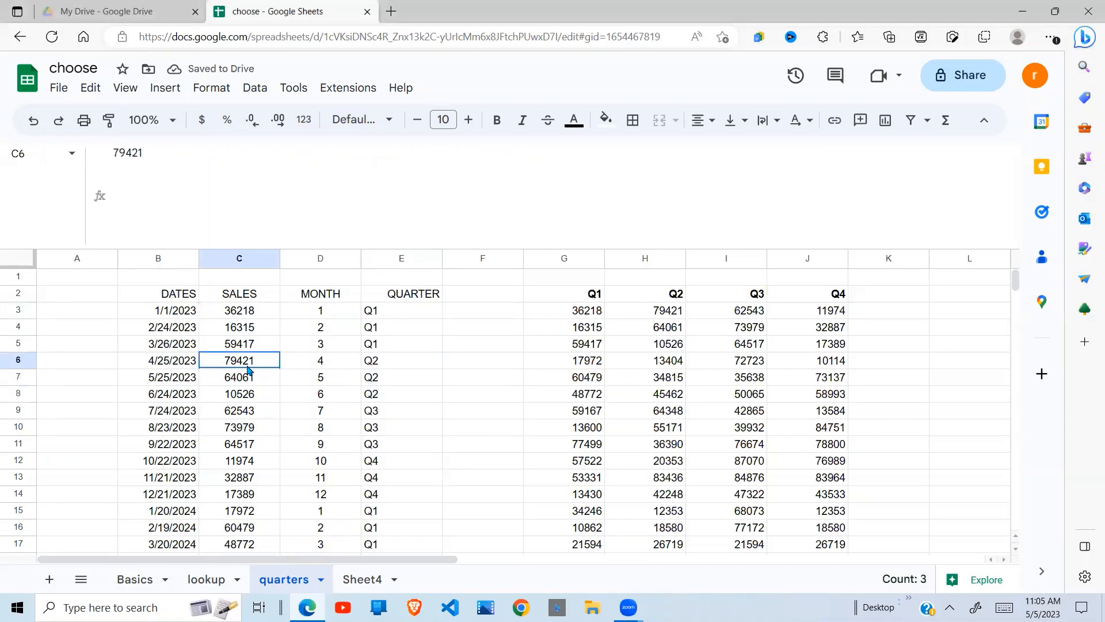
pyautogui.moveTo(249, 386); pyautogui.dragTo(251, 396)
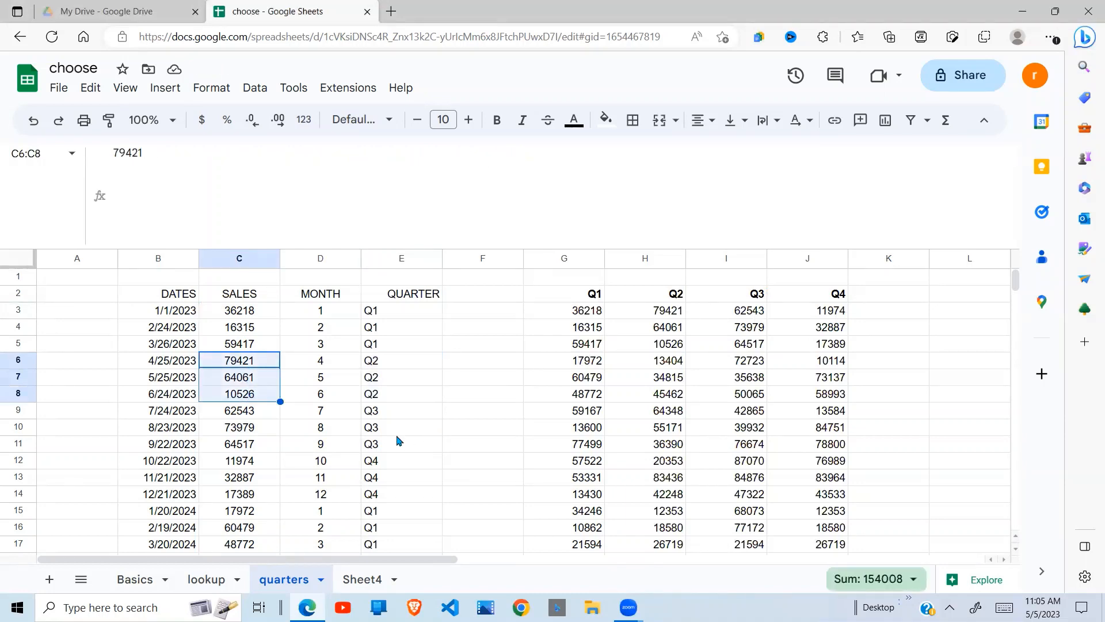
# Check the source Q3 rows in E9:E11 and their sales in C9:C11 against the list under the Q3 header.
pyautogui.moveTo(371, 415); pyautogui.dragTo(377, 454)
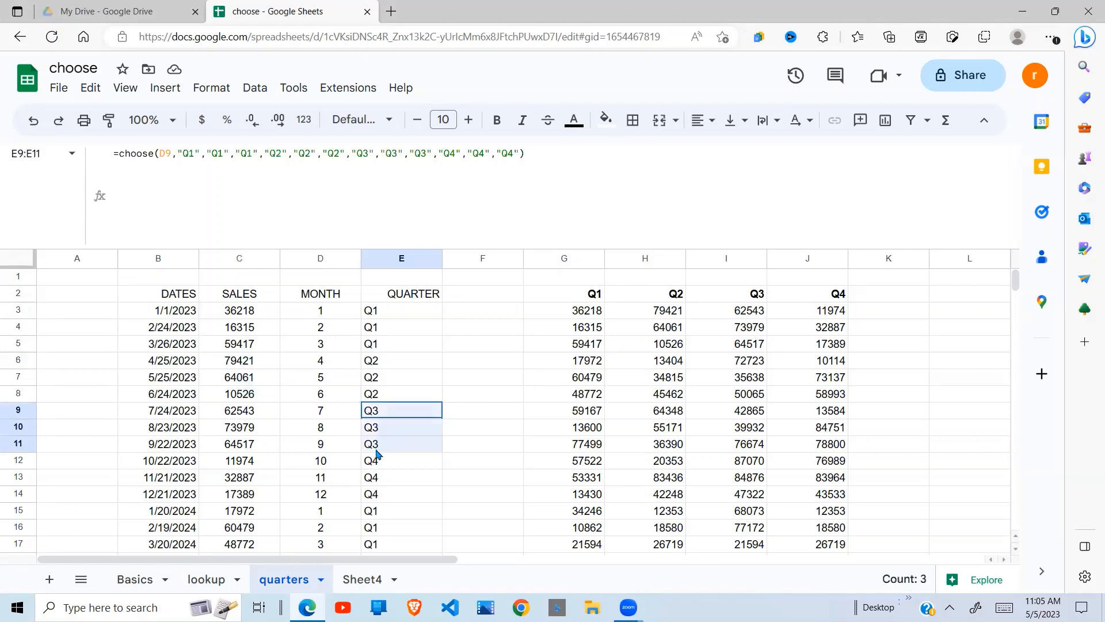
pyautogui.moveTo(256, 418); pyautogui.dragTo(248, 452)
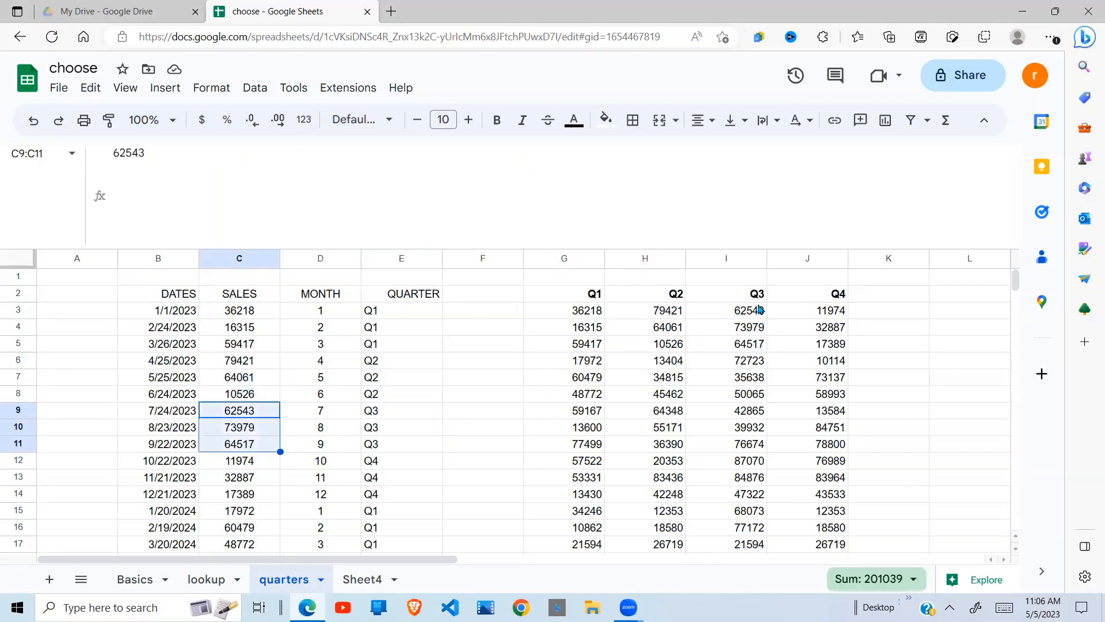
pyautogui.click(663, 439)
pyautogui.click(651, 464)
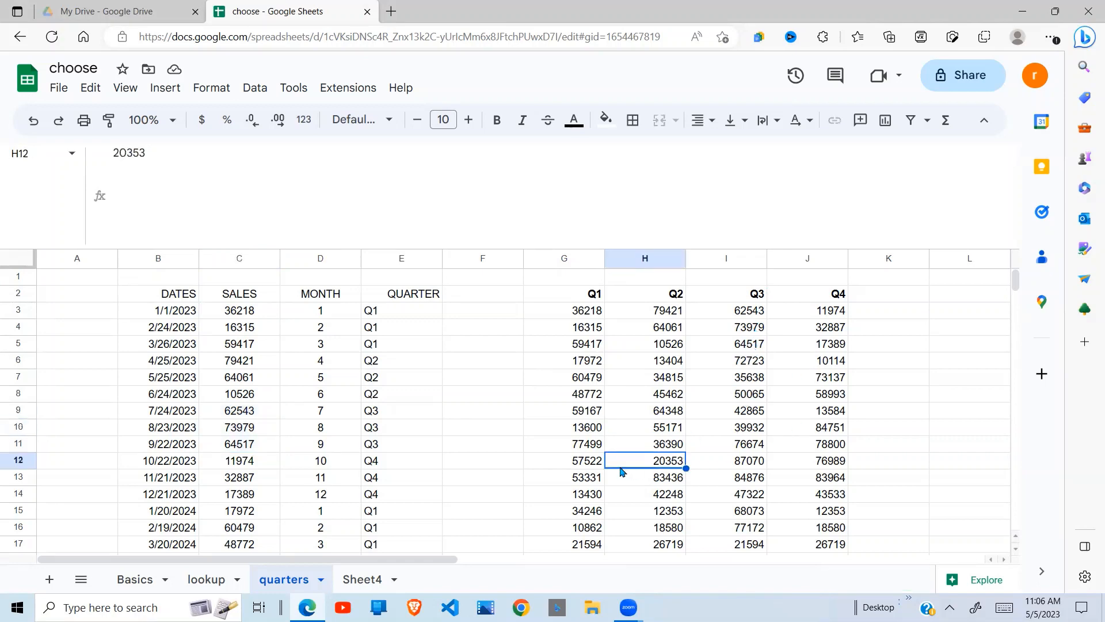
# Enter the formula =sum(G5:G17) in G19, below the list of Q1 sales.
pyautogui.click(568, 467)
pyautogui.press('Down')
pyautogui.press('Down')
pyautogui.press('Down')
pyautogui.press('Down')
pyautogui.press('Down')
pyautogui.press('Down')
pyautogui.press('Down')
pyautogui.press('Down')
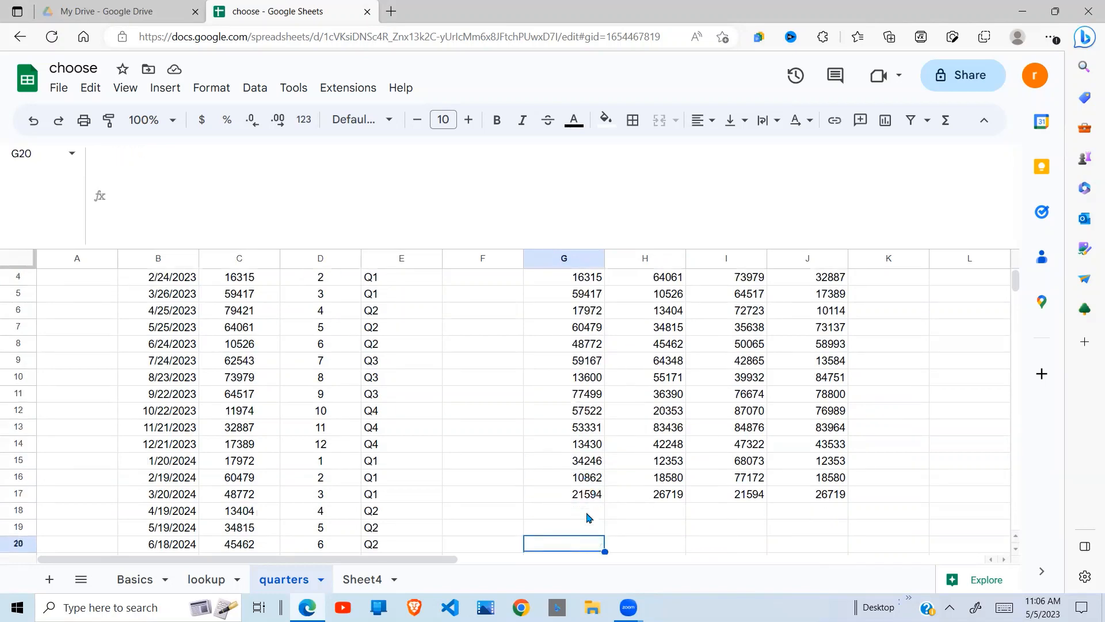
pyautogui.press('Up')
pyautogui.write('=su')
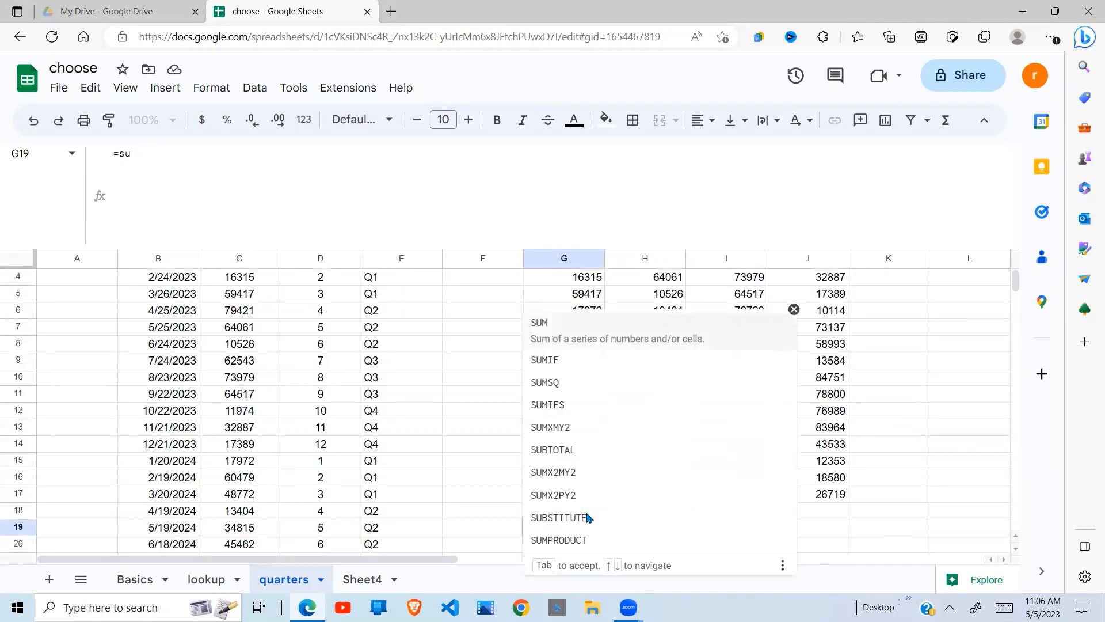
pyautogui.write('m(')
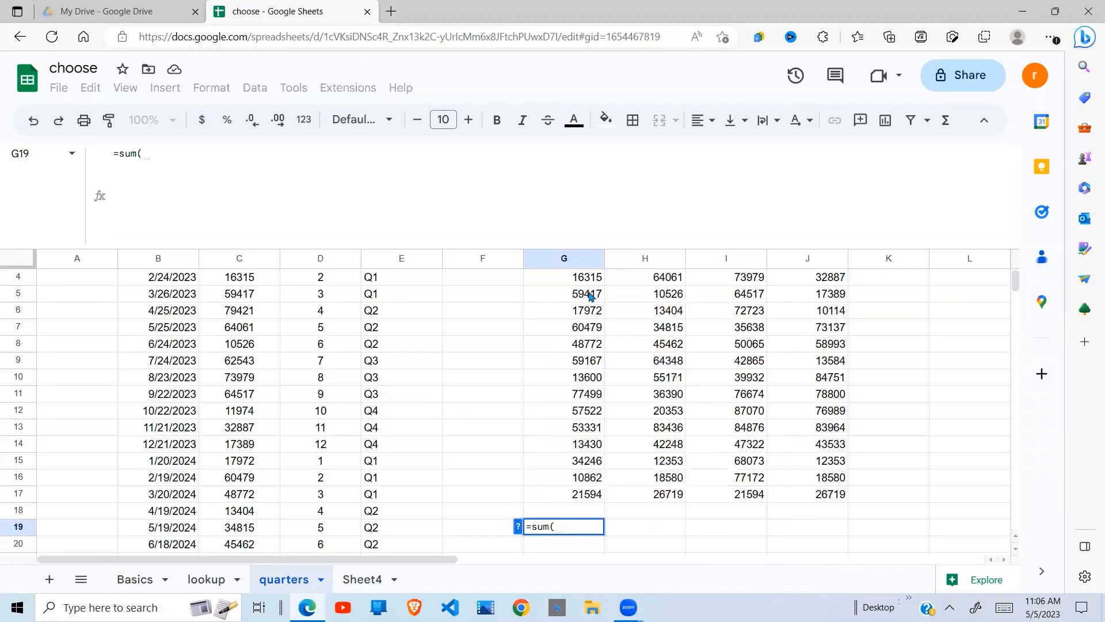
pyautogui.moveTo(593, 297); pyautogui.dragTo(570, 494)
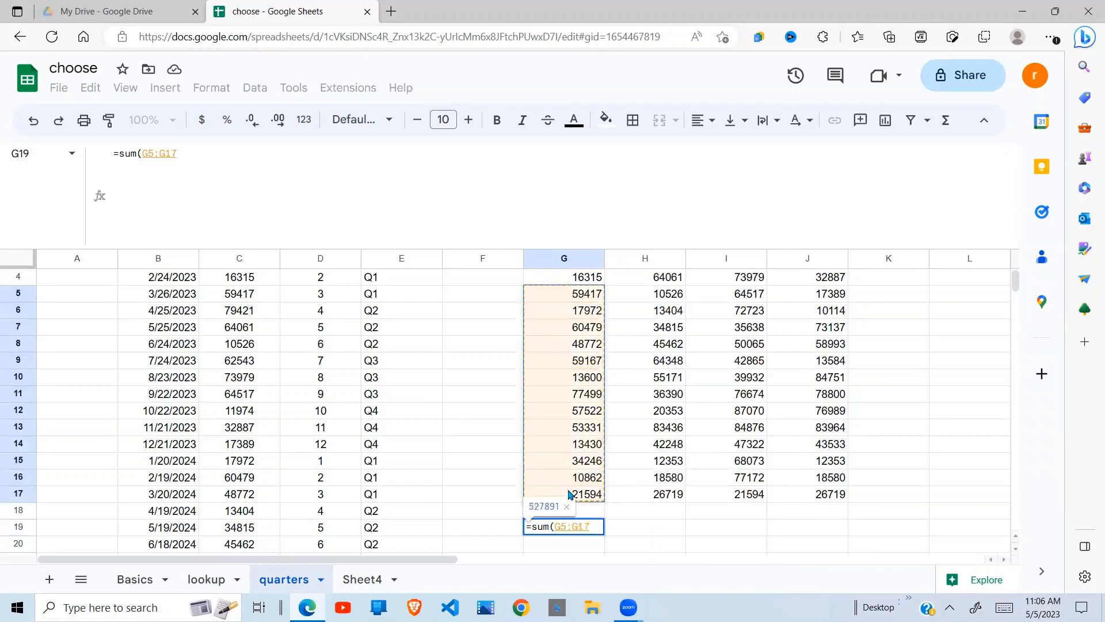
pyautogui.press('Return')
pyautogui.press('Up')
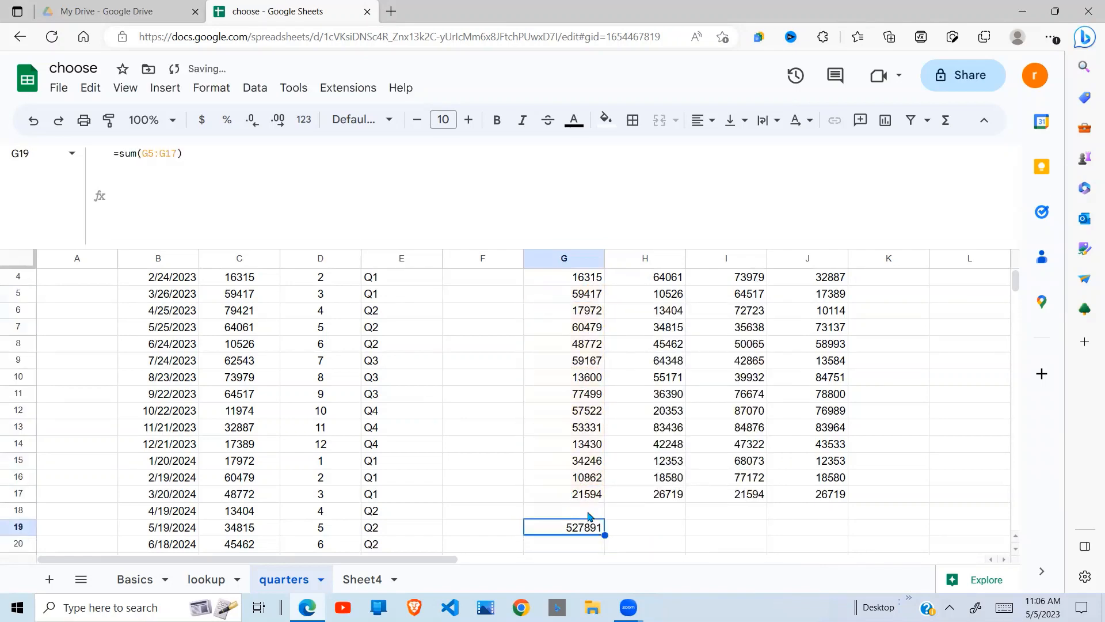
# Fill the G19 sum formula across to J19 to total the sales lists of all four quarters.
pyautogui.moveTo(605, 534); pyautogui.dragTo(795, 517)
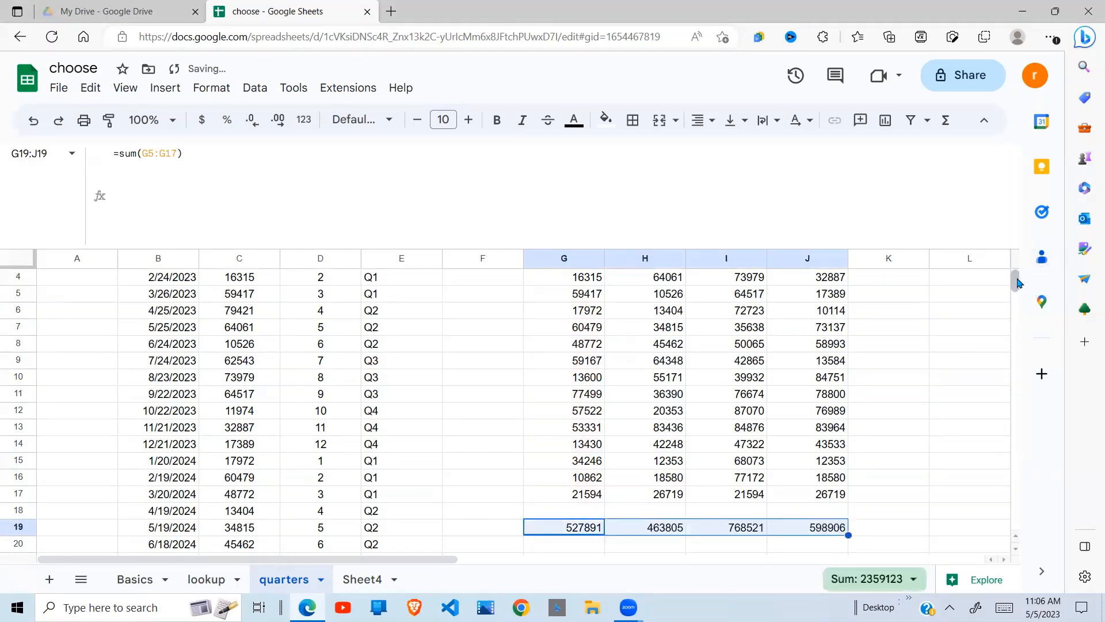
pyautogui.scroll(1, 1017, 282)
pyautogui.click(738, 329)
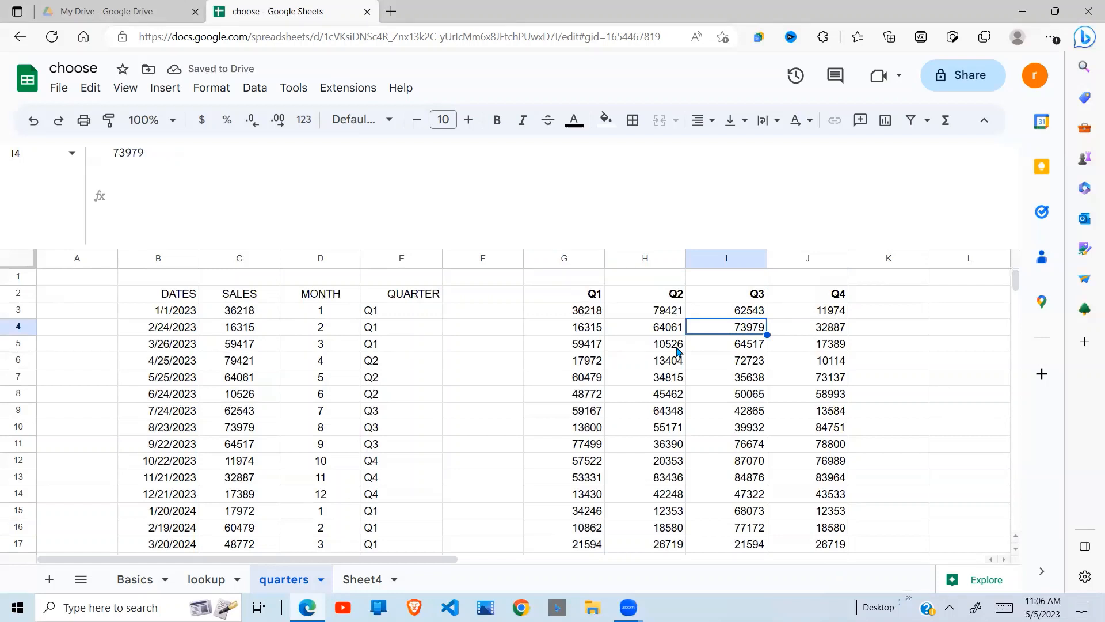
pyautogui.click(633, 434)
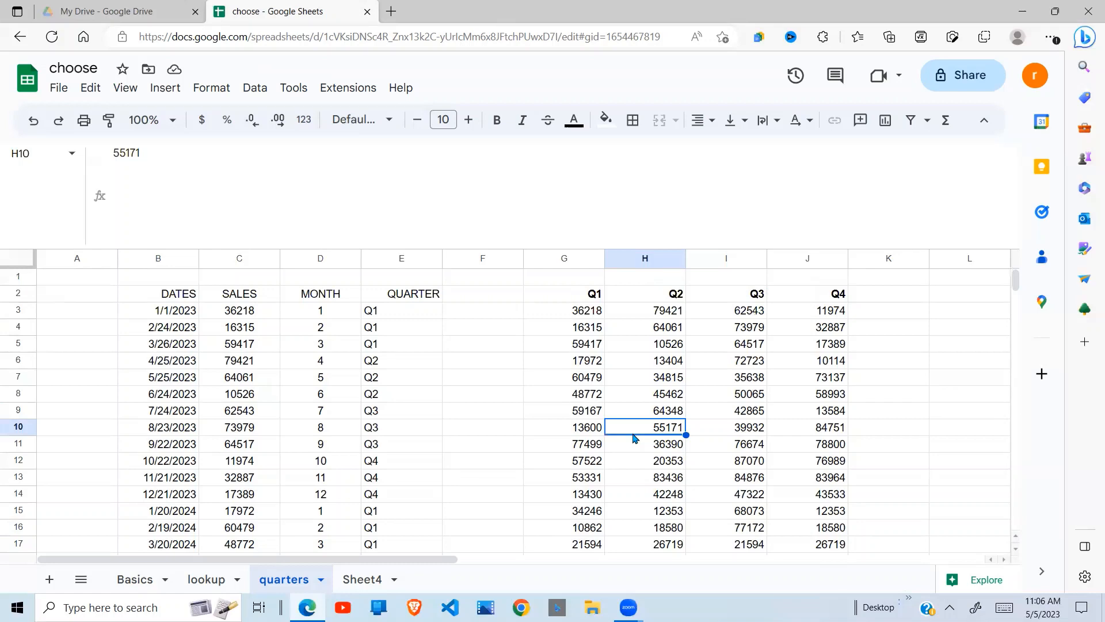